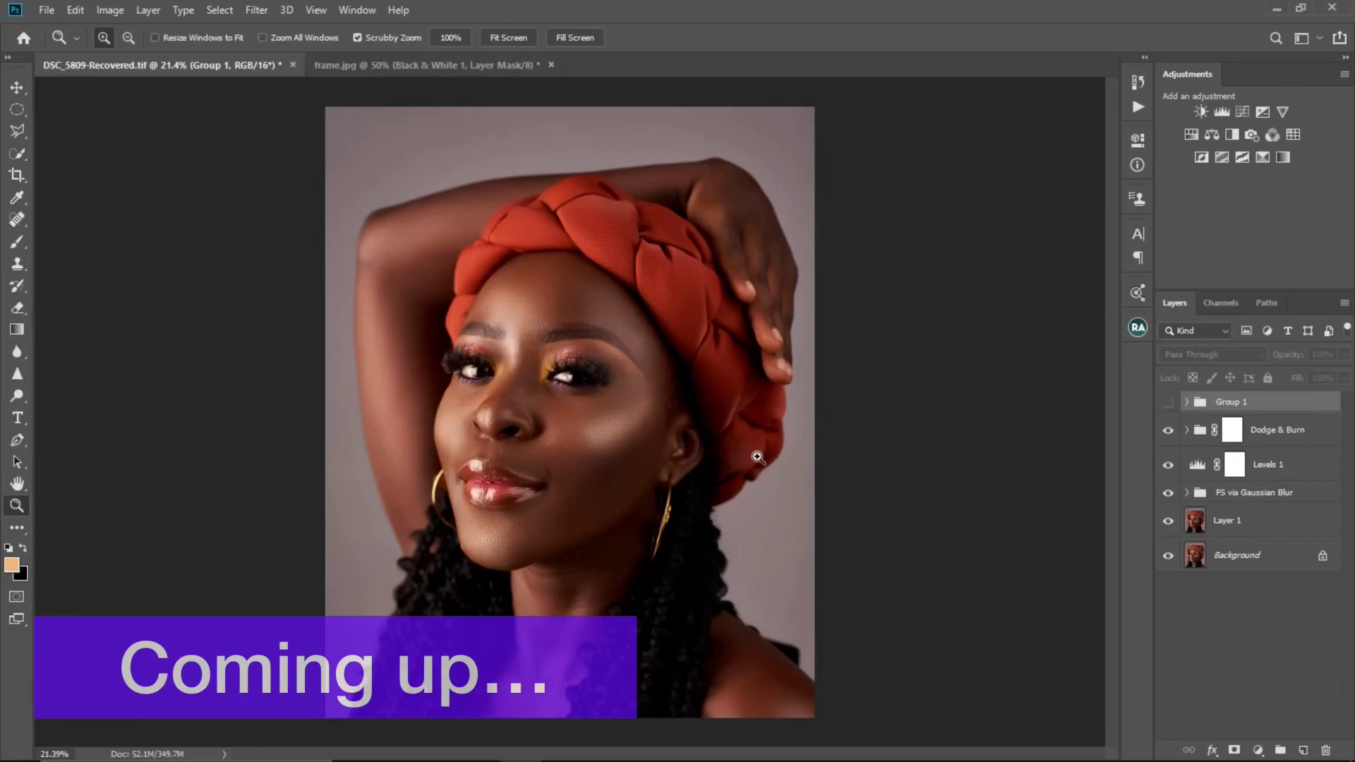
Step: Show Group 1 and add a Black & White adjustment layer above it, blended in Multiply mode
click(1166, 404)
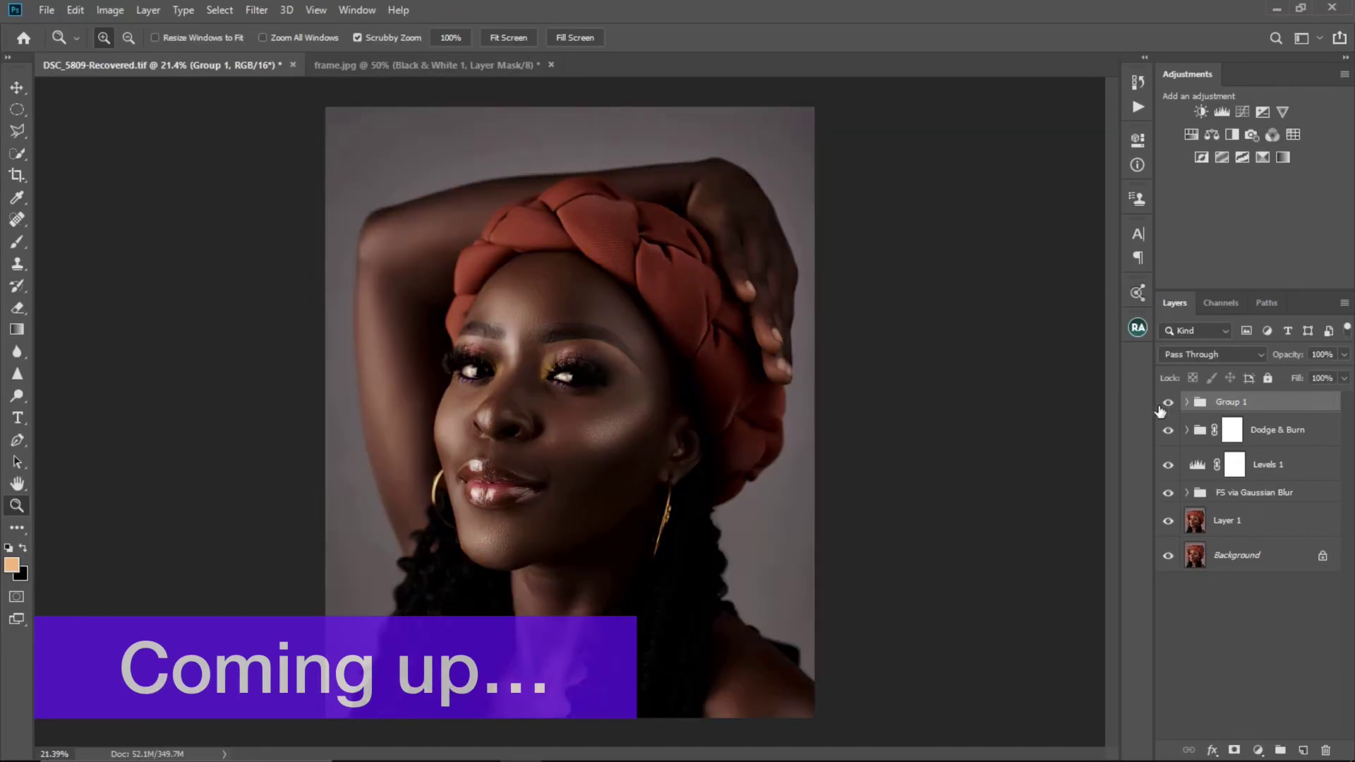
mouse_move(625, 460)
mouse_down()
mouse_move(645, 459)
mouse_move(617, 448)
mouse_move(640, 455)
mouse_up()
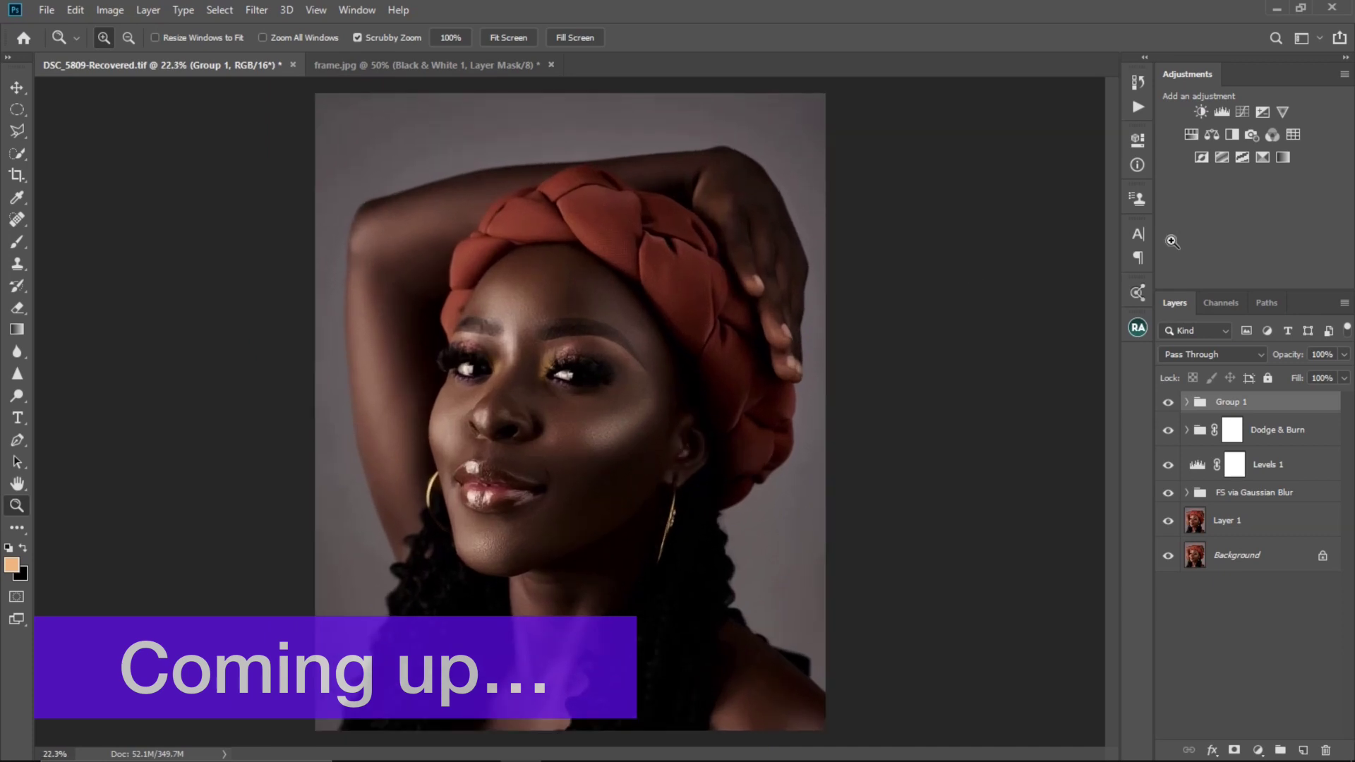
click(1232, 134)
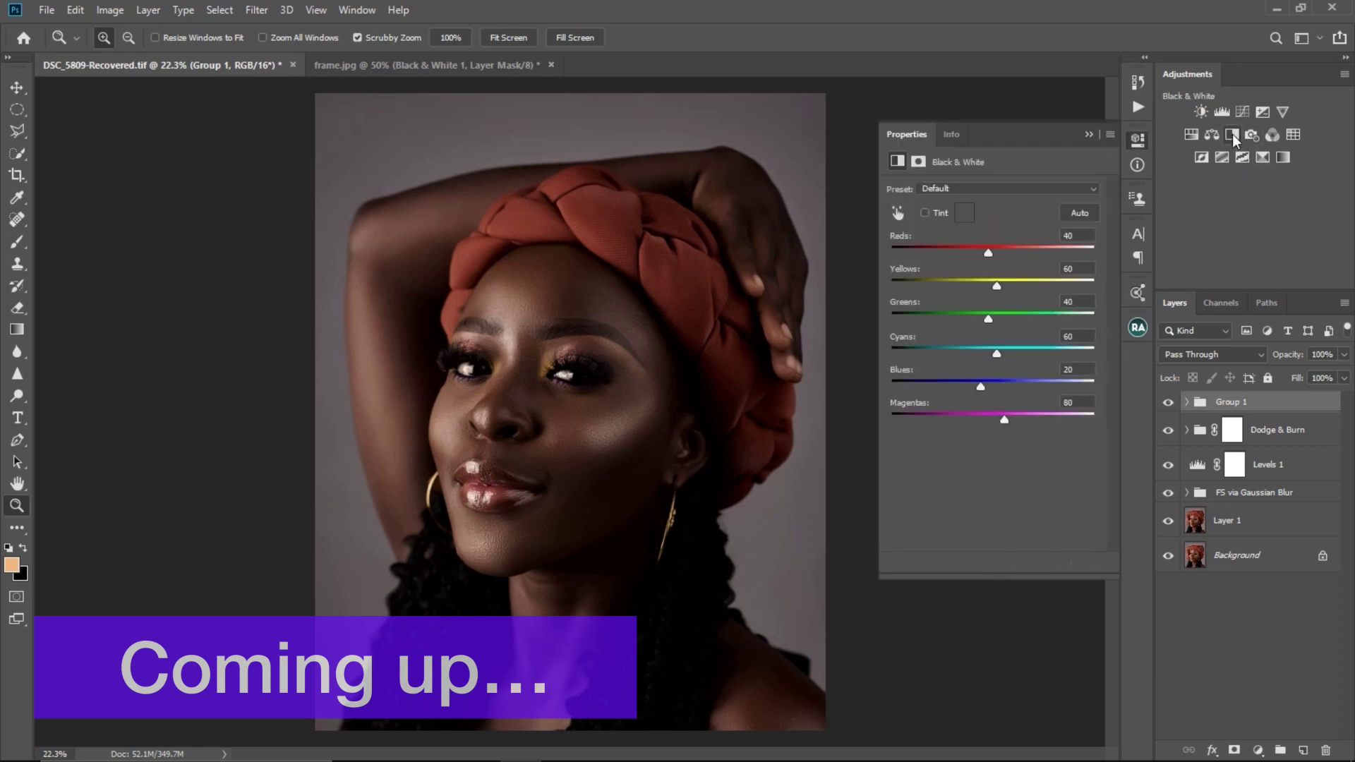
click(1215, 359)
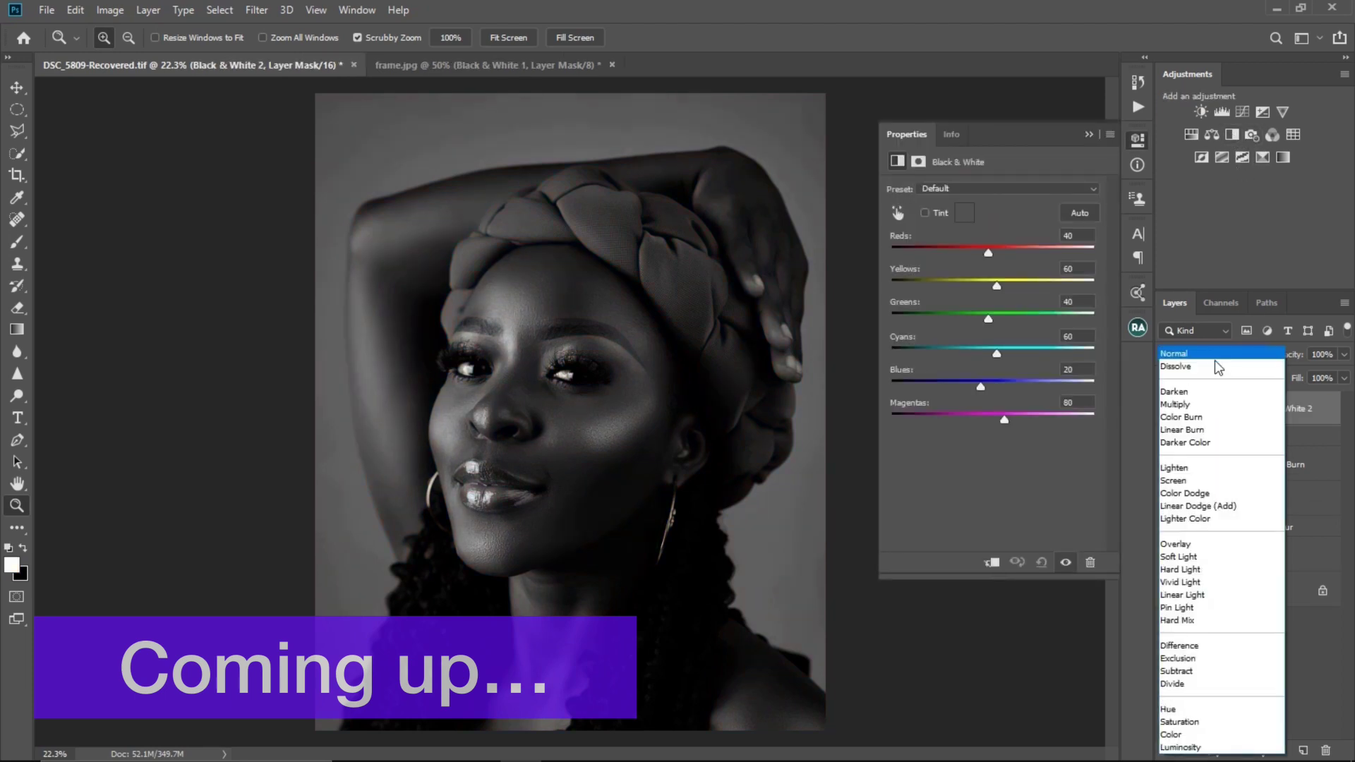
click(1198, 405)
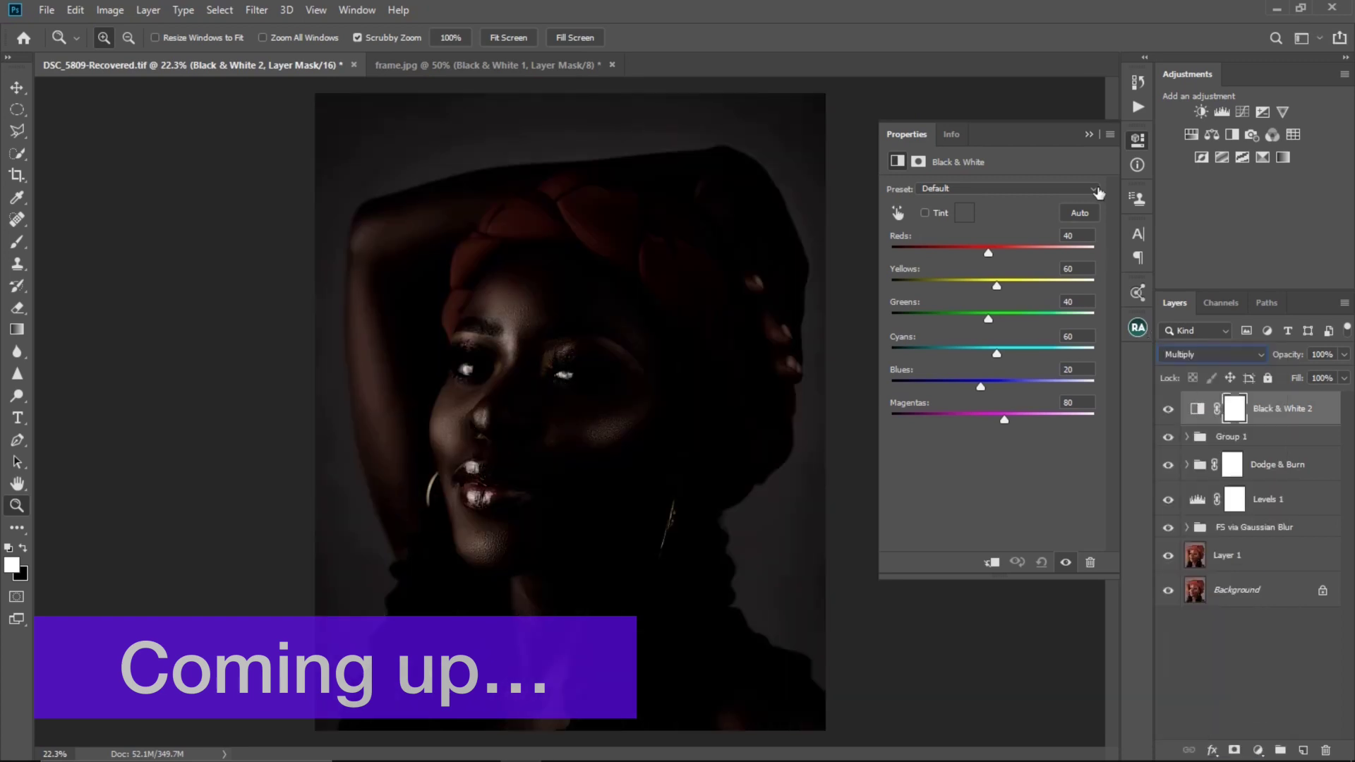
click(1090, 134)
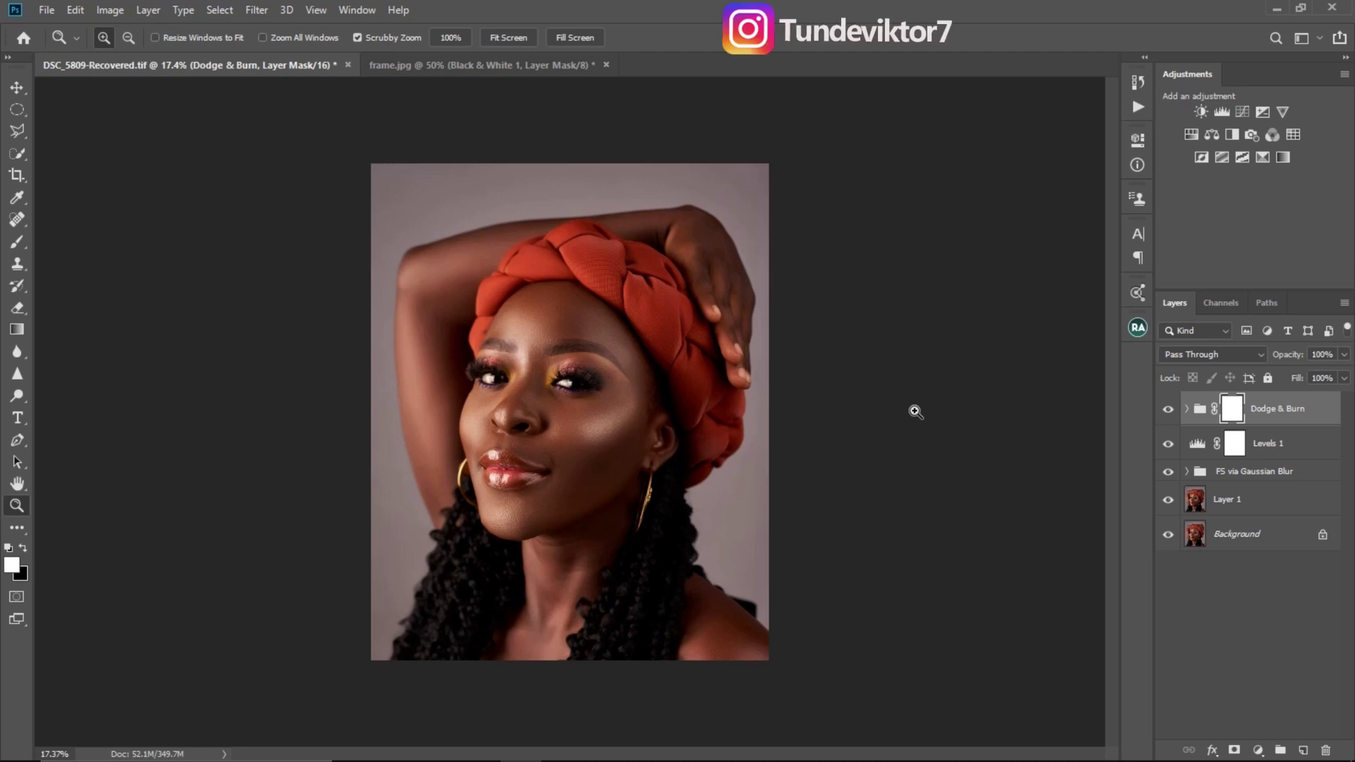
Step: Add a Selective Color adjustment layer above the Dodge & Burn group
drag(601, 419, 618, 419)
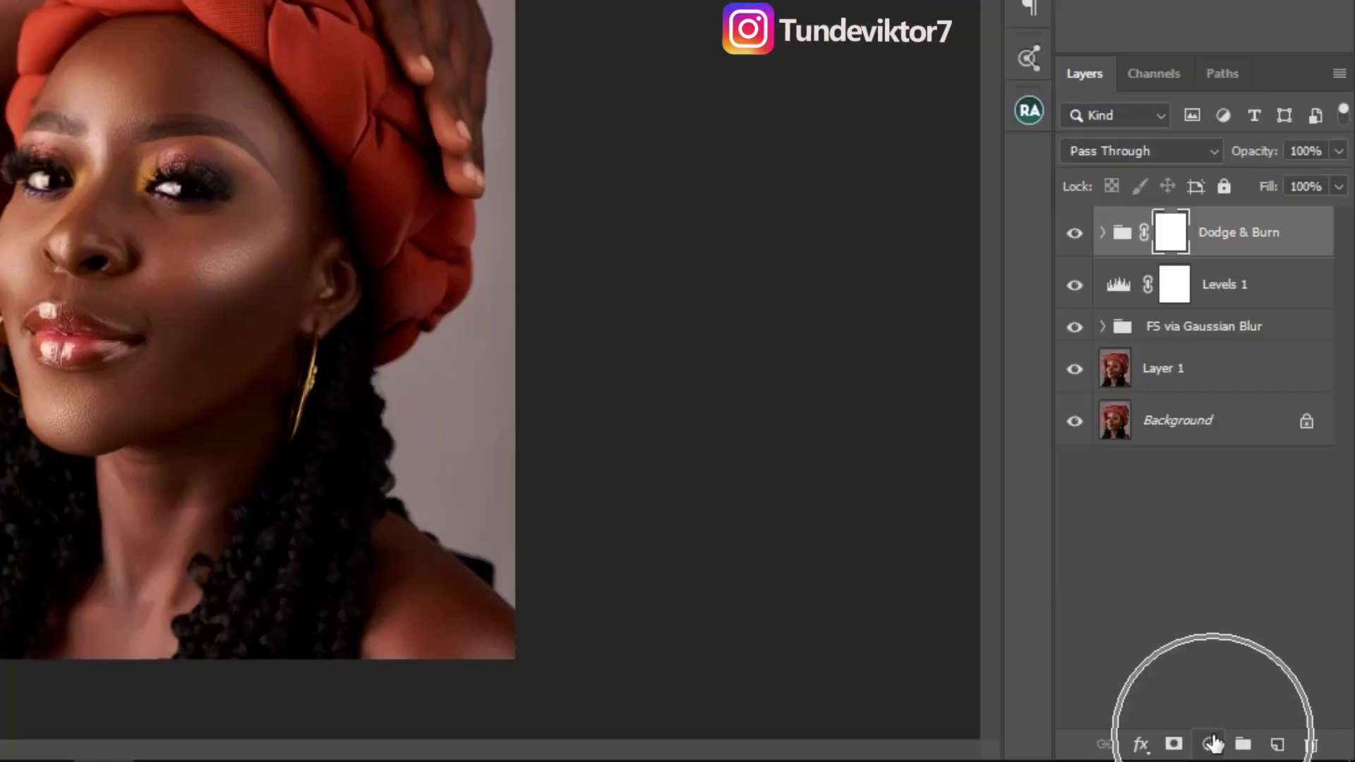
click(1211, 744)
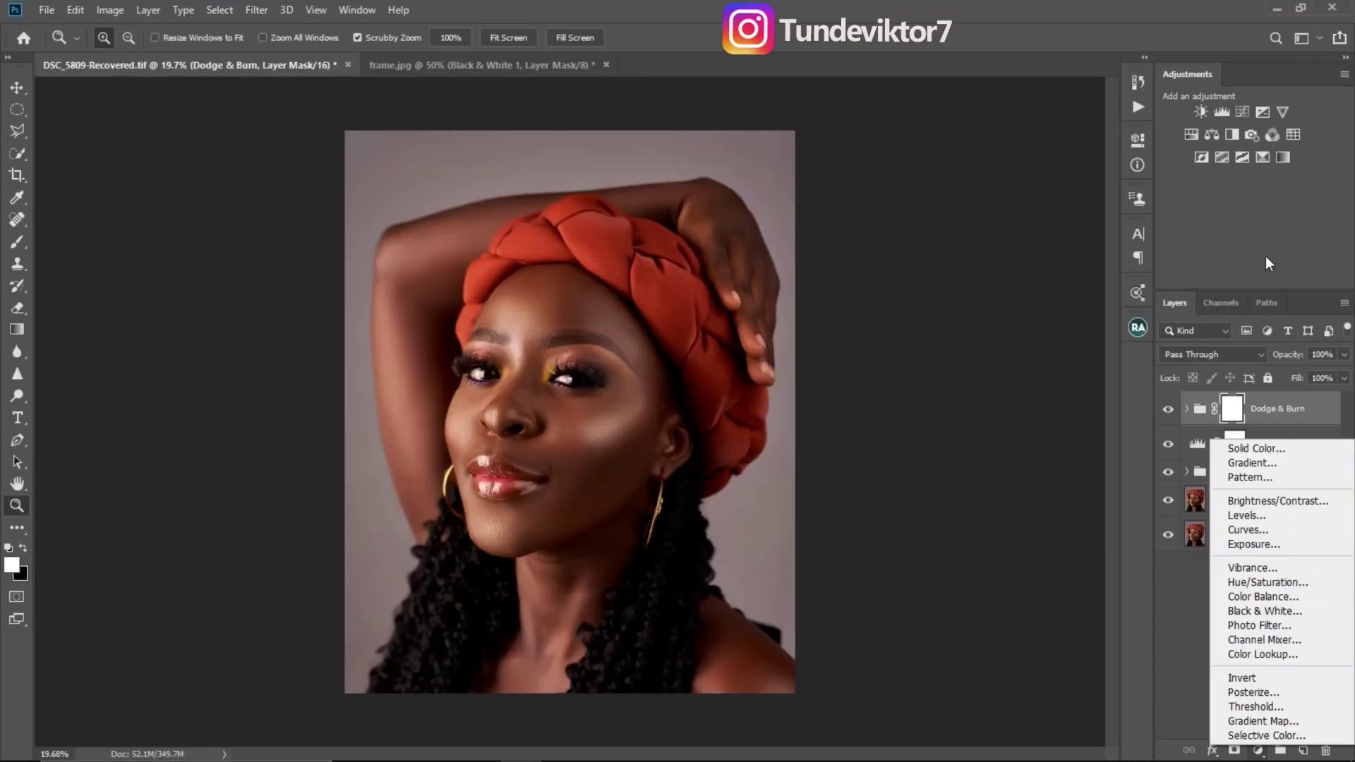
click(1265, 205)
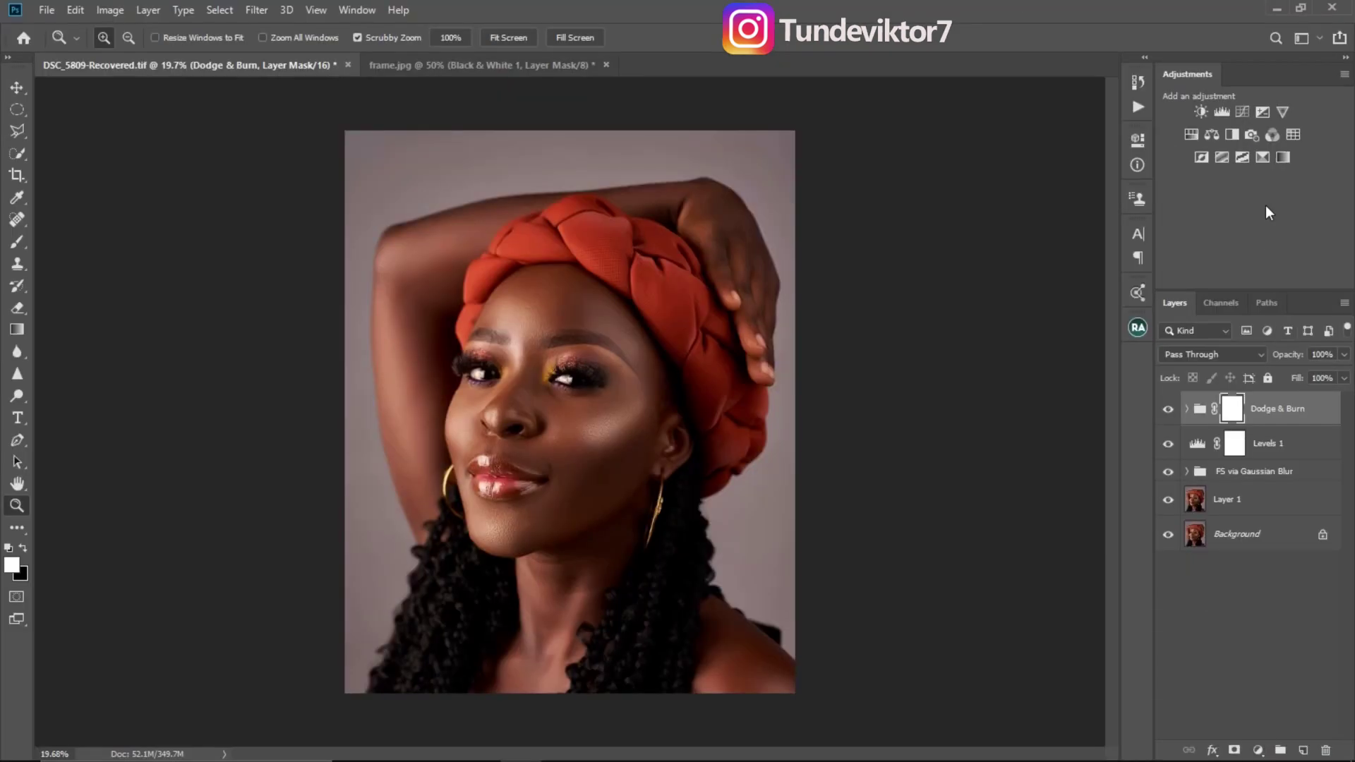
click(1261, 158)
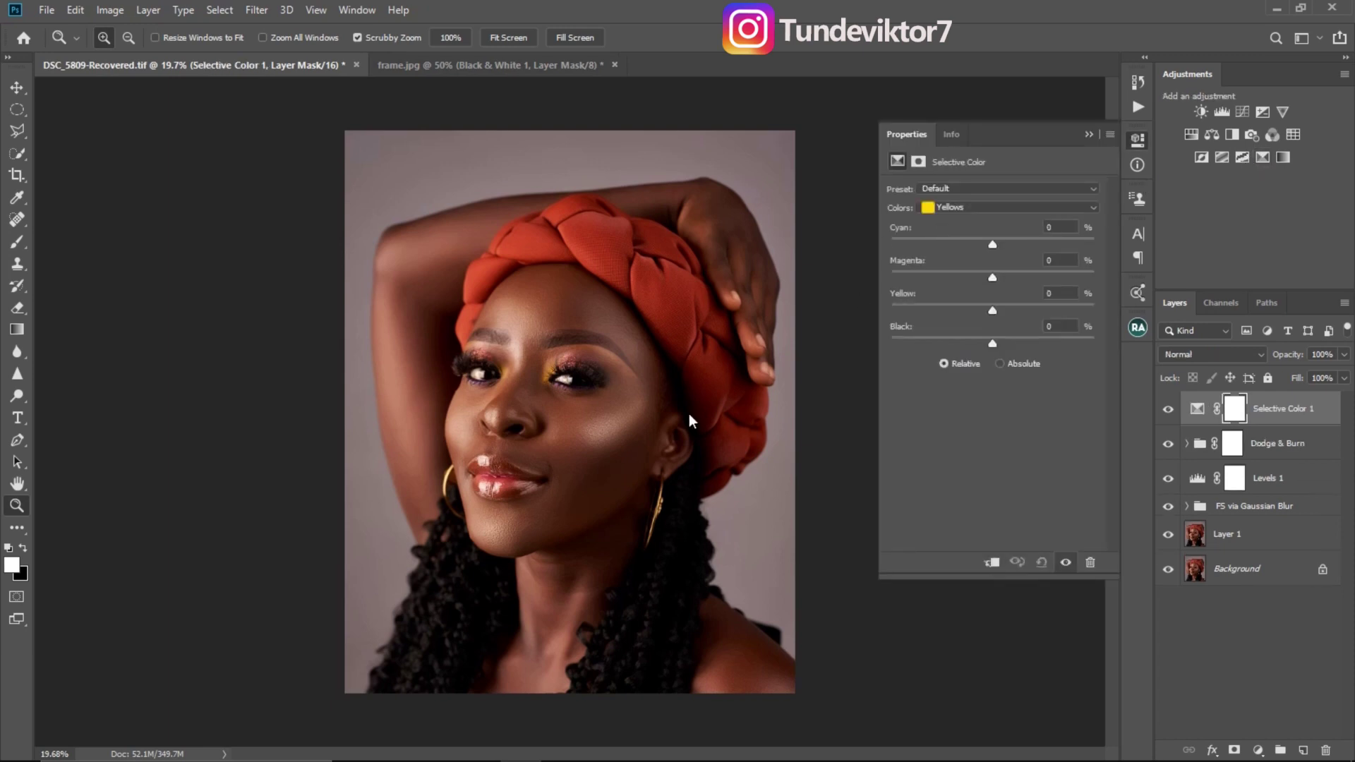
drag(578, 375, 636, 413)
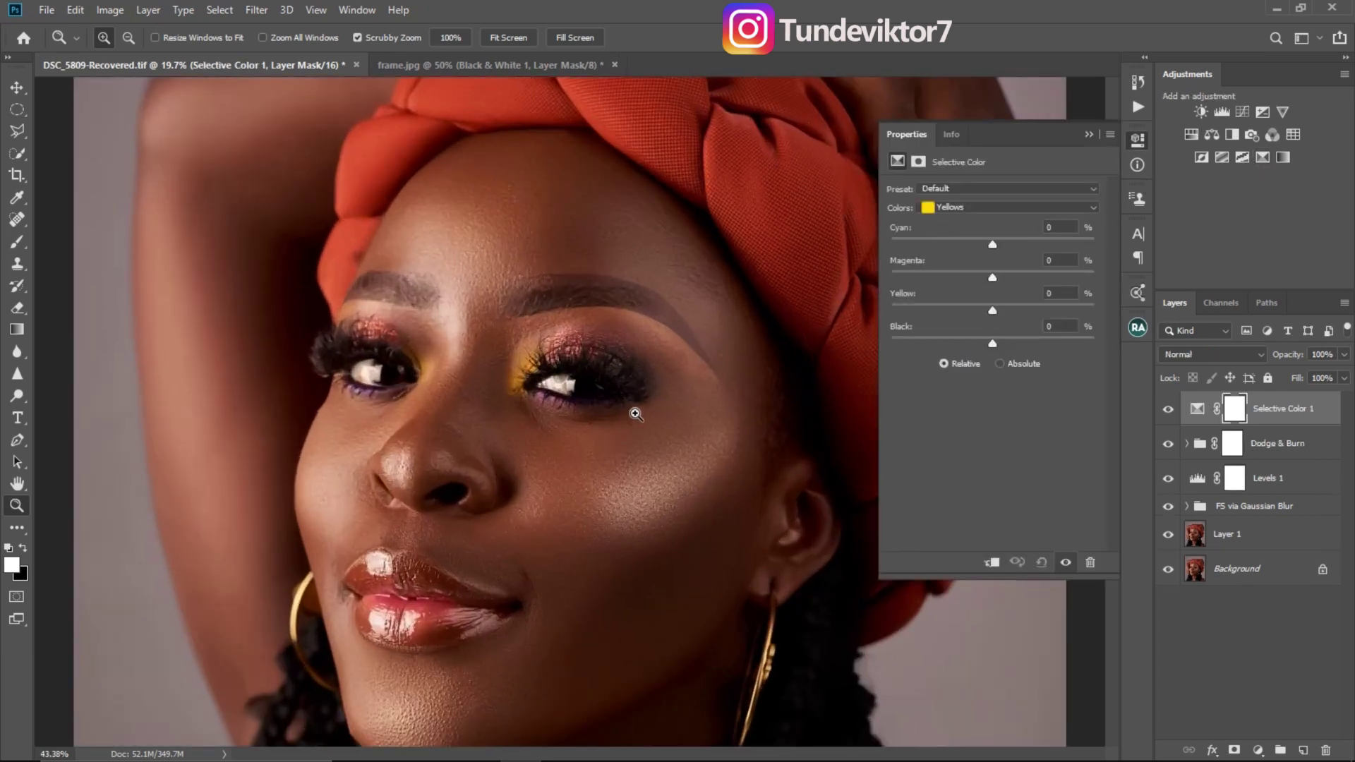
Step: In the Selective Color adjustment, set the Reds to Cyan +8% and Black -12%, and fine-tune their Yellow
click(967, 211)
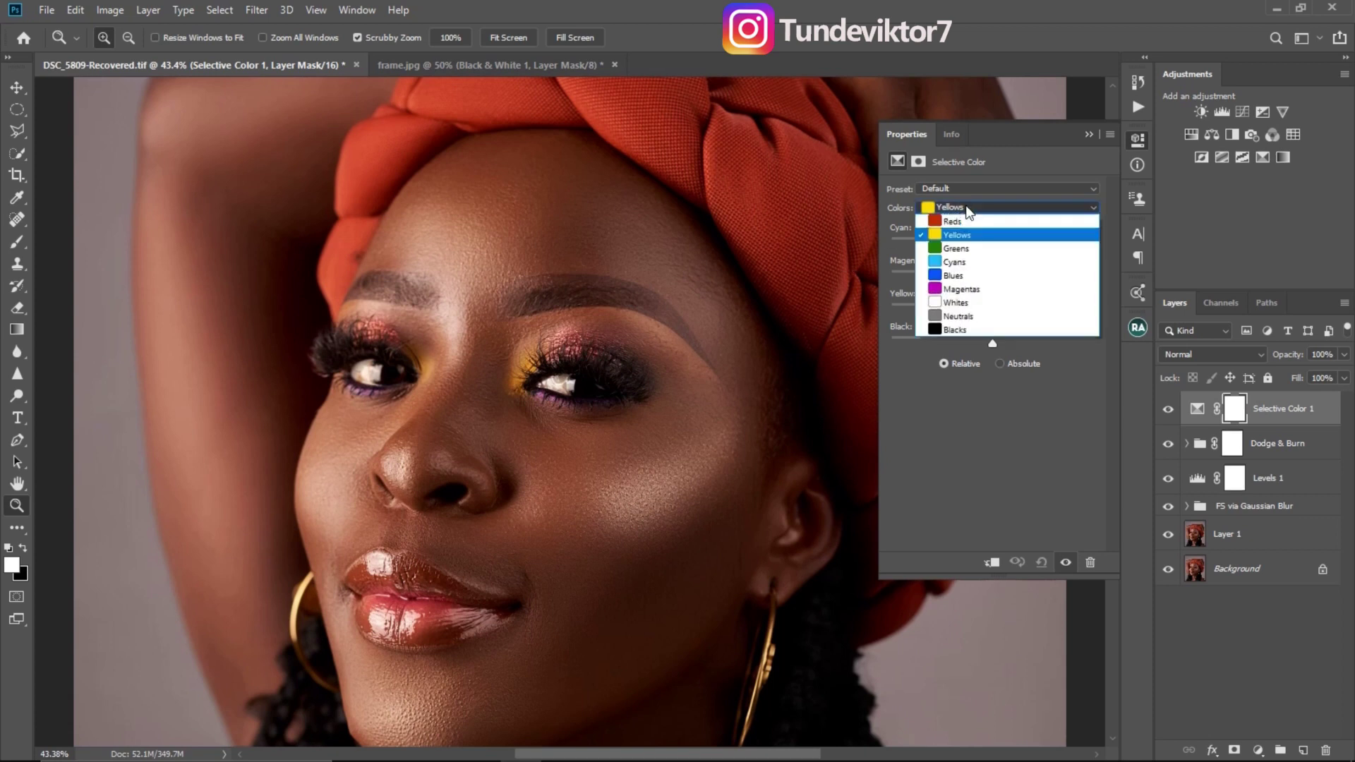
click(971, 208)
click(971, 208)
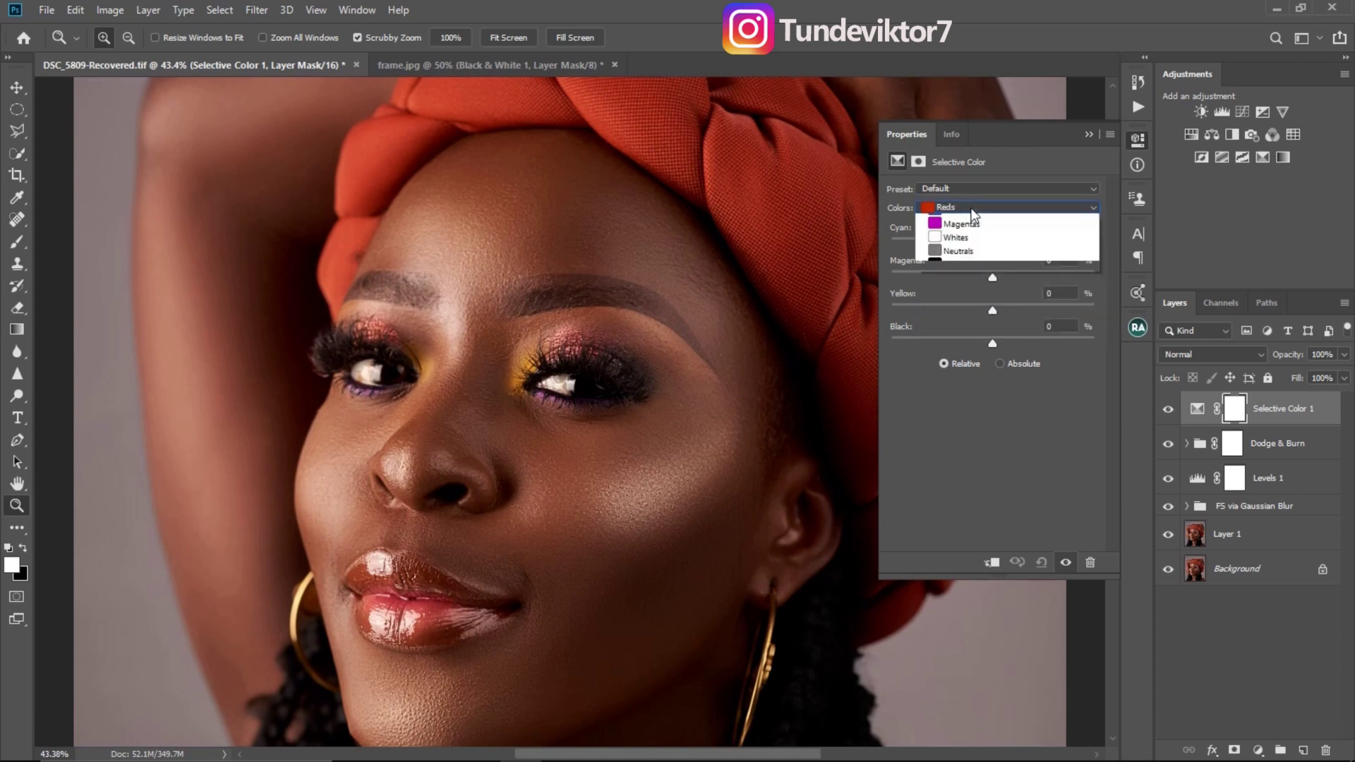
click(968, 210)
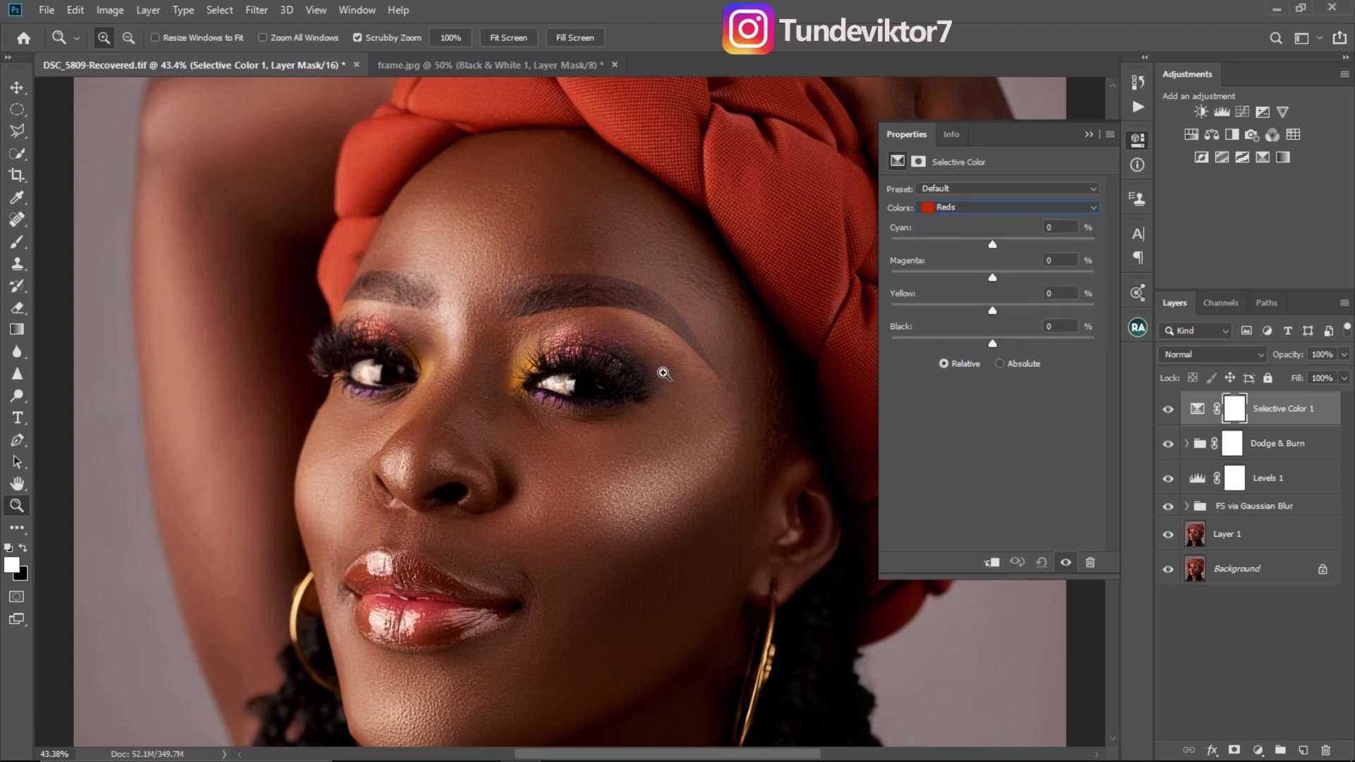
drag(663, 369, 643, 381)
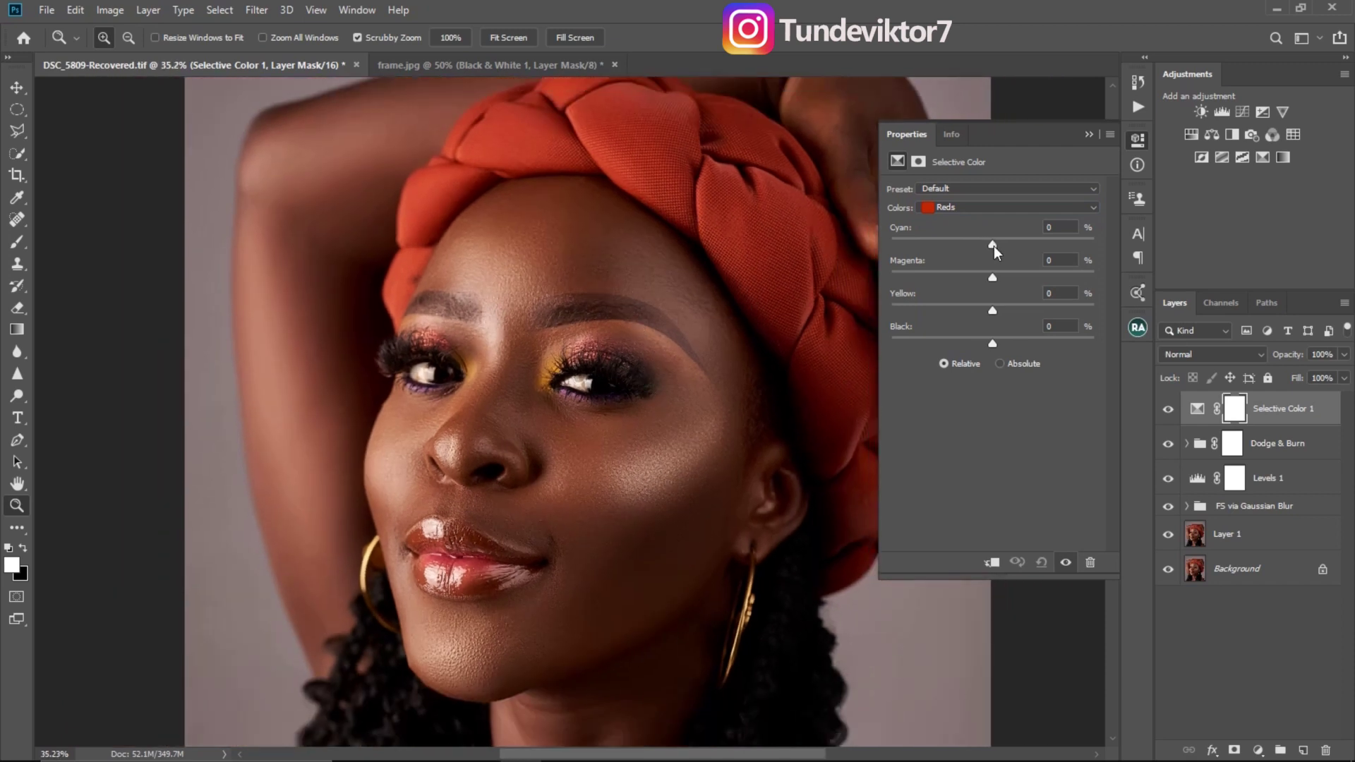
drag(990, 247, 1009, 249)
mouse_move(1011, 251)
mouse_down()
mouse_move(971, 254)
mouse_move(1003, 252)
mouse_up()
drag(992, 349, 983, 357)
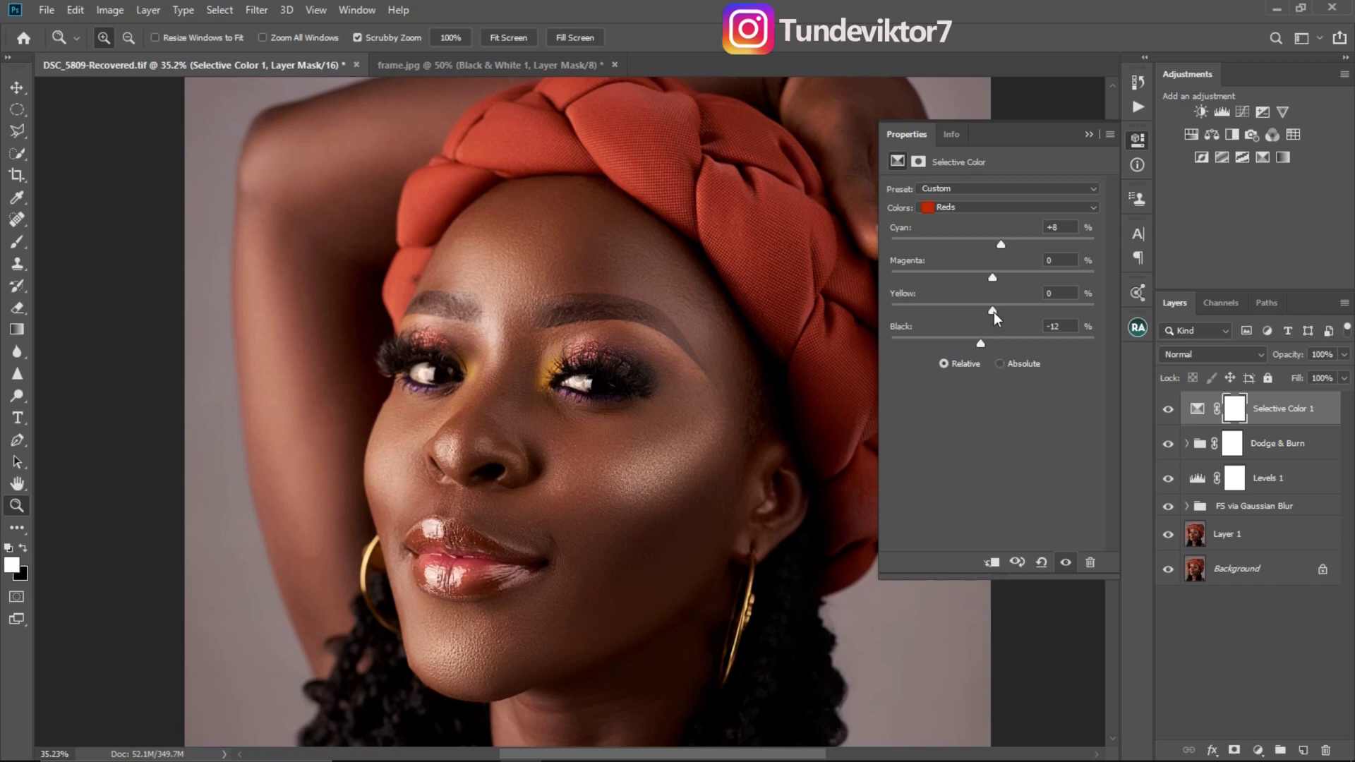
mouse_move(993, 312)
mouse_down()
mouse_move(987, 283)
mouse_move(891, 295)
mouse_move(991, 294)
mouse_up()
Step: For the Yellows in the Selective Color adjustment, raise Cyan slightly and reduce Black and Yellow slightly
click(973, 212)
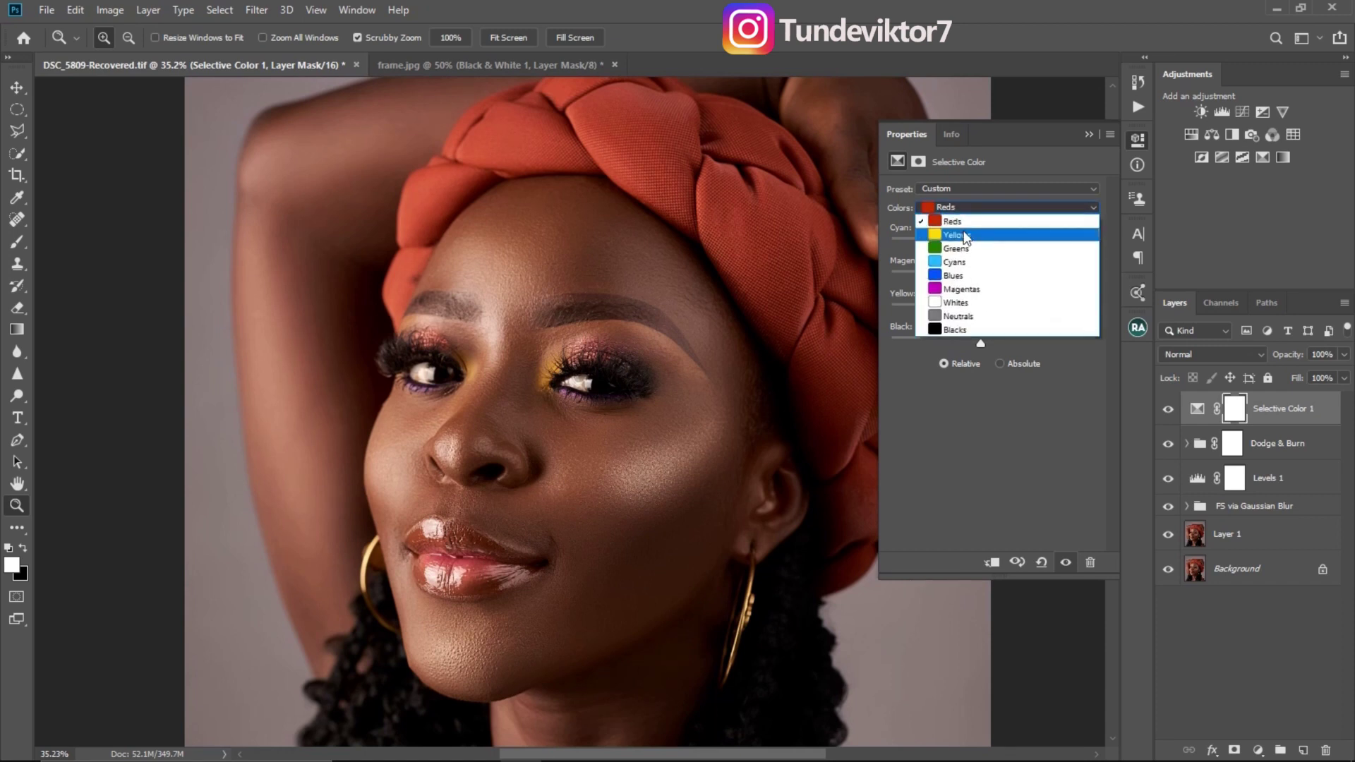
click(968, 234)
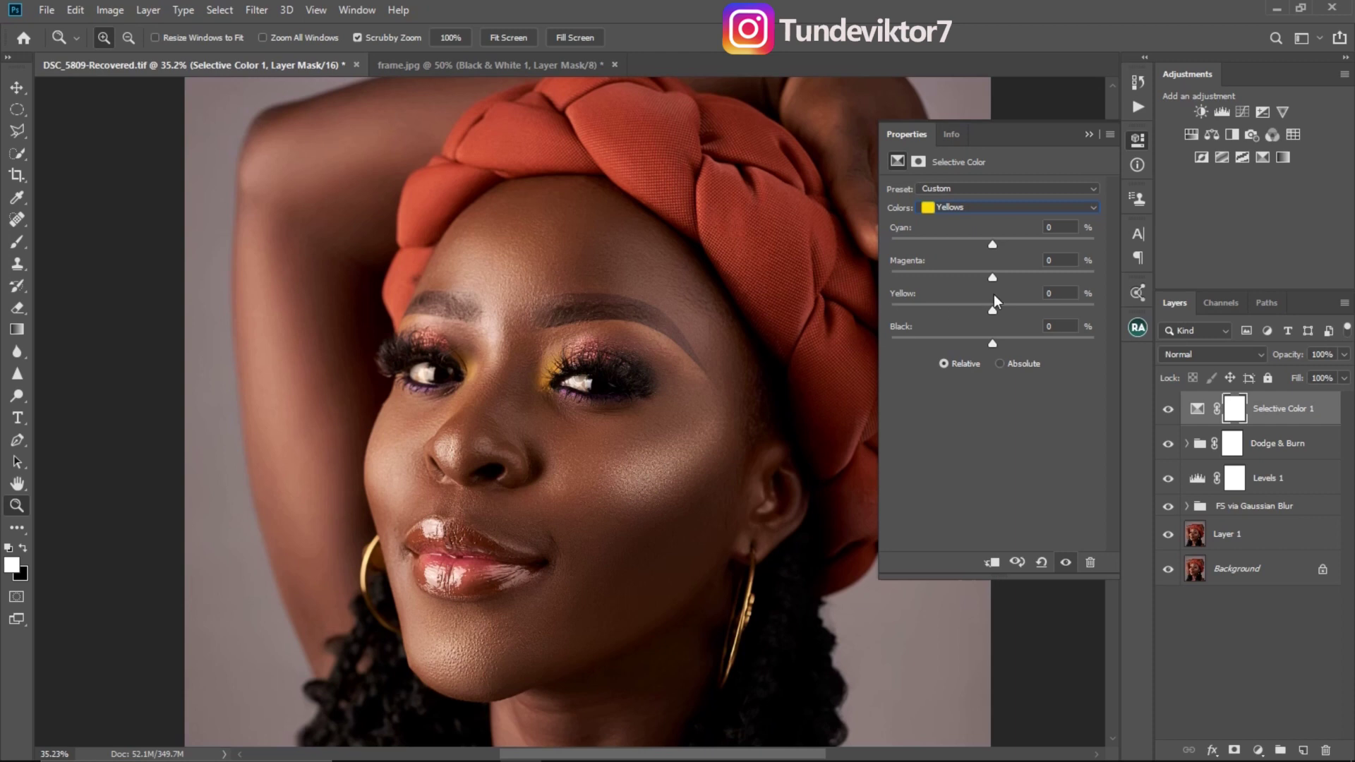
drag(992, 245, 1001, 255)
drag(994, 347, 989, 345)
drag(989, 315, 984, 318)
click(1089, 133)
scroll(542, 448, down, 3)
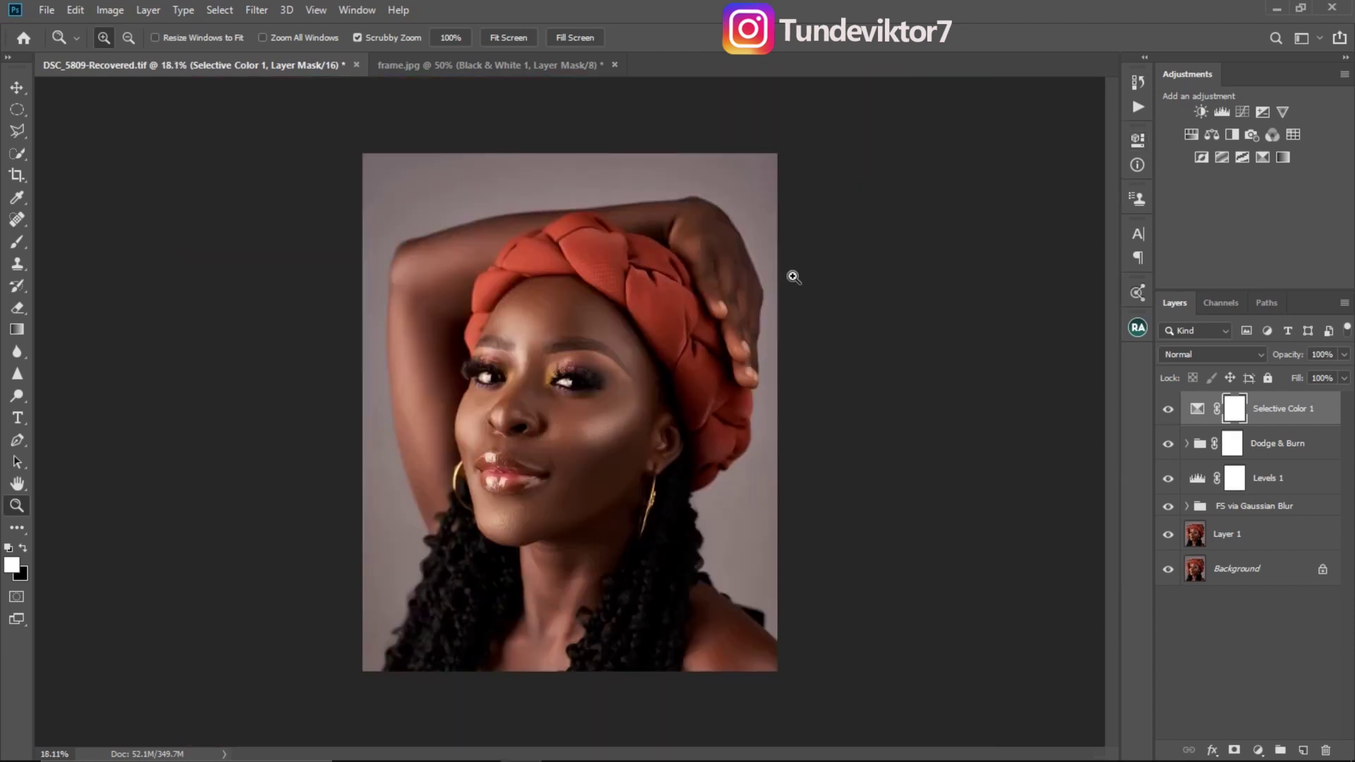
Step: Add a Black & White adjustment layer in Multiply mode at 50% fill and compare the portrait with and without it
click(1233, 134)
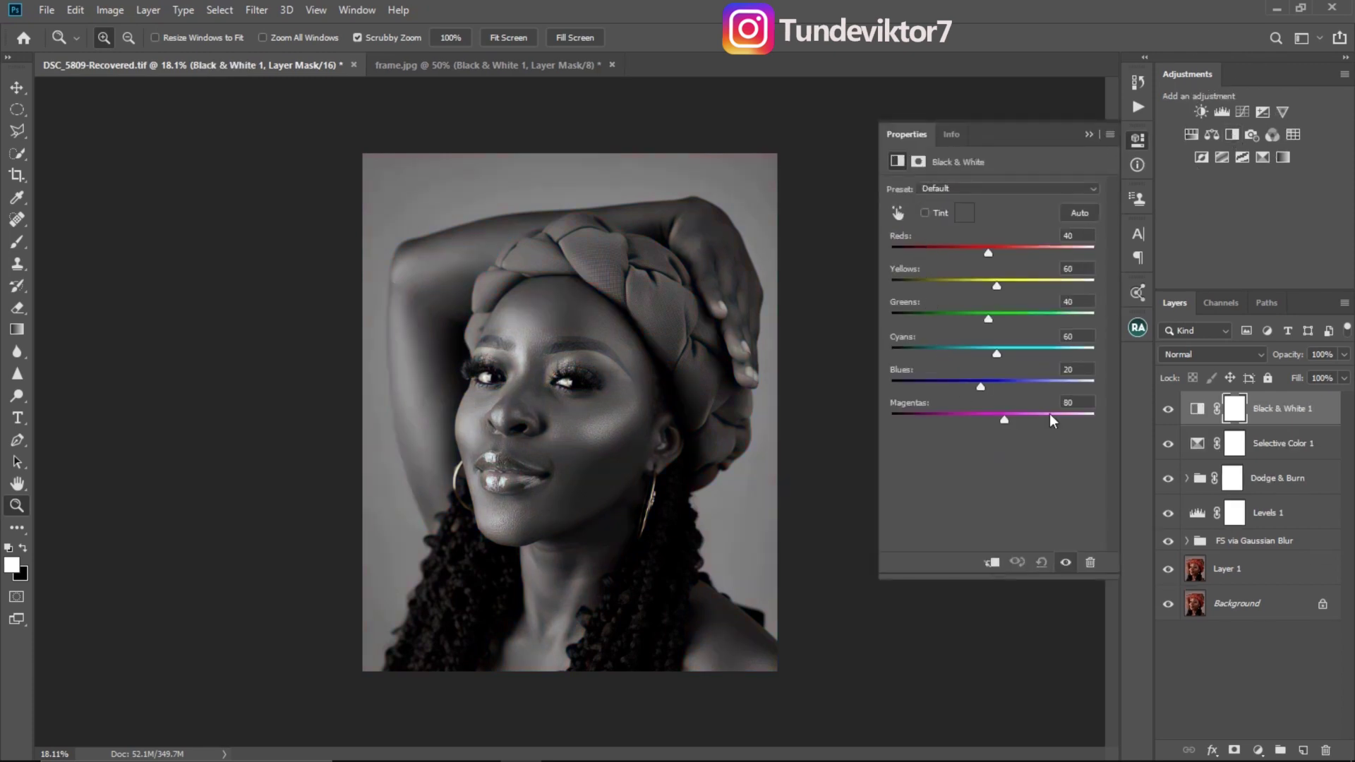
click(1191, 359)
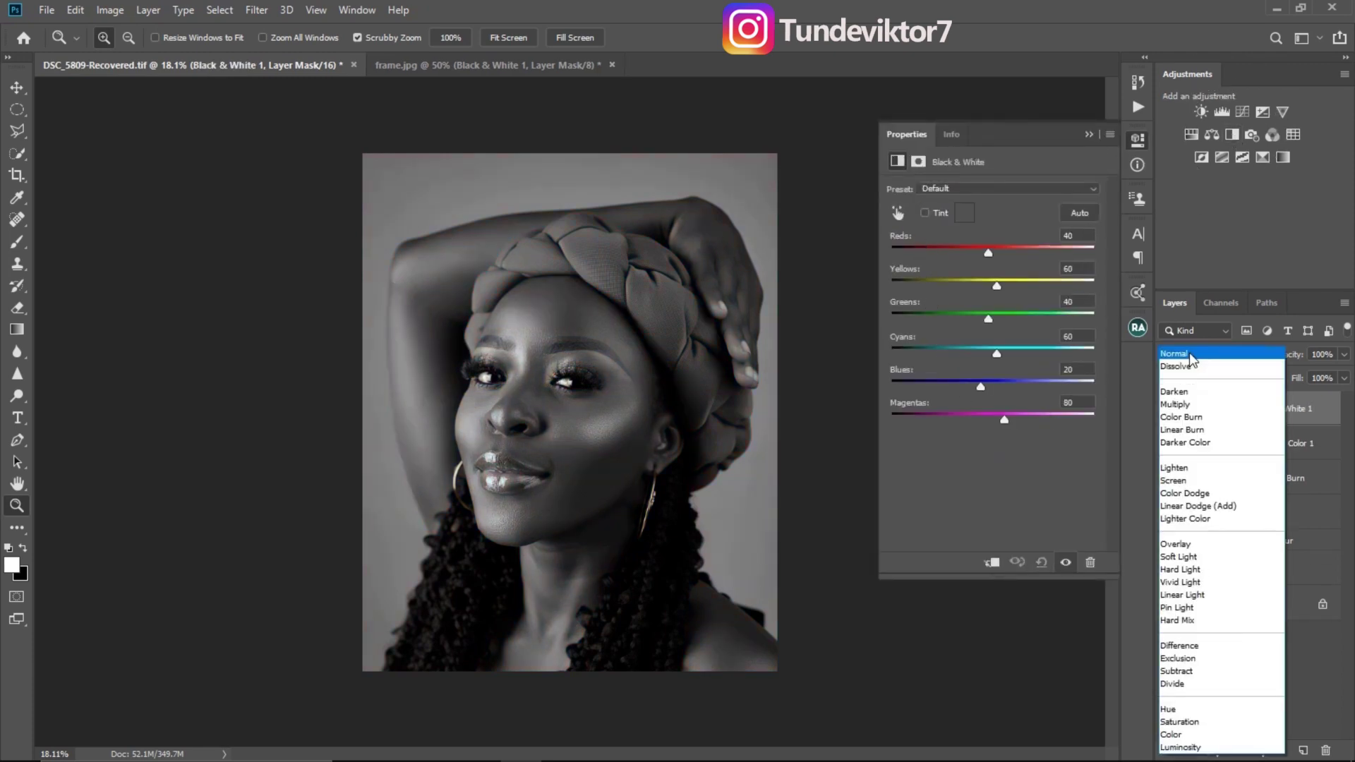
click(1188, 406)
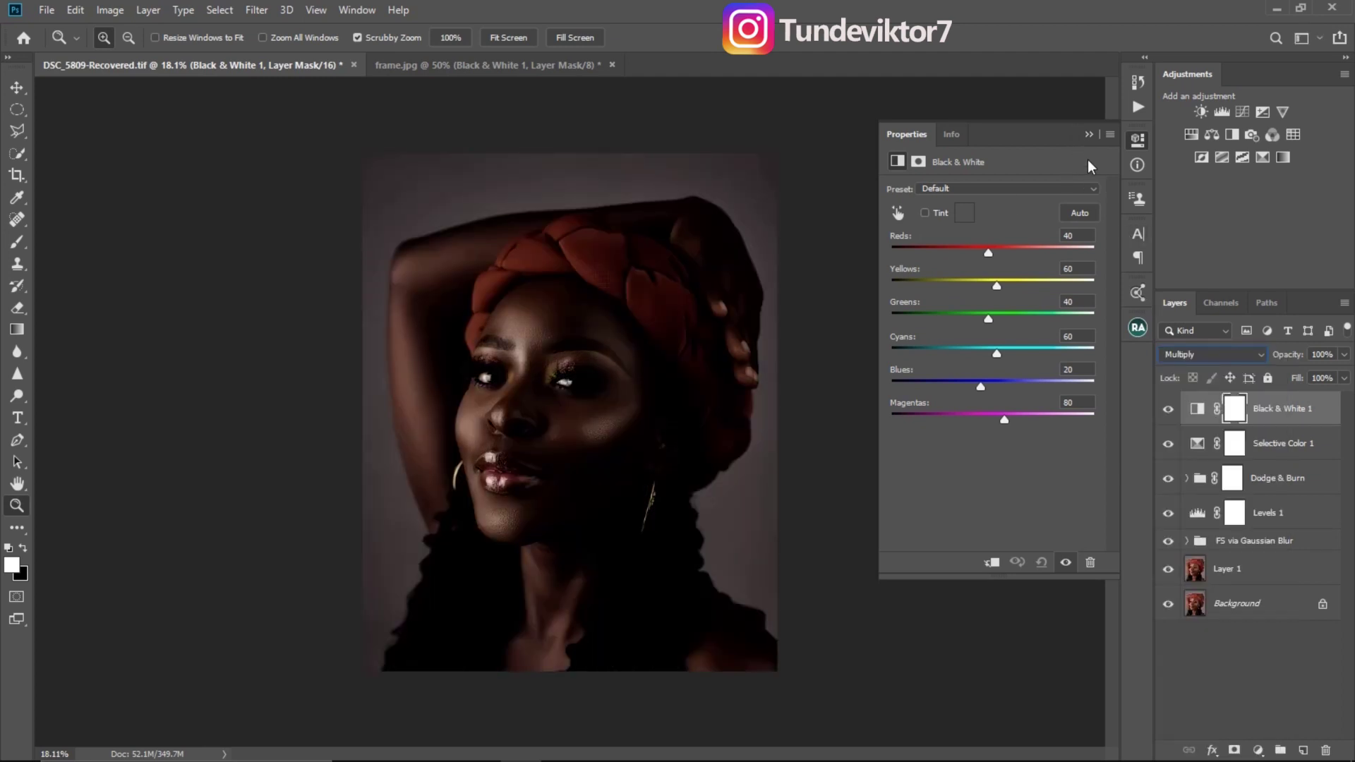
click(1344, 378)
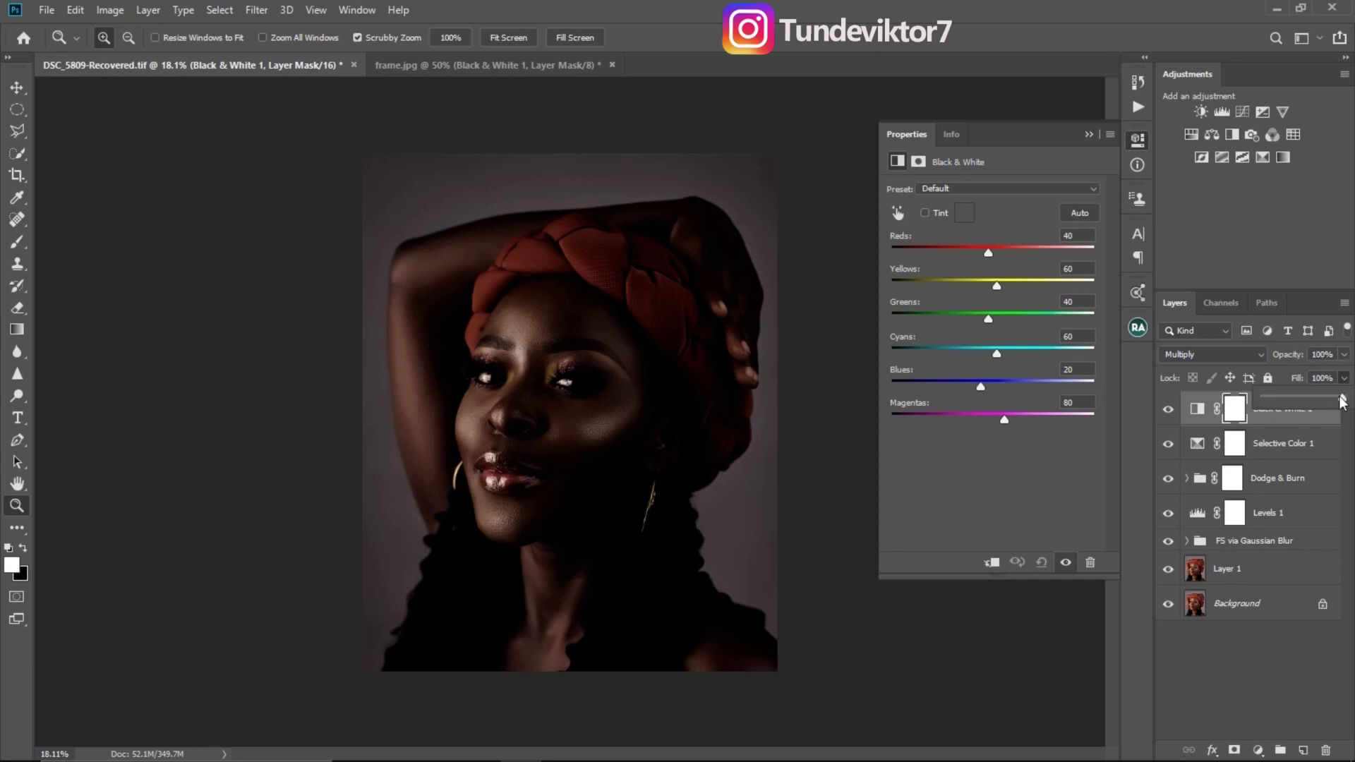
drag(1341, 400, 1304, 405)
click(1088, 134)
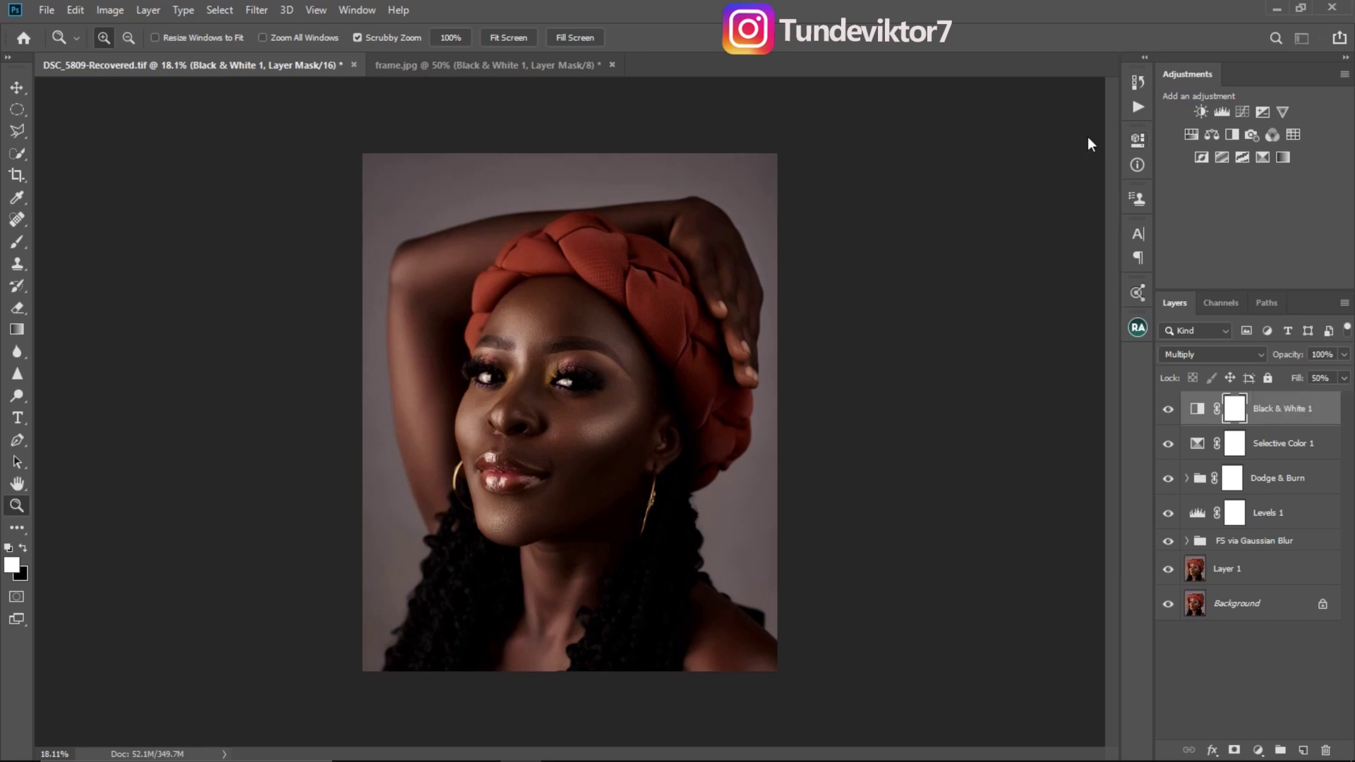
click(1168, 410)
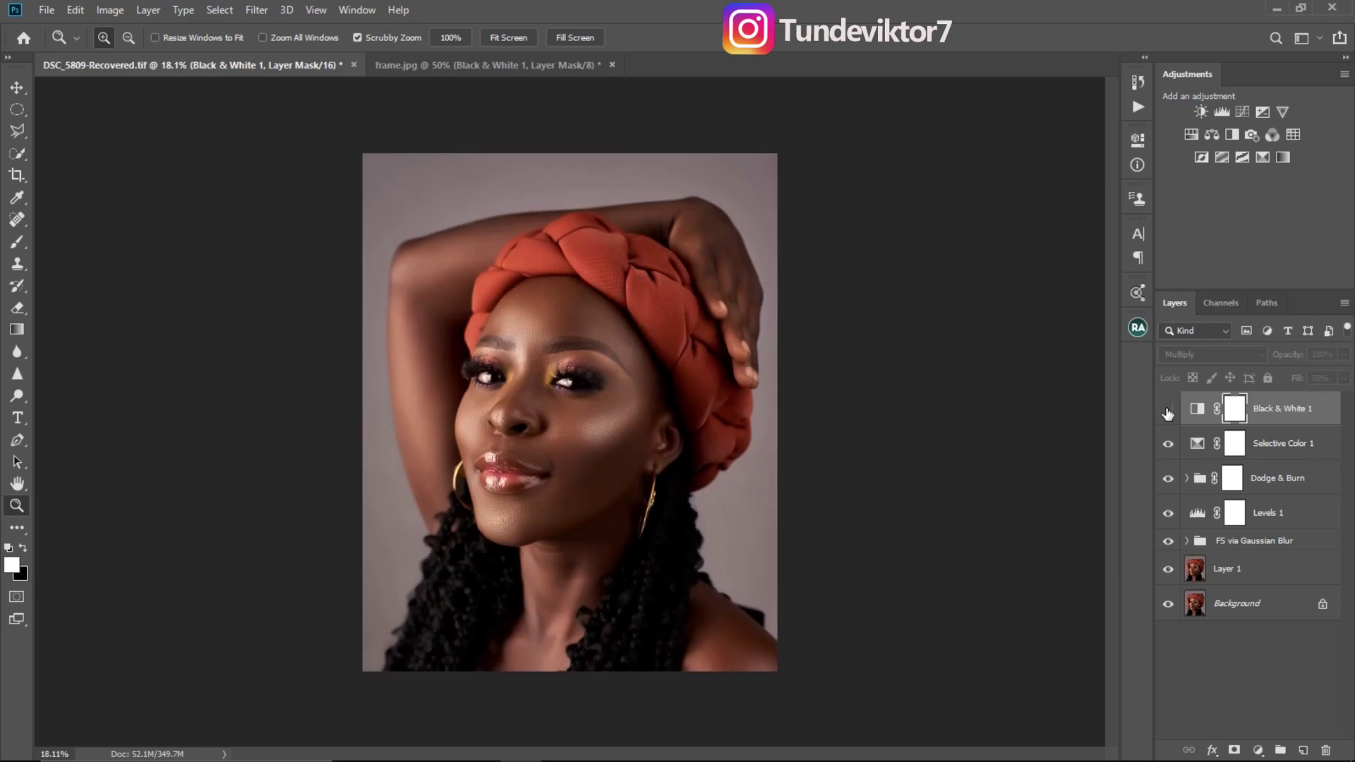
click(1168, 409)
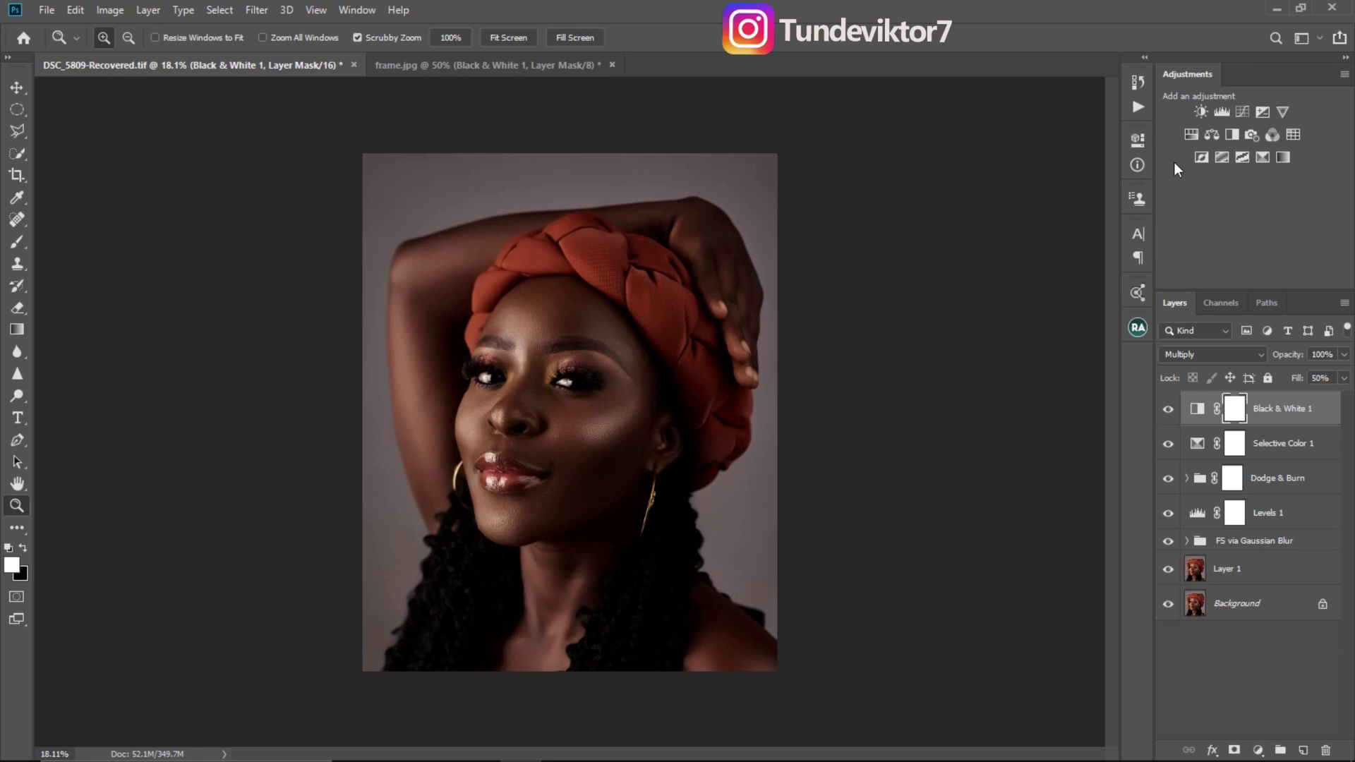
Step: Add a Hue/Saturation adjustment layer and lower the saturation of the Reds to -14
click(1192, 134)
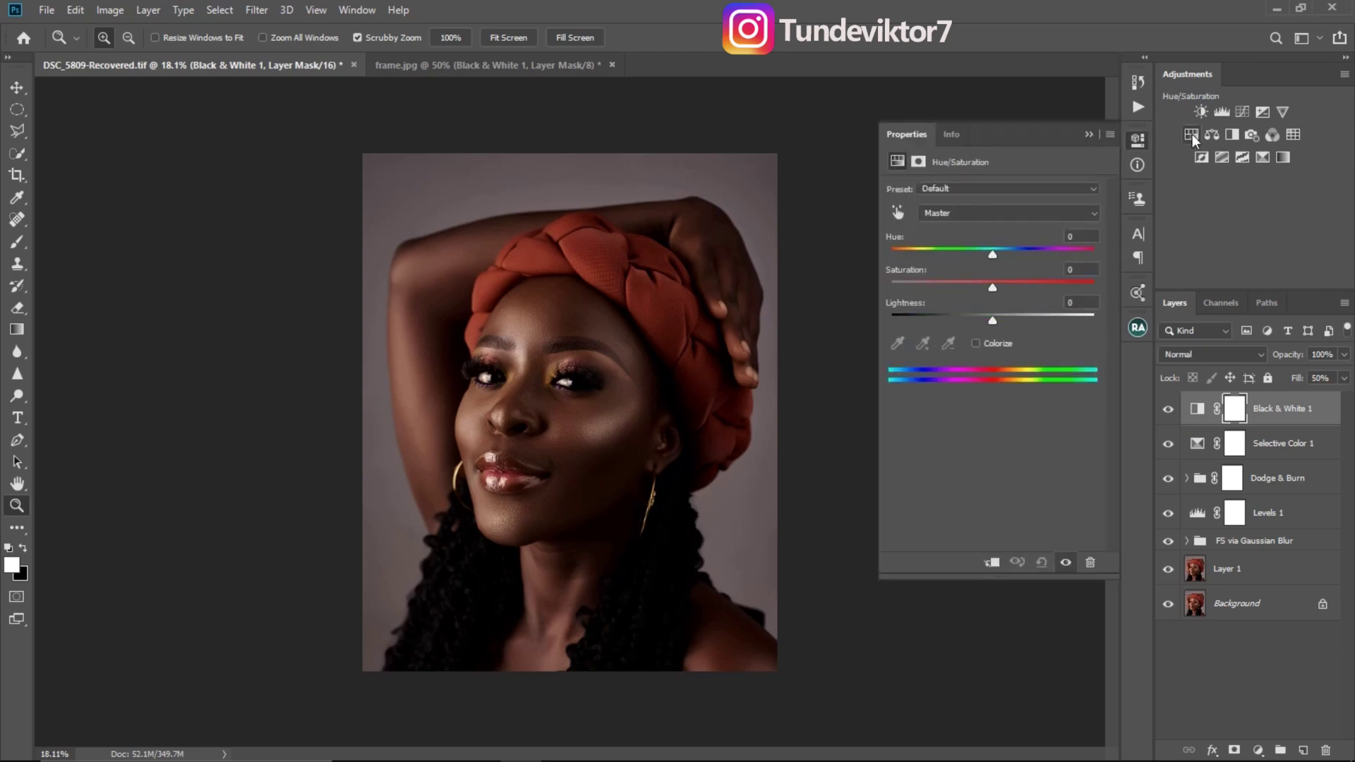
click(966, 213)
click(965, 227)
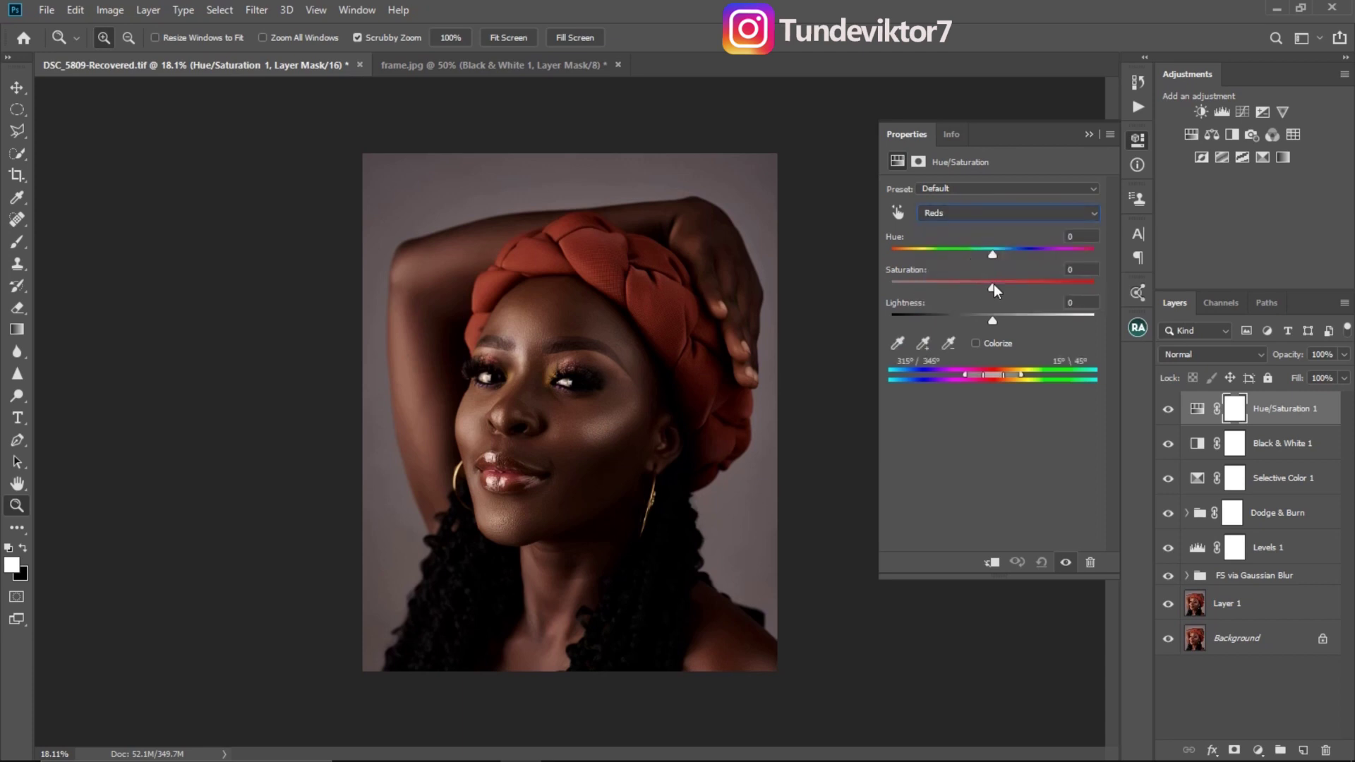
drag(992, 288, 984, 289)
Step: Fine-tune the saturation of the Yellows in the Hue/Saturation adjustment, and return it to the Reds range
click(973, 214)
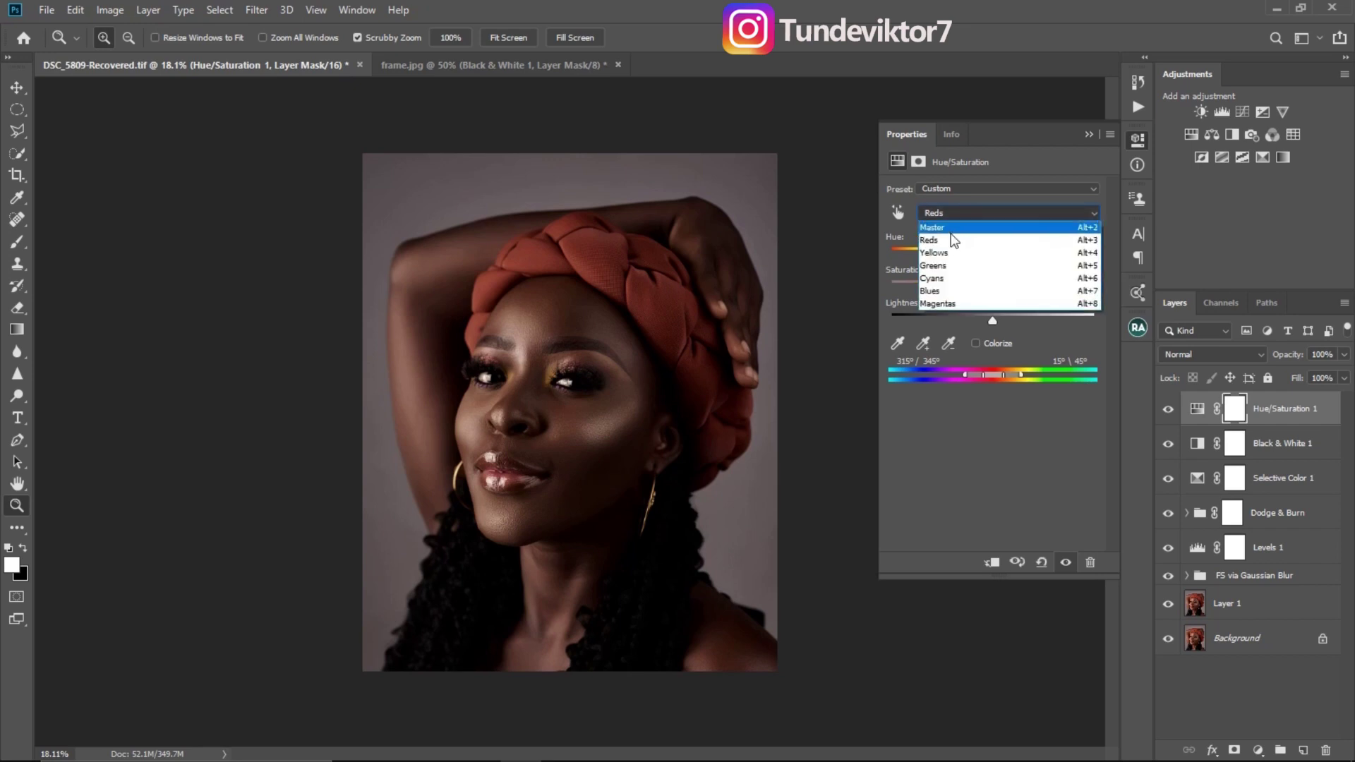
click(958, 253)
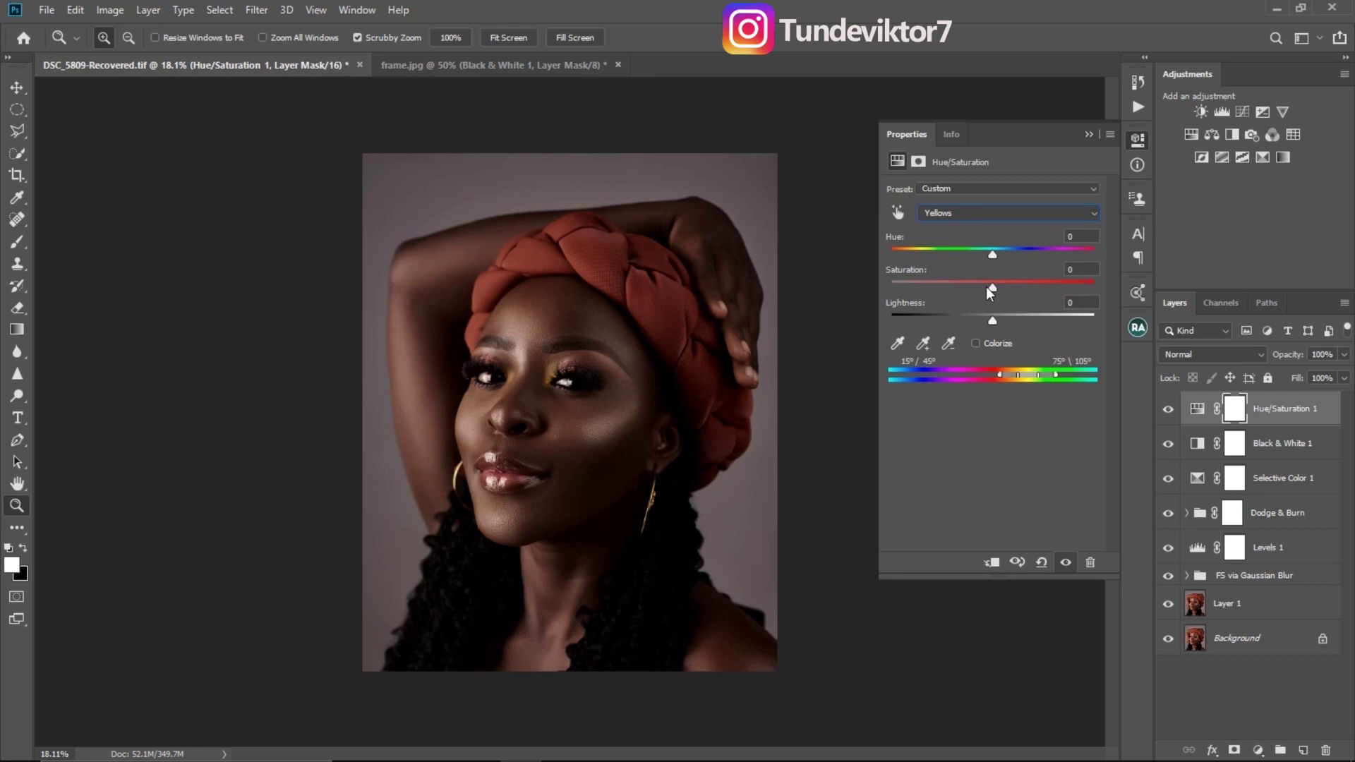
drag(990, 293, 994, 298)
drag(986, 298, 991, 298)
key(Up)
key(Tab)
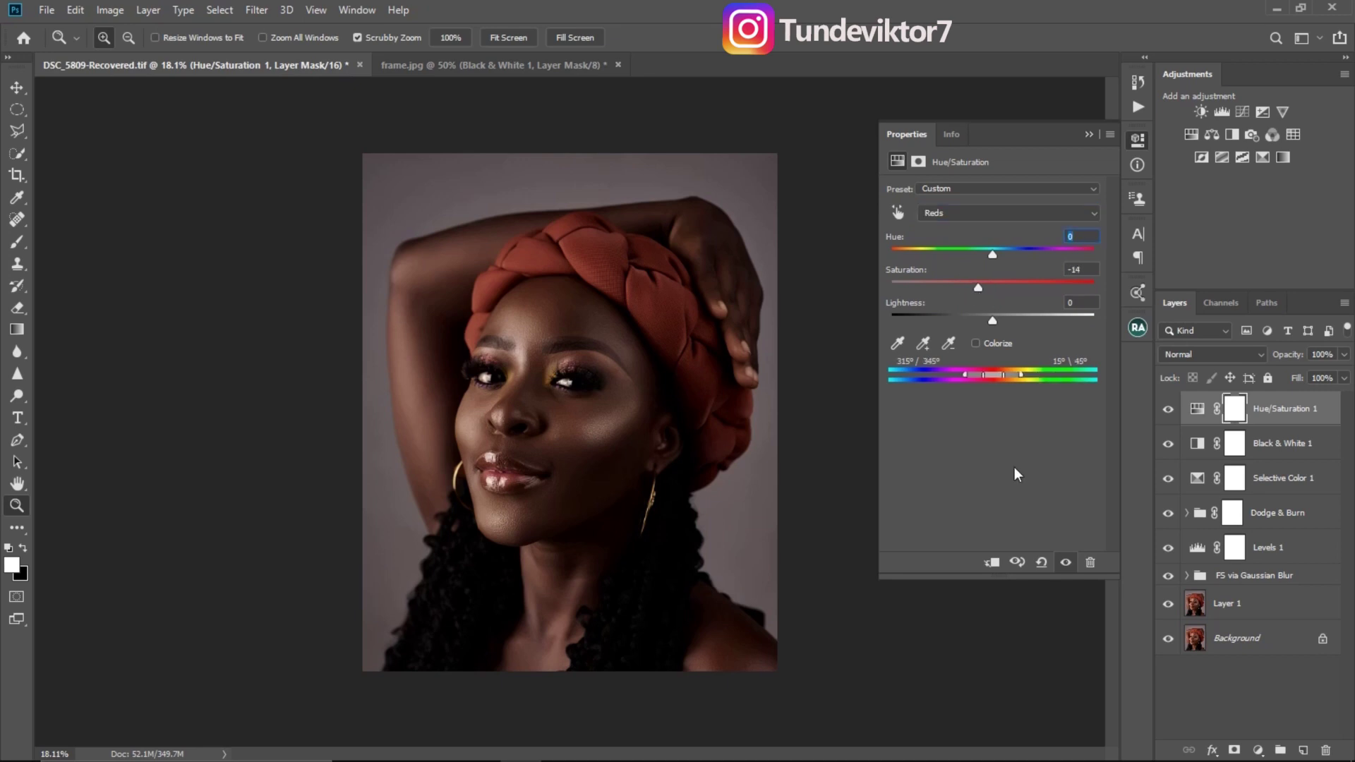
click(1091, 136)
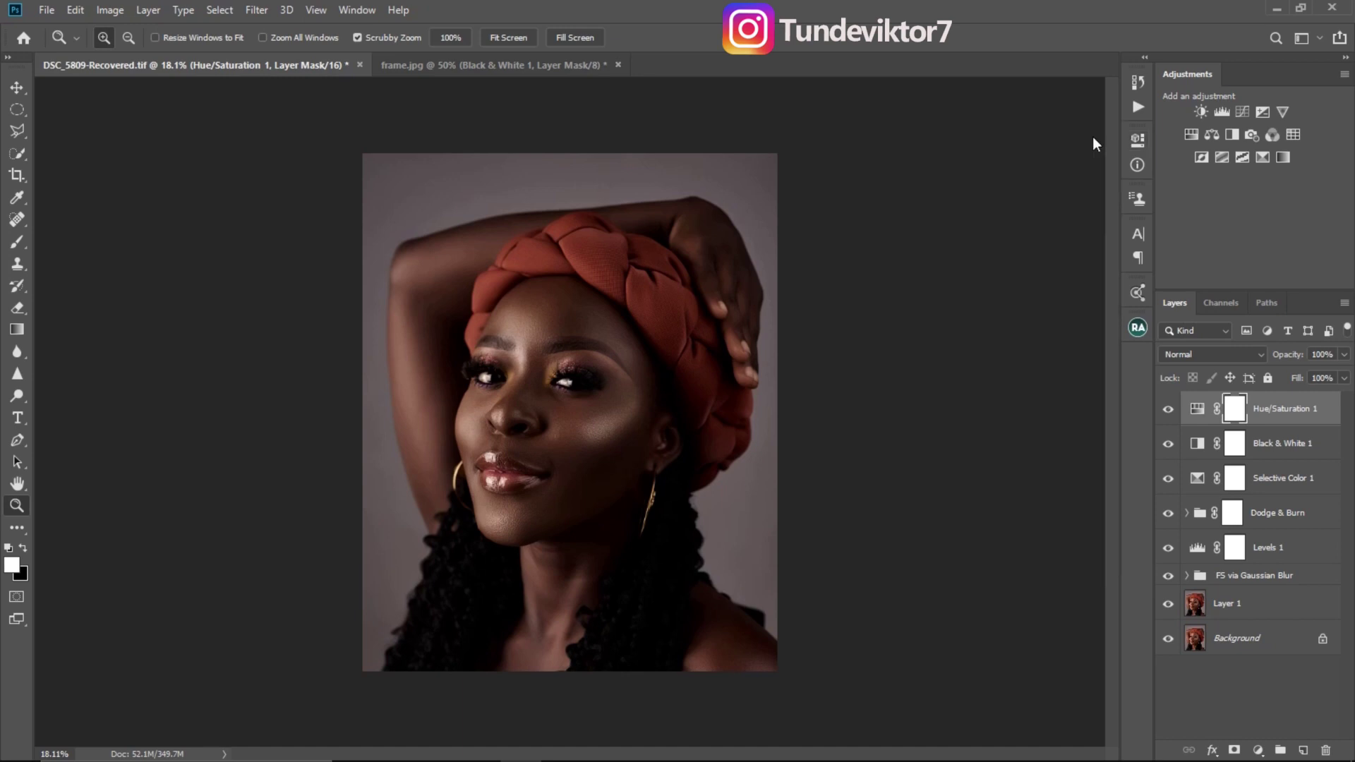
Step: Add a Color Balance adjustment layer and shift the Midtones slightly toward cyan
click(1214, 130)
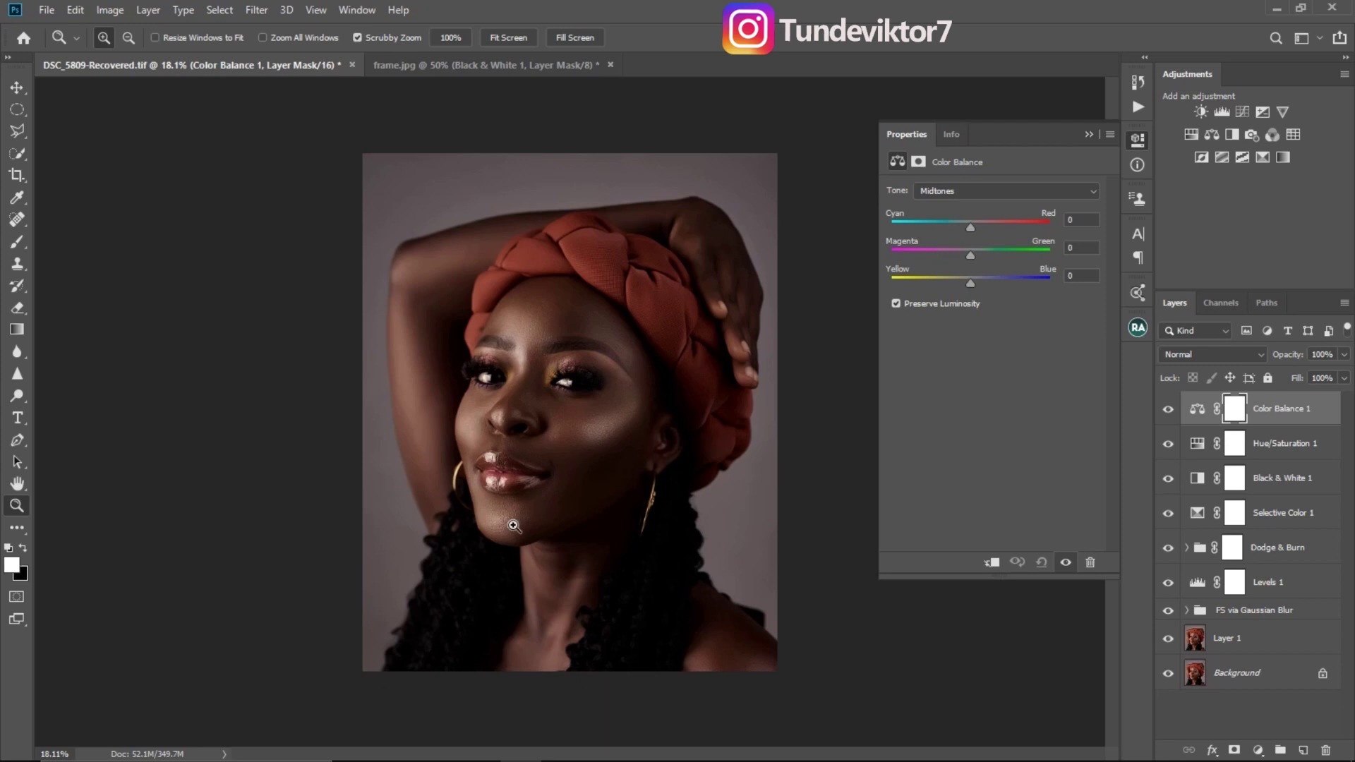
drag(569, 452, 626, 473)
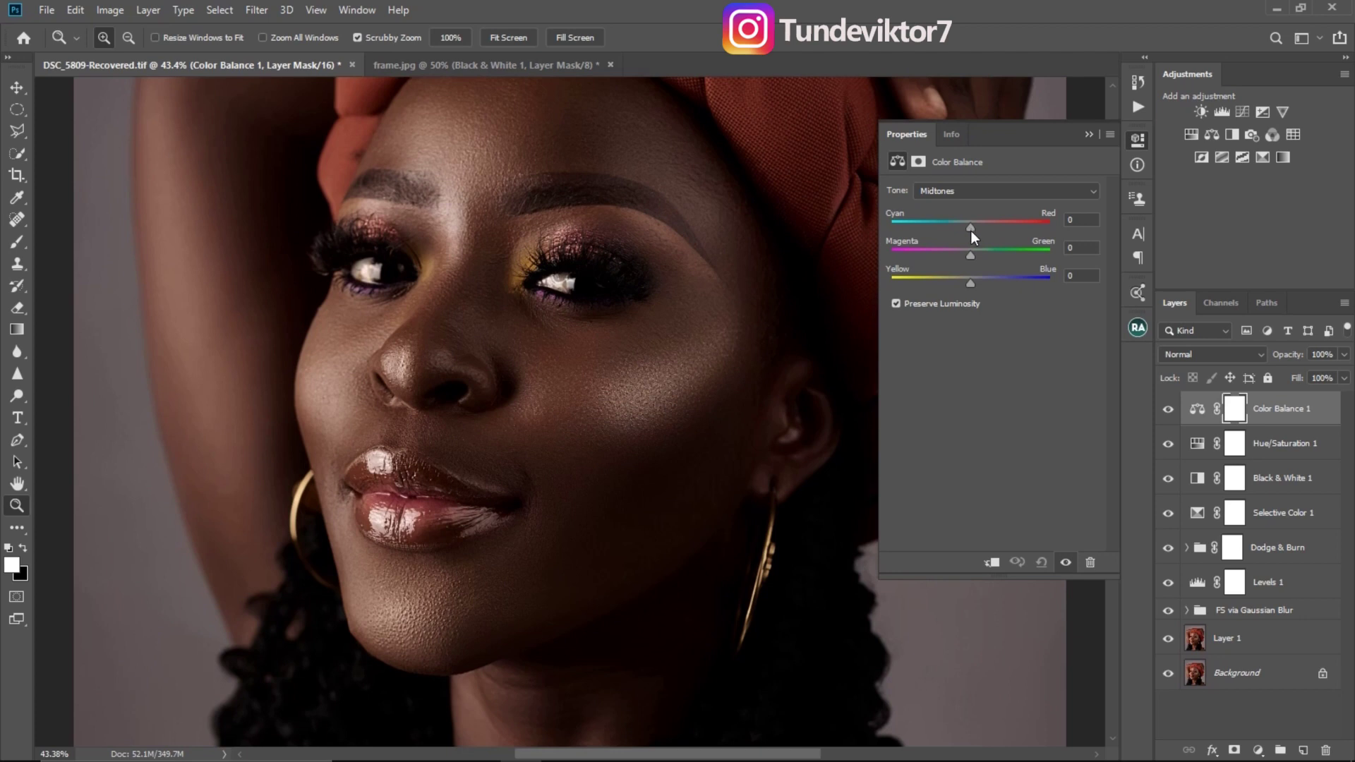
drag(971, 231, 968, 231)
click(1088, 134)
drag(700, 360, 660, 394)
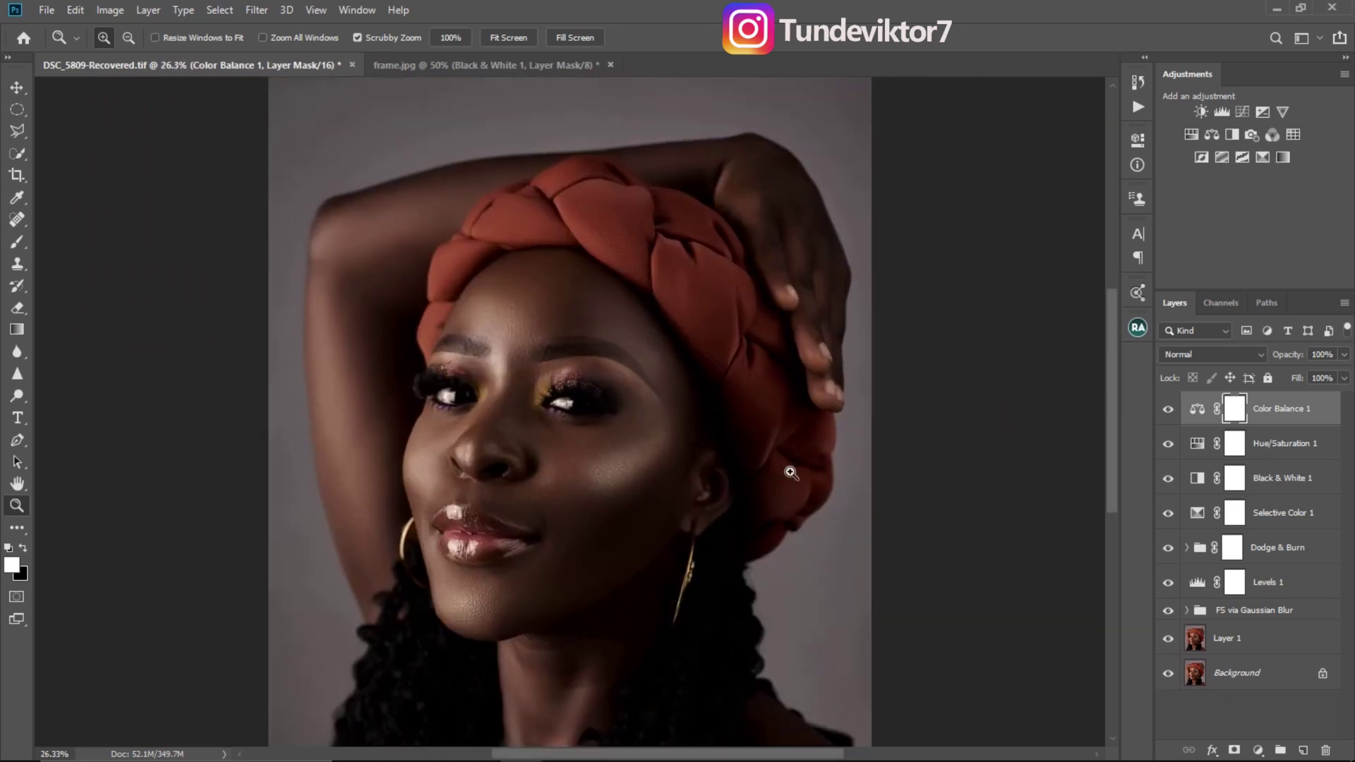
Step: Group the adjustment layers from Color Balance 1 through Selective Color 1 and compare the portrait with and without the group
drag(788, 469, 765, 475)
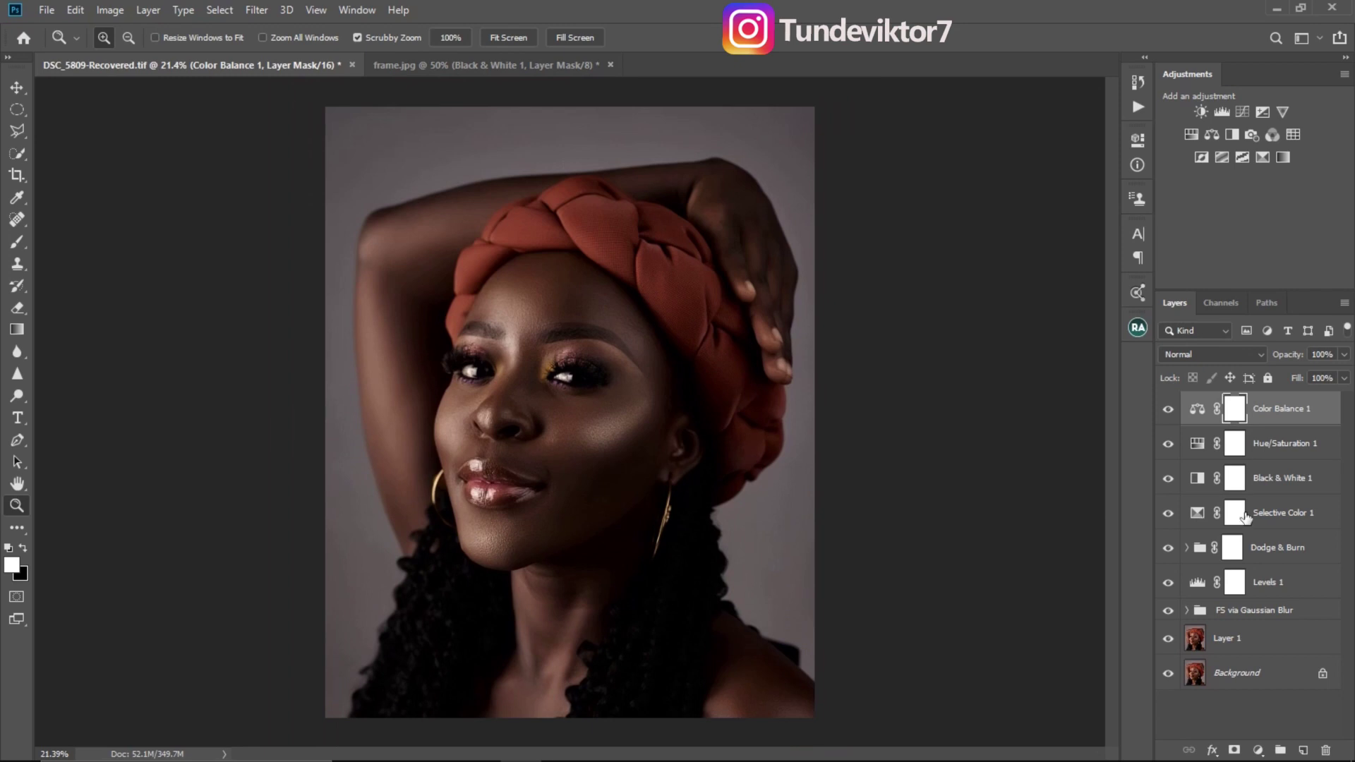
shift+click(1290, 522)
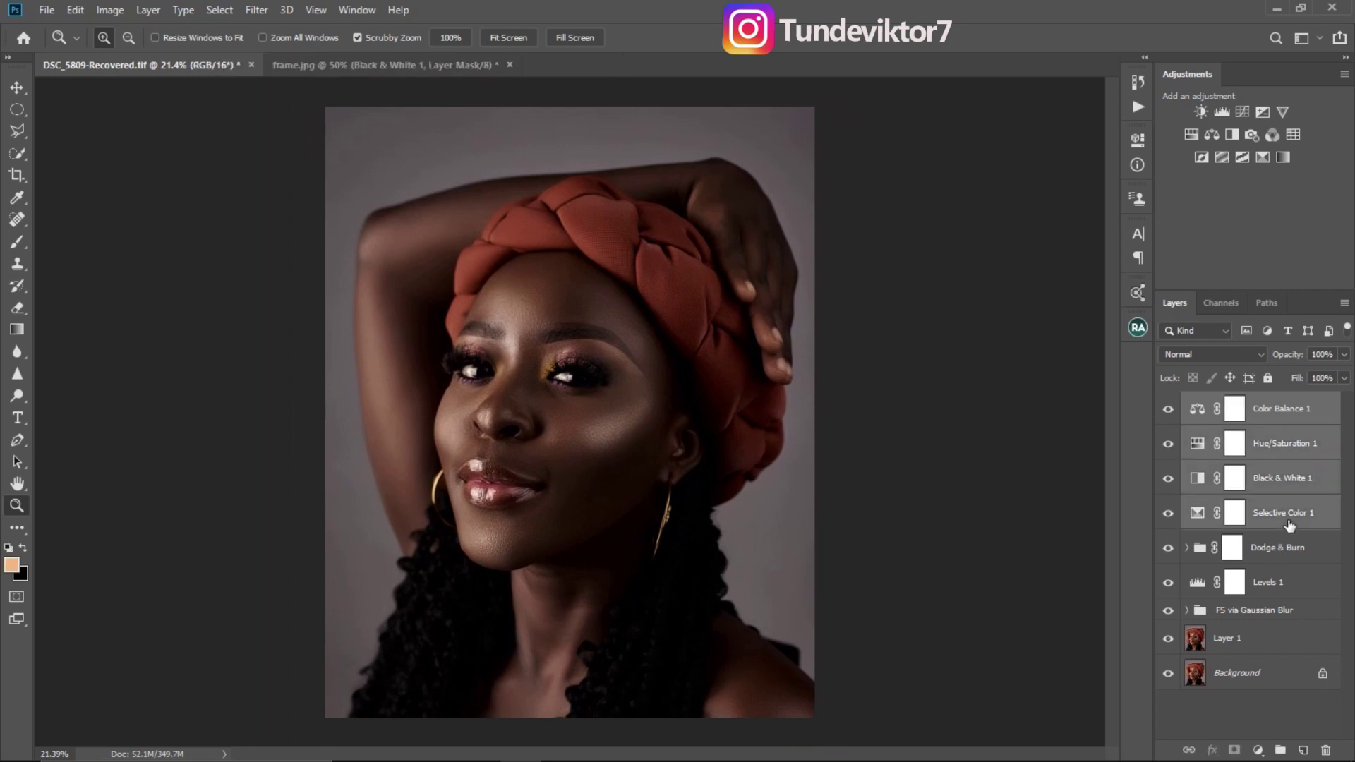
key(ctrl+g)
click(1168, 401)
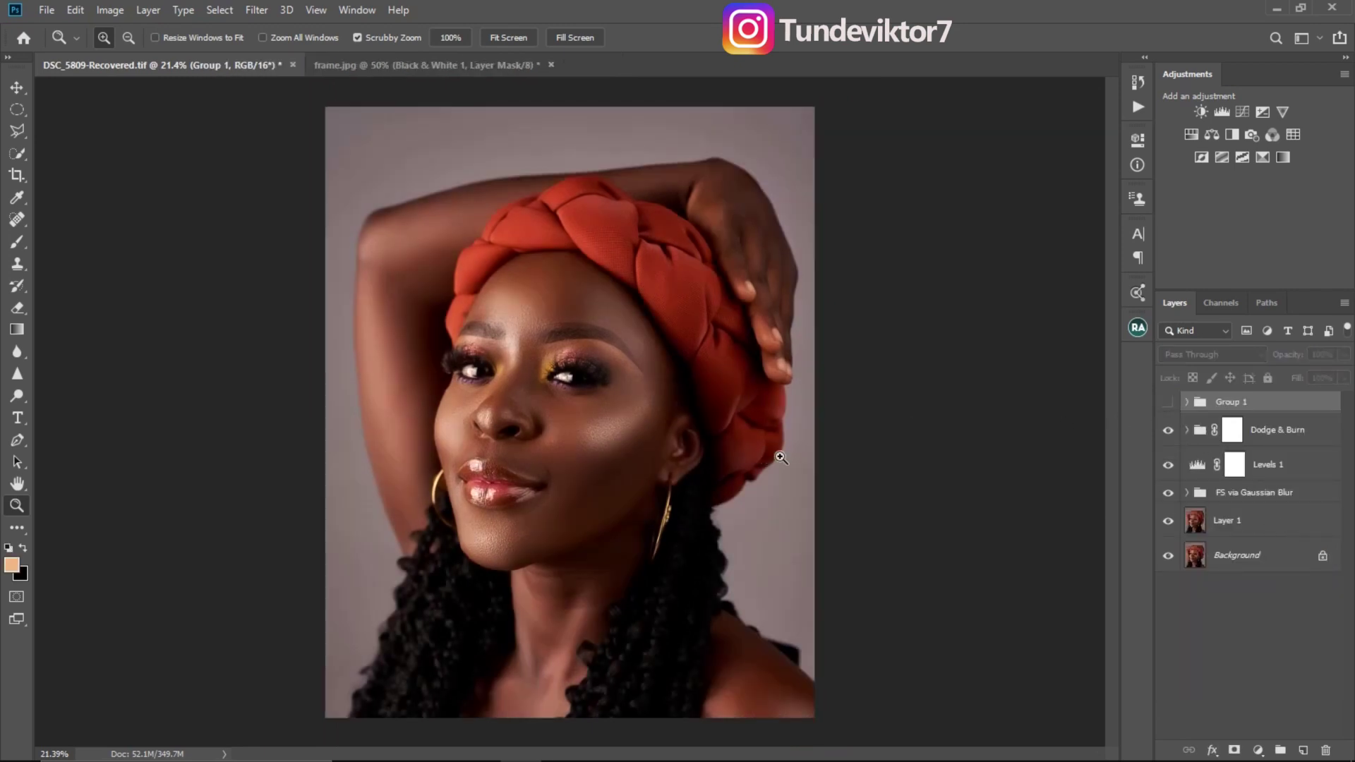
click(1168, 401)
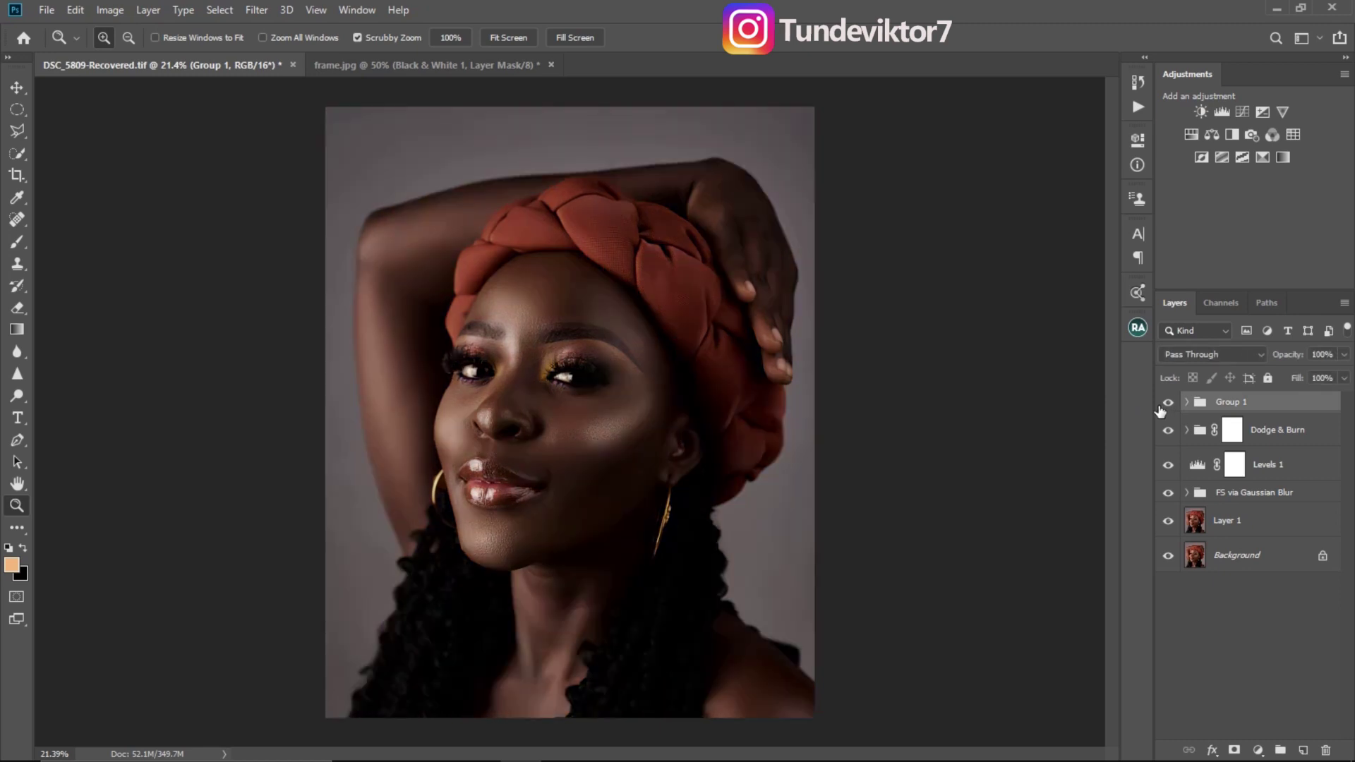
scroll(636, 458, up, 2)
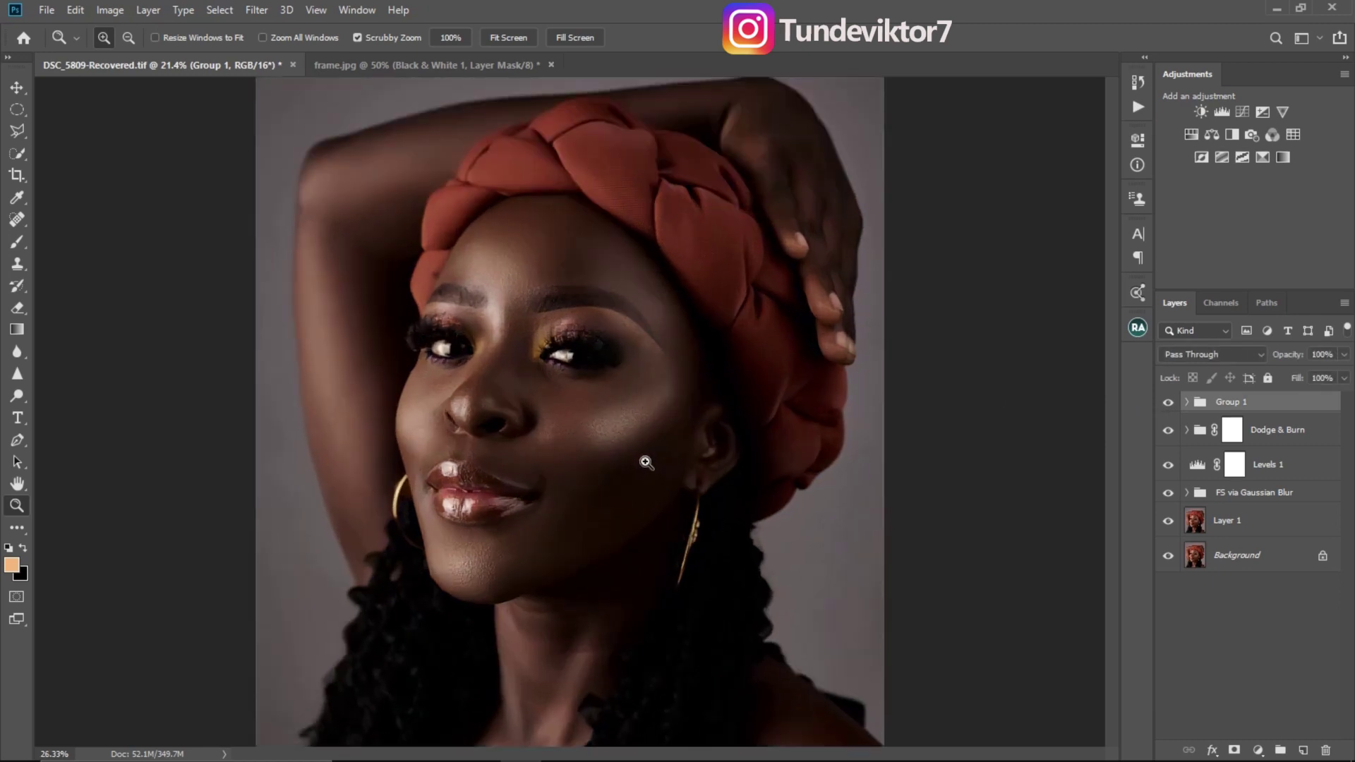
scroll(635, 455, down, 2)
scroll(660, 455, up, 2)
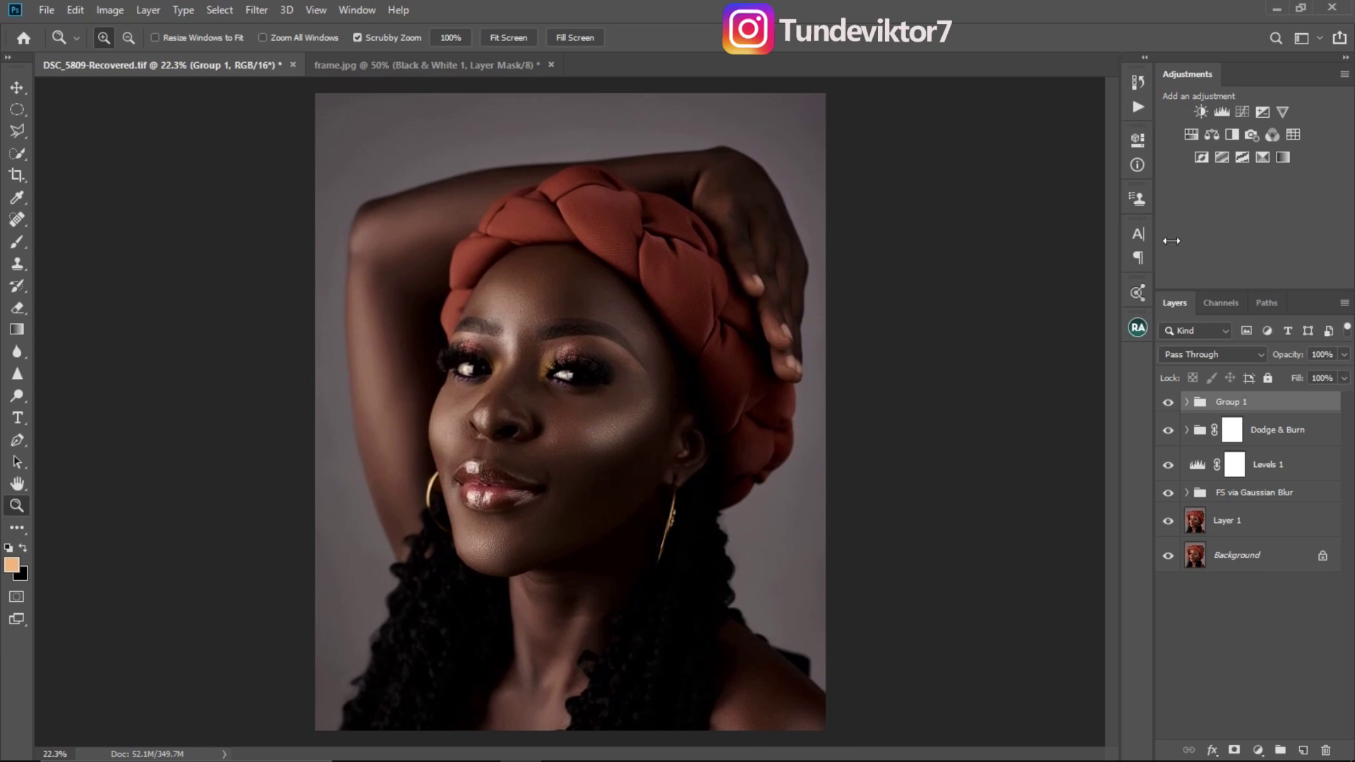
Step: Add a second Black & White adjustment layer above the group and set its blend mode to Multiply
click(1232, 135)
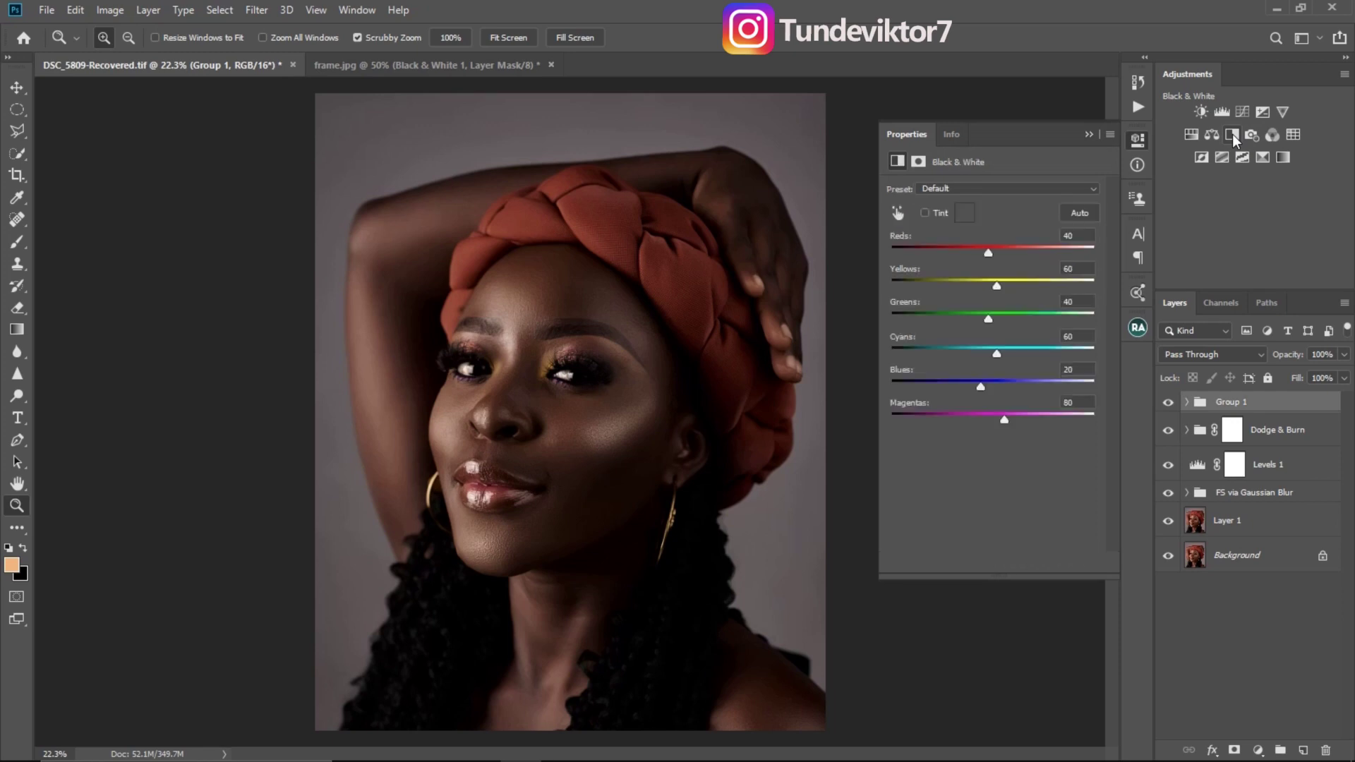
click(1216, 358)
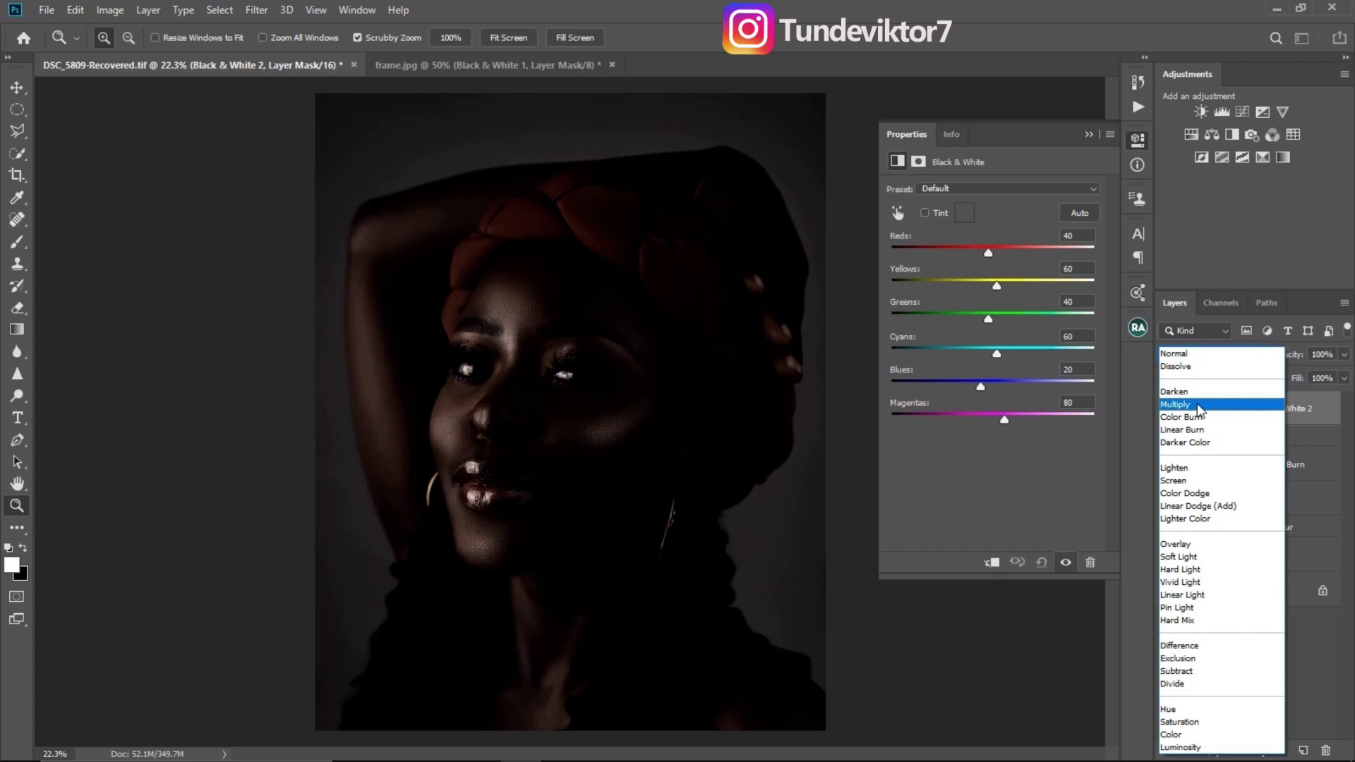
click(1198, 407)
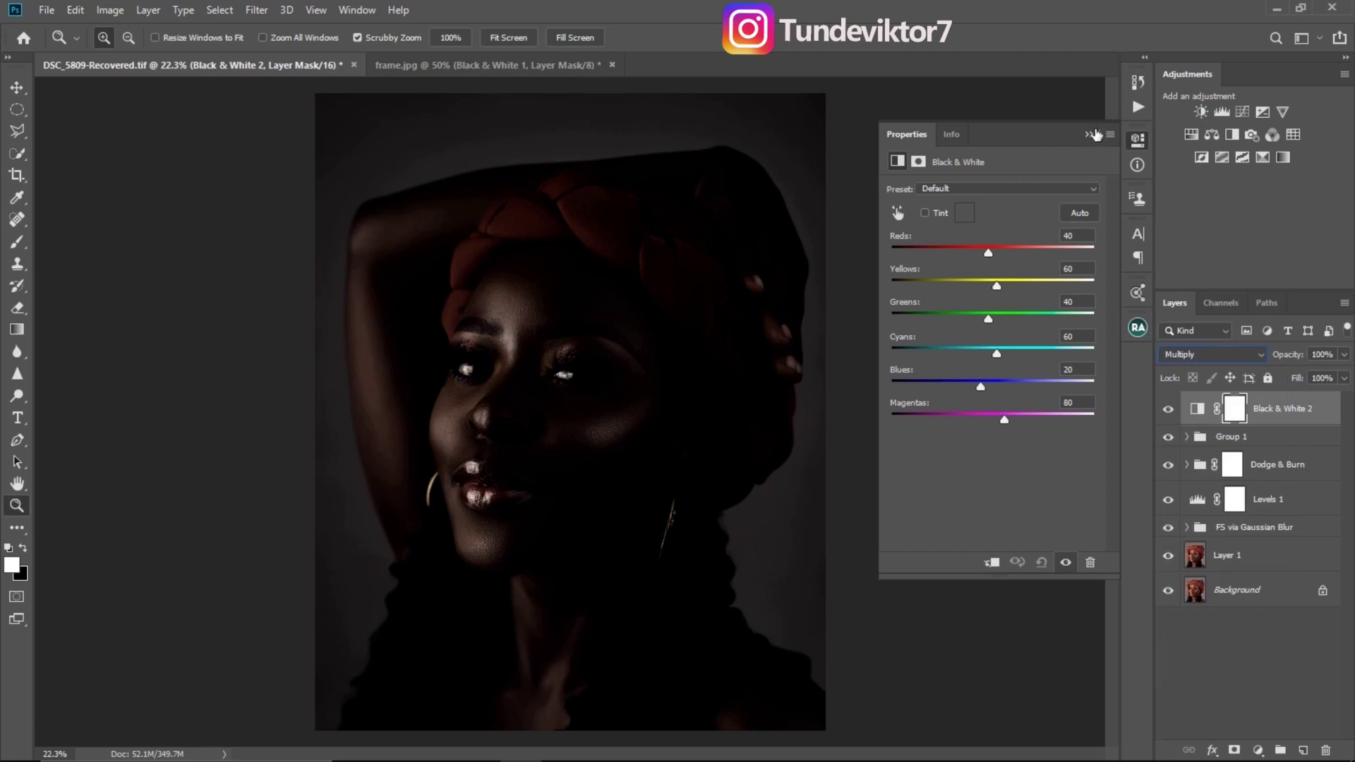
click(1089, 135)
Step: Set the opacity of the new Black & White layer to 11% and compare the portrait with and without it
click(1343, 354)
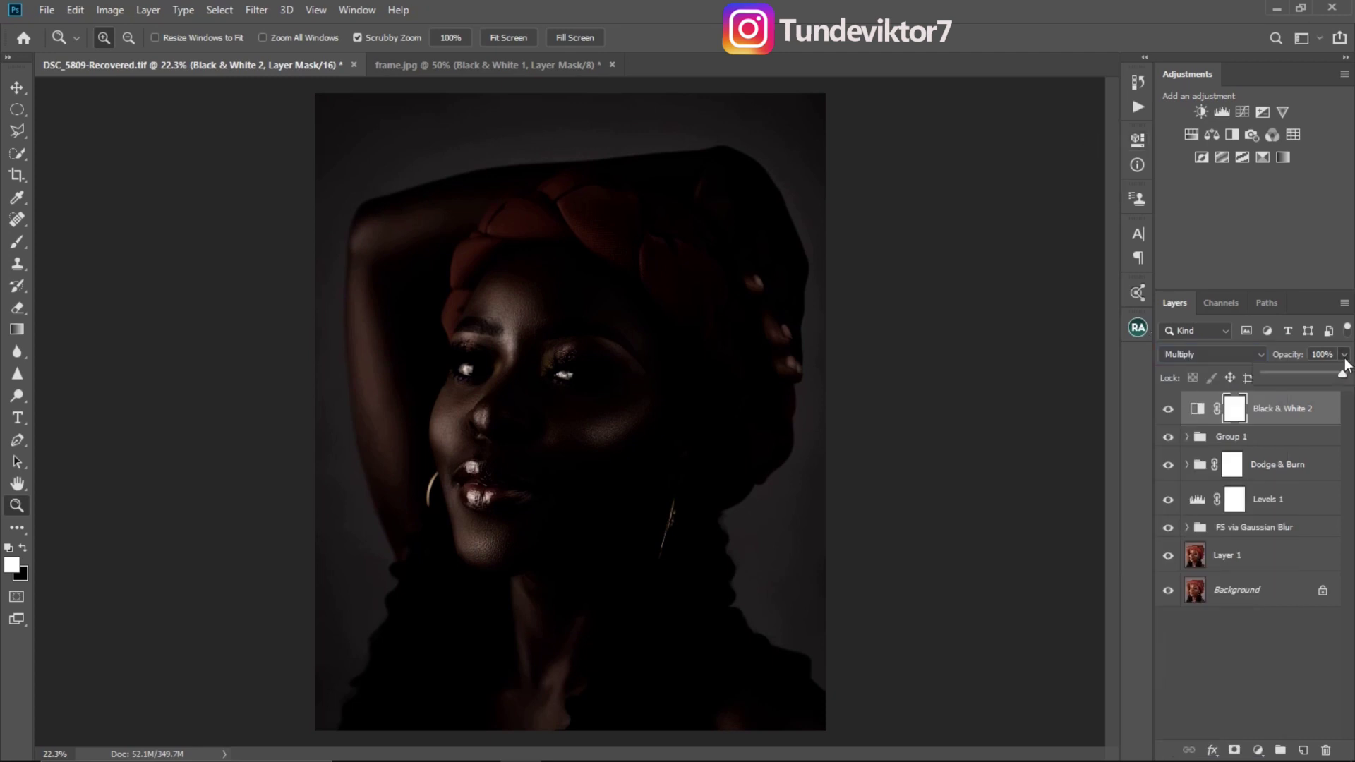
drag(1340, 376, 1289, 379)
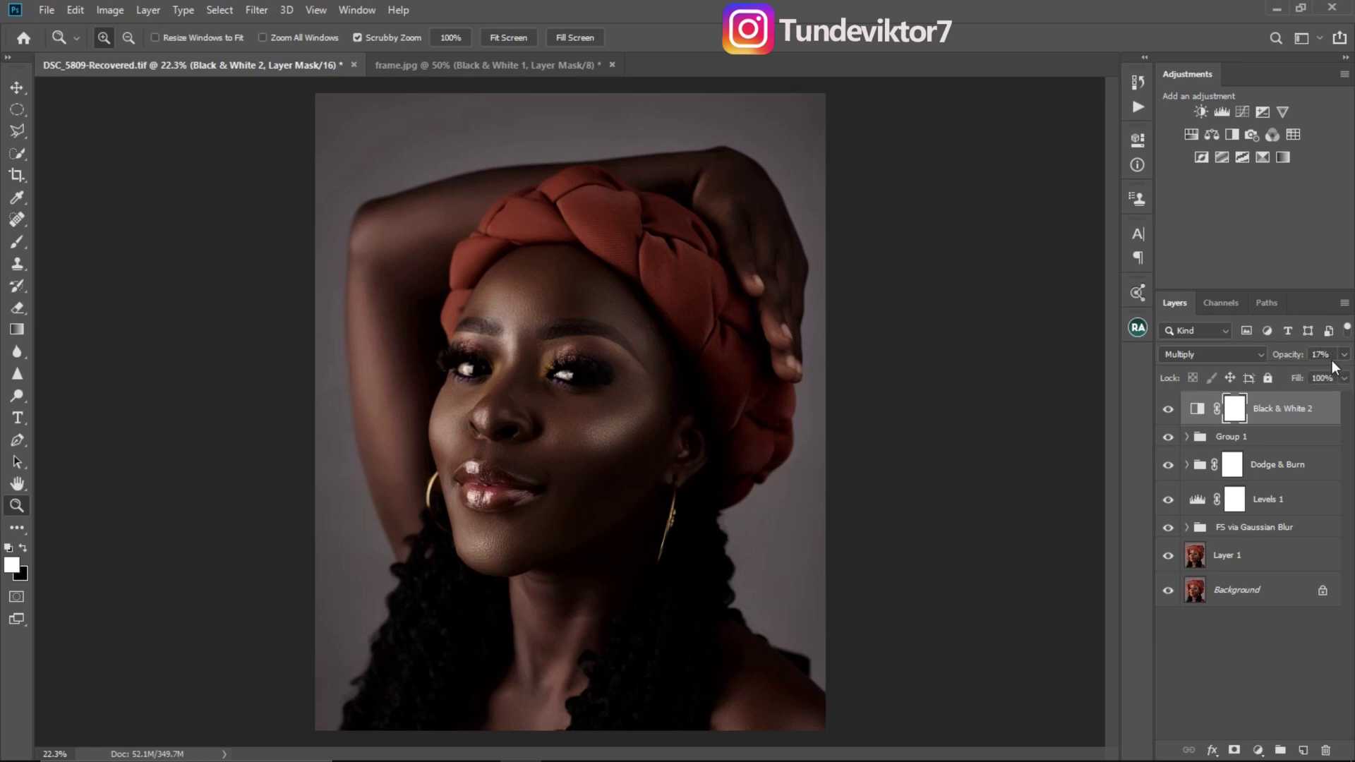
click(1292, 360)
text(11)
click(1169, 411)
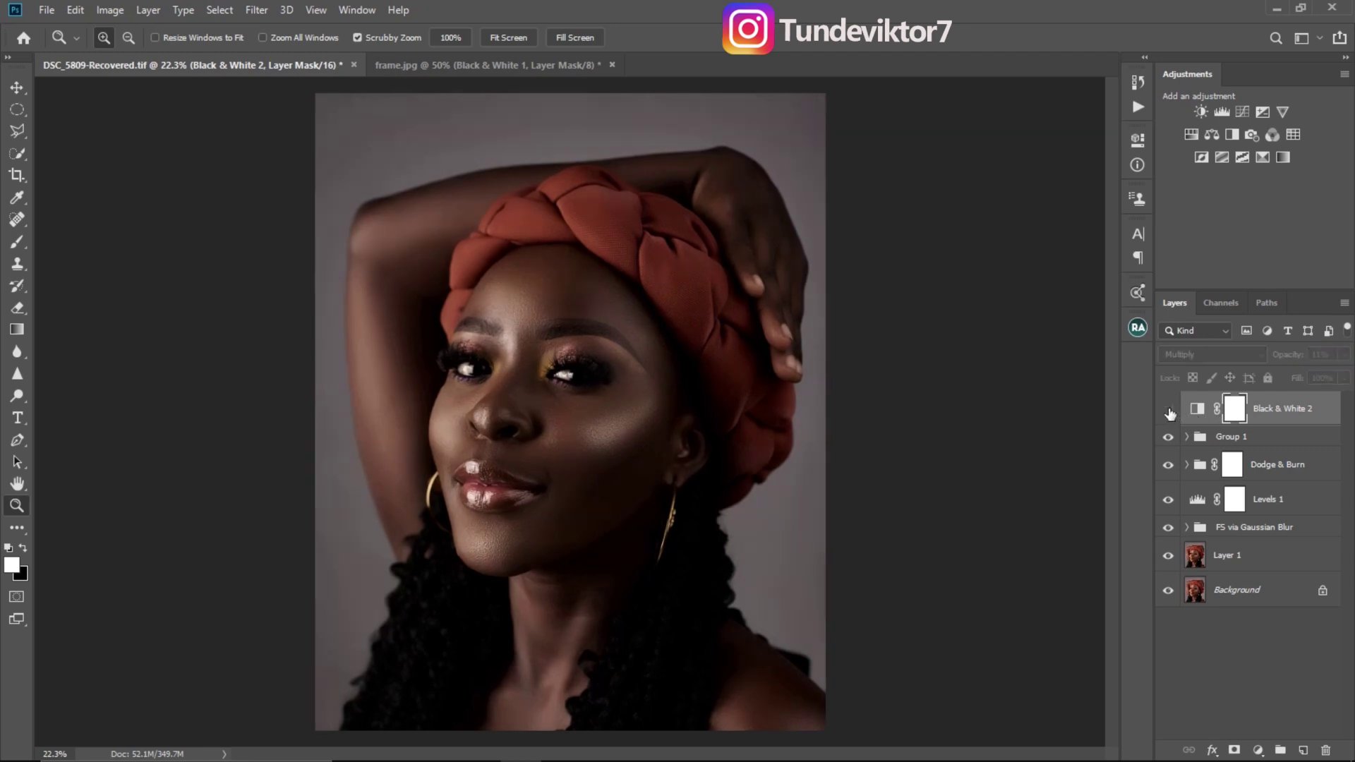
click(1169, 410)
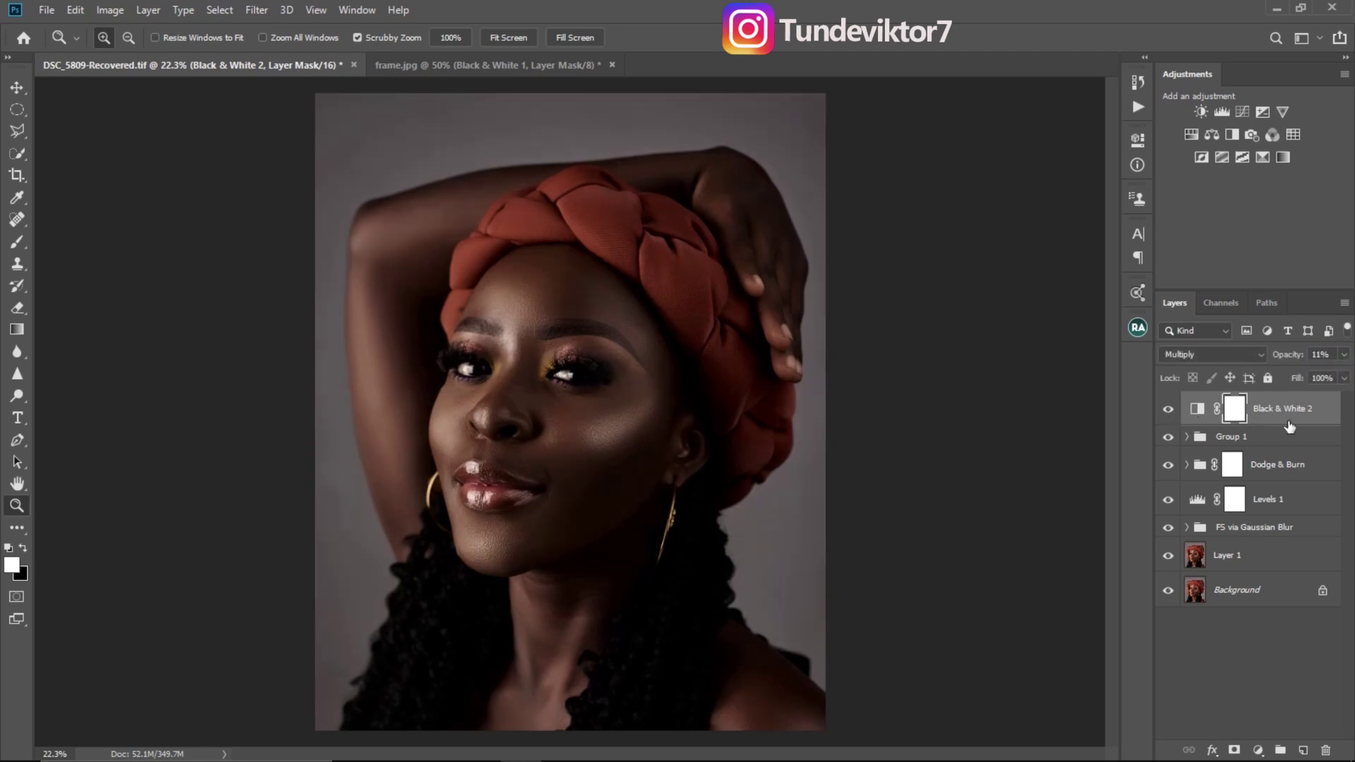
Step: Try Group 1 at a reduced opacity of about 66% and return it to 100%
click(1204, 441)
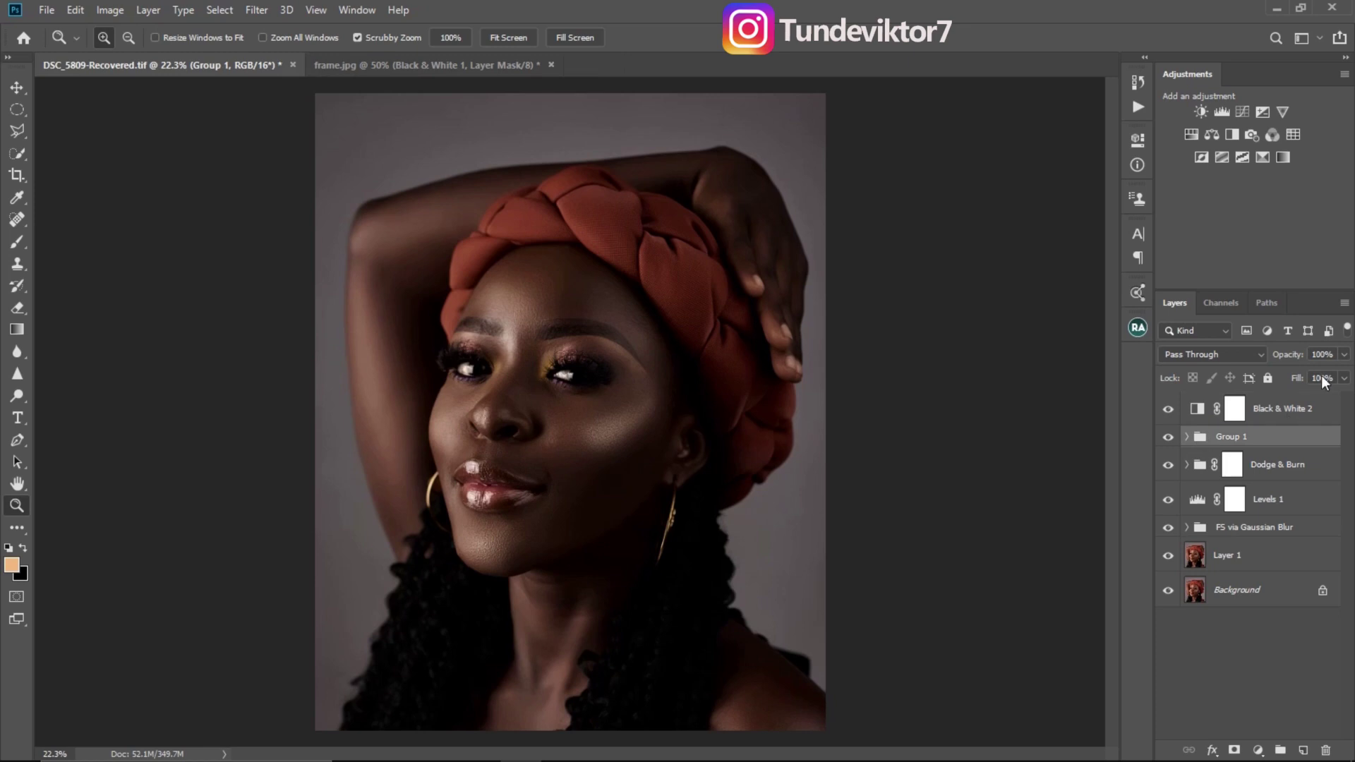
click(1344, 355)
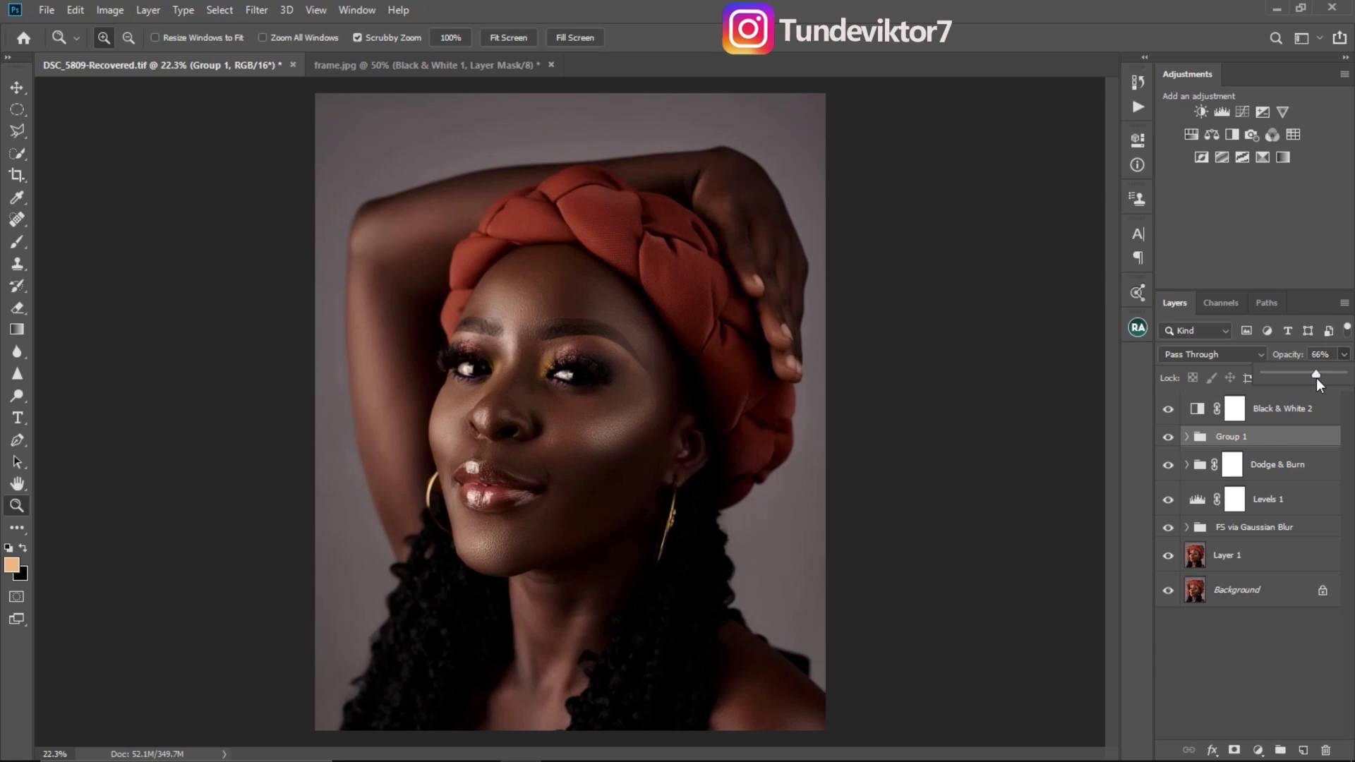
click(1353, 385)
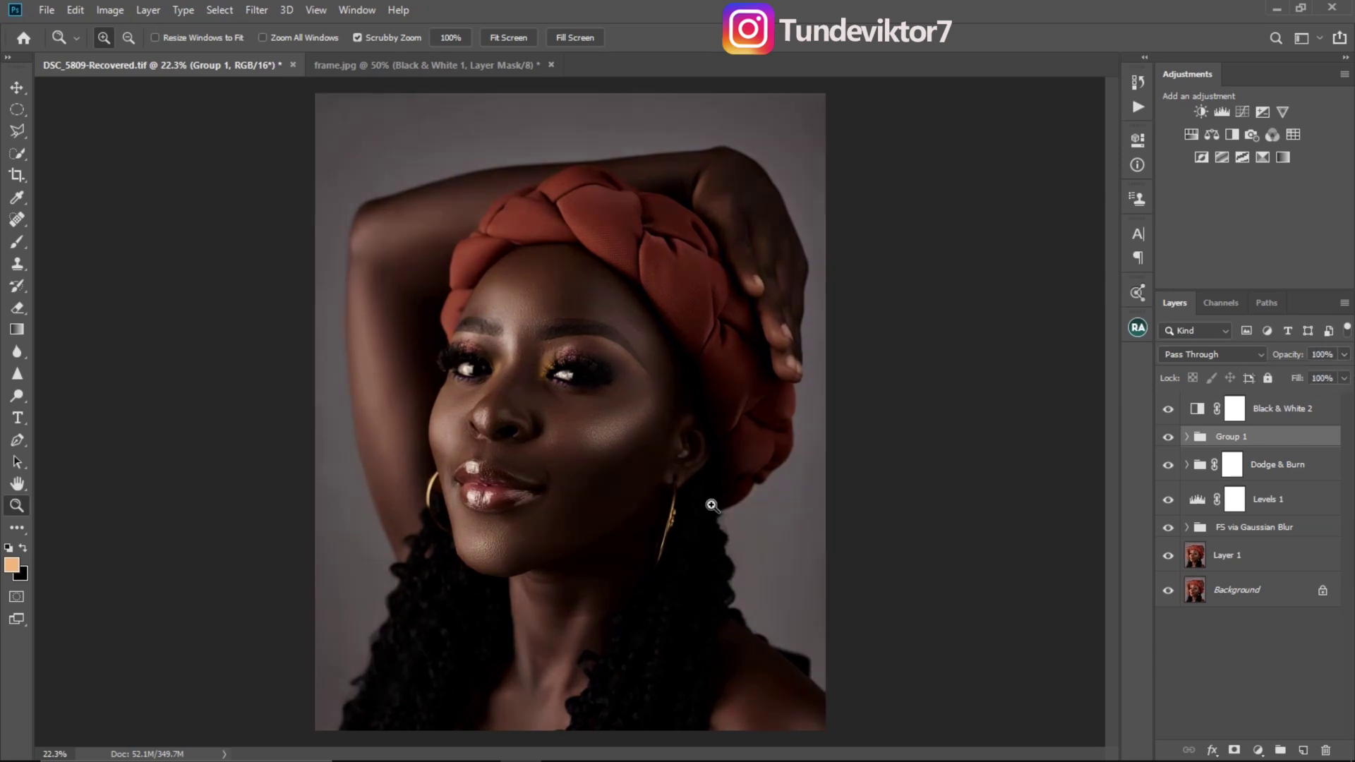
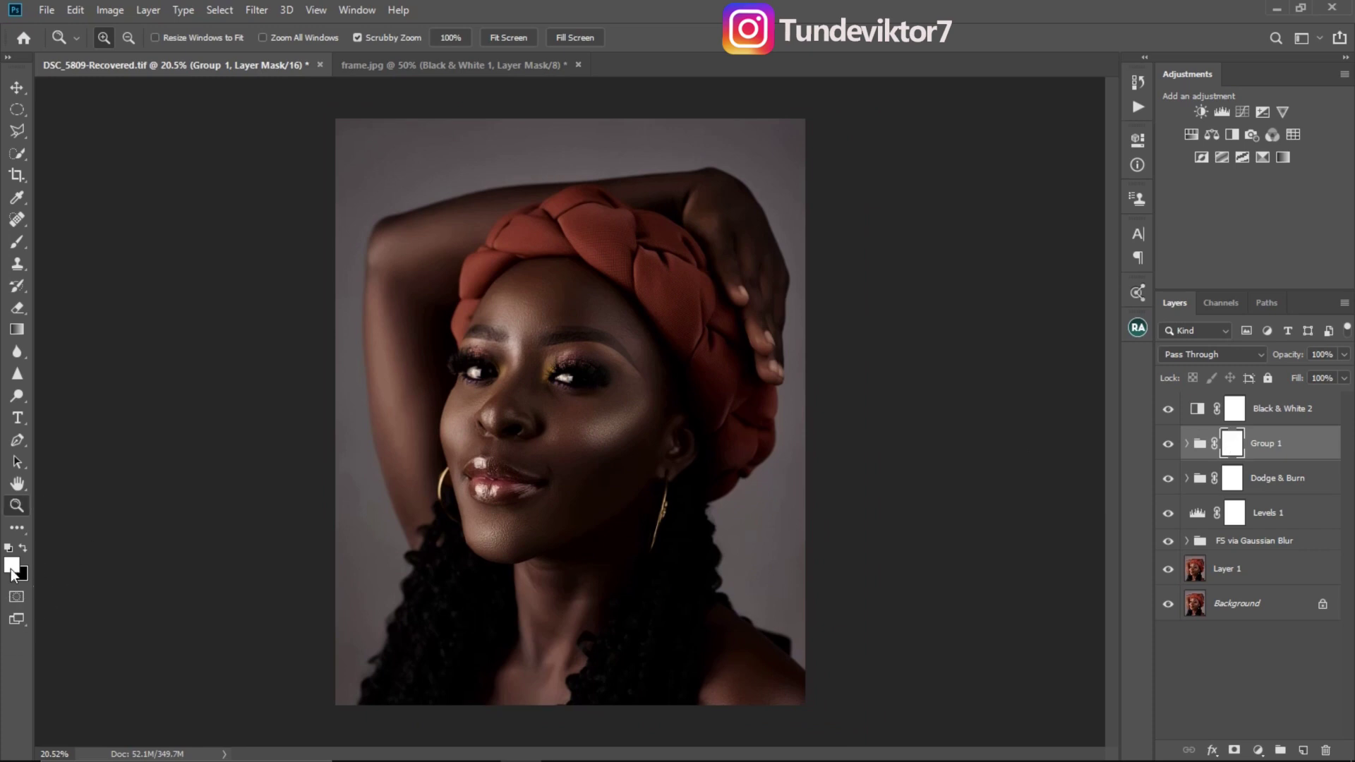
Step: Set up the Brush tool with black as the foreground colour and a flow of 30% for the Group 1 mask
key(x)
click(22, 244)
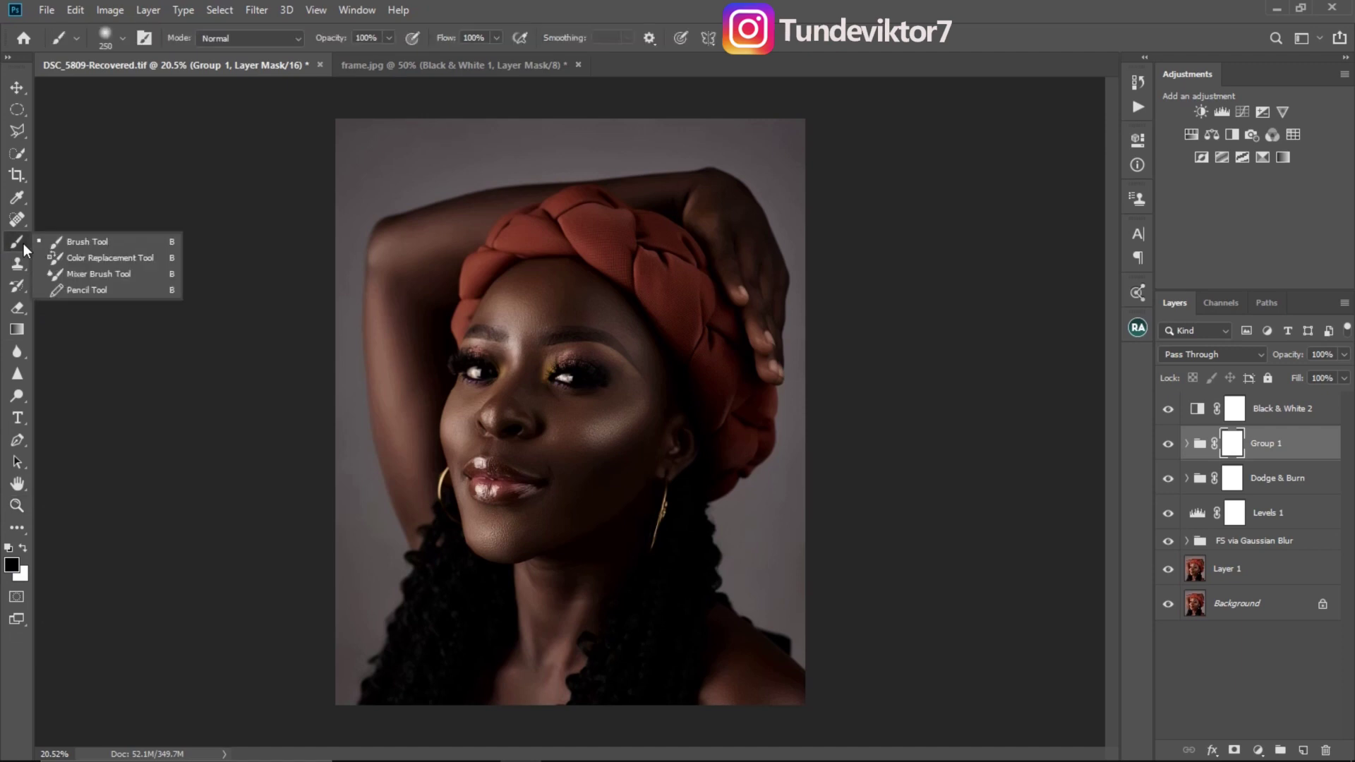
click(70, 242)
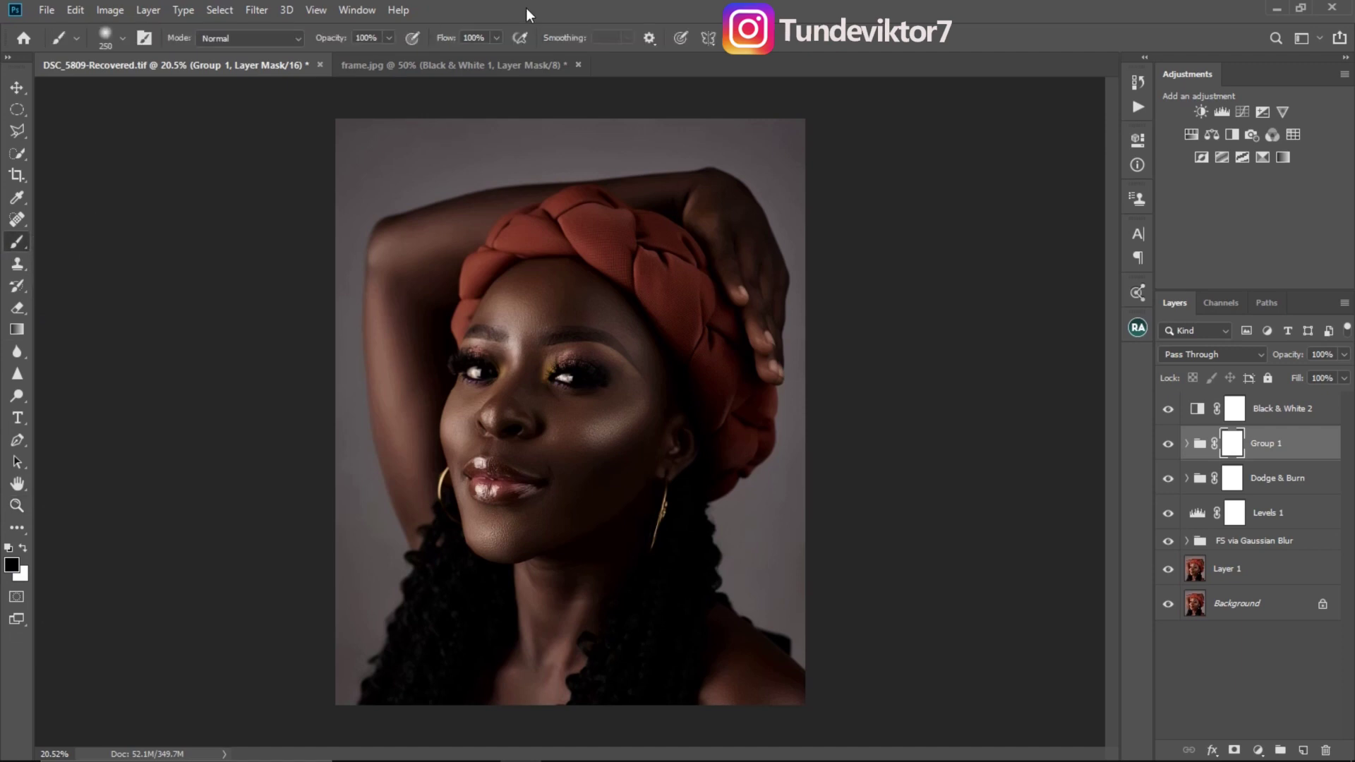
click(497, 35)
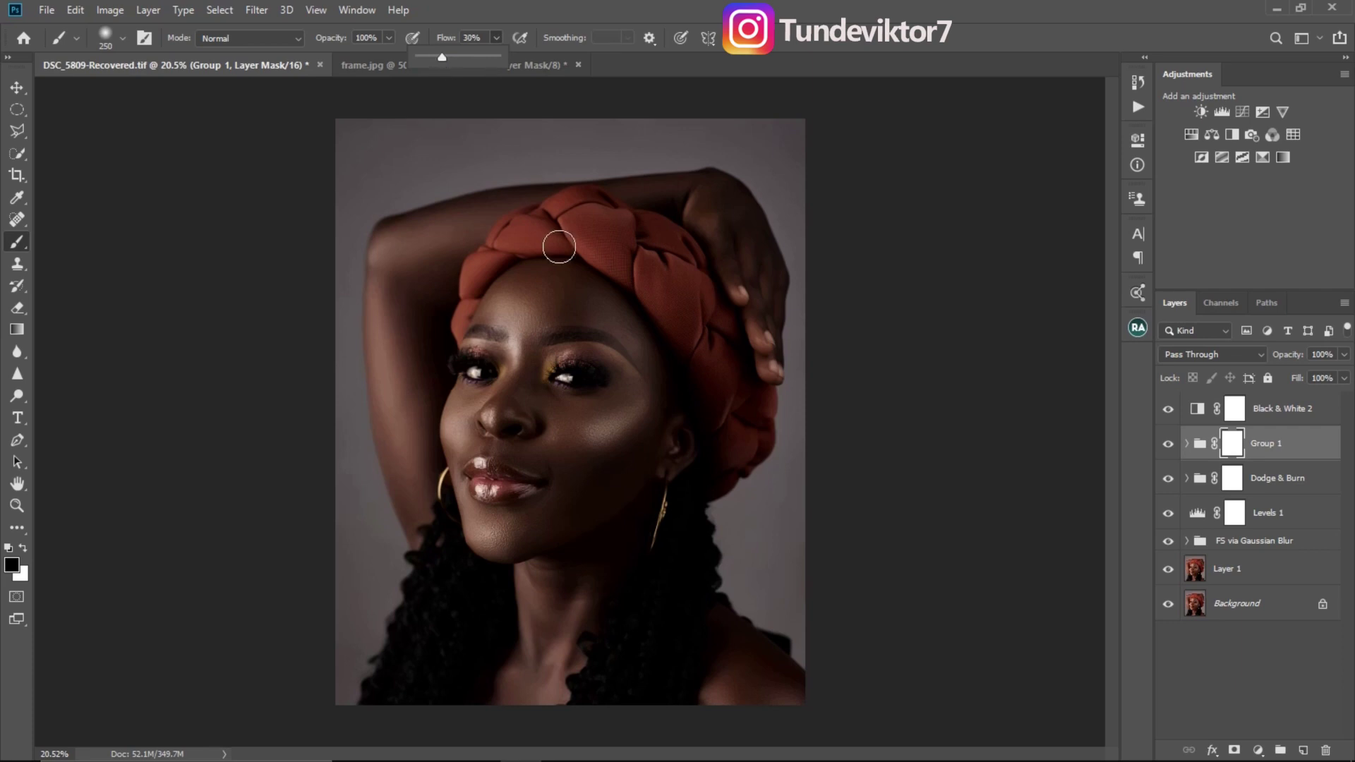
Step: Paint black over the lips on the Group 1 mask with a 125 px brush to restore their original colour
key(z)
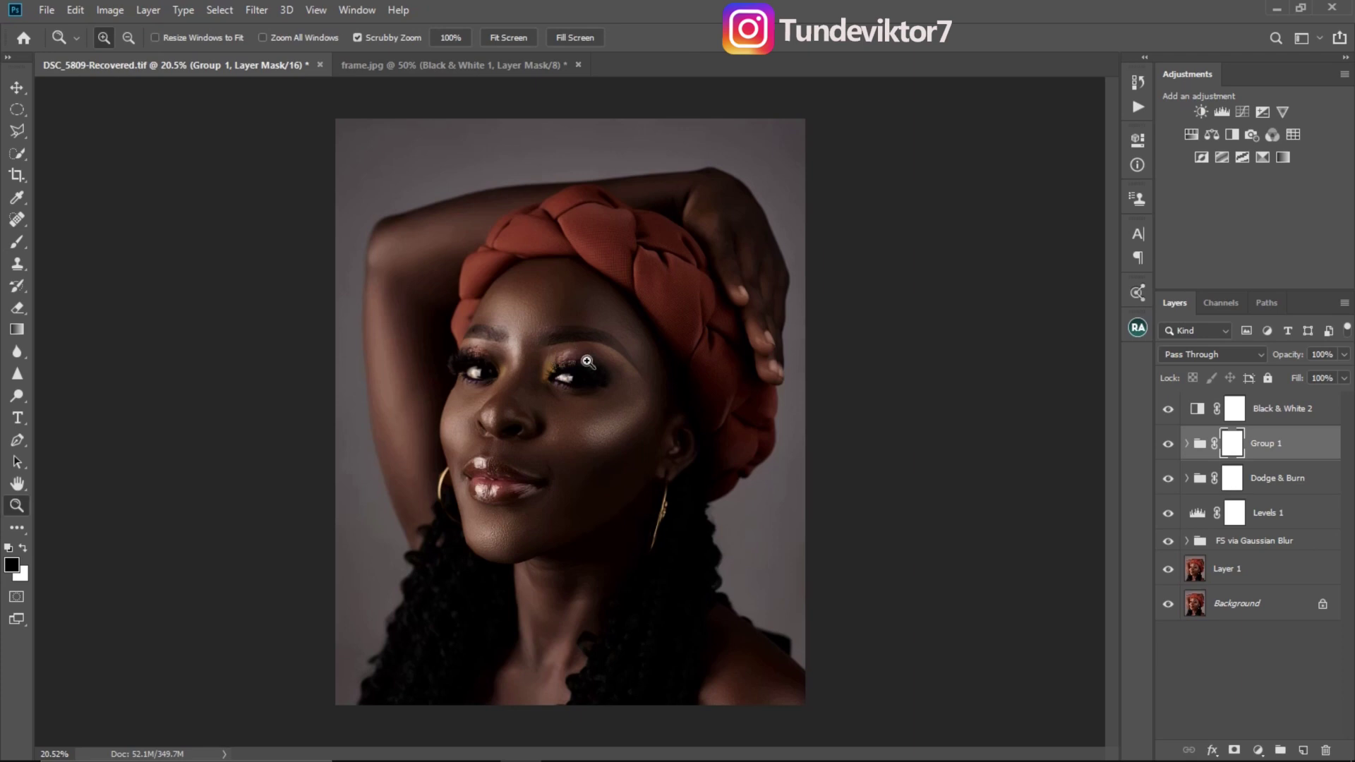
drag(511, 488, 586, 508)
key(b)
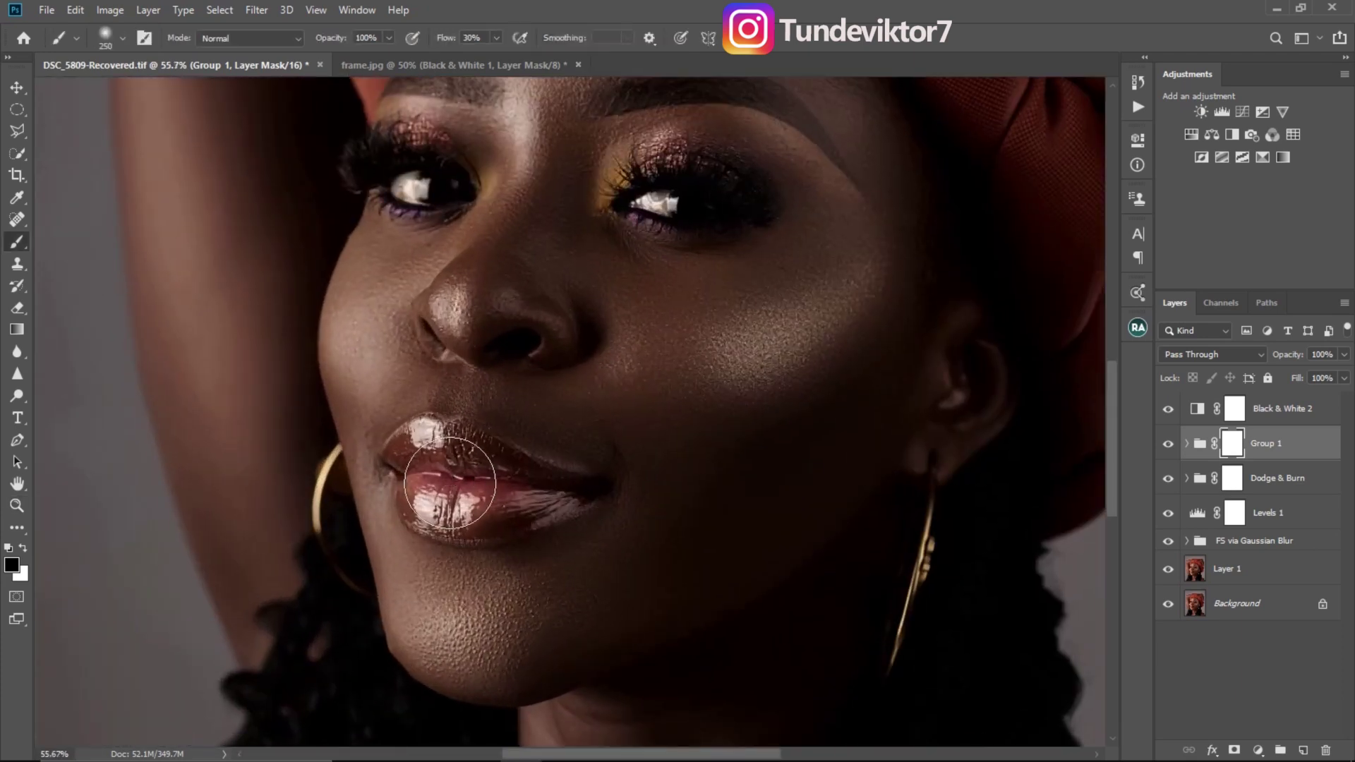
key(bracketleft)
key(bracketleft)
key(bracketleft)
key(bracketleft)
key(bracketleft)
key(bracketleft)
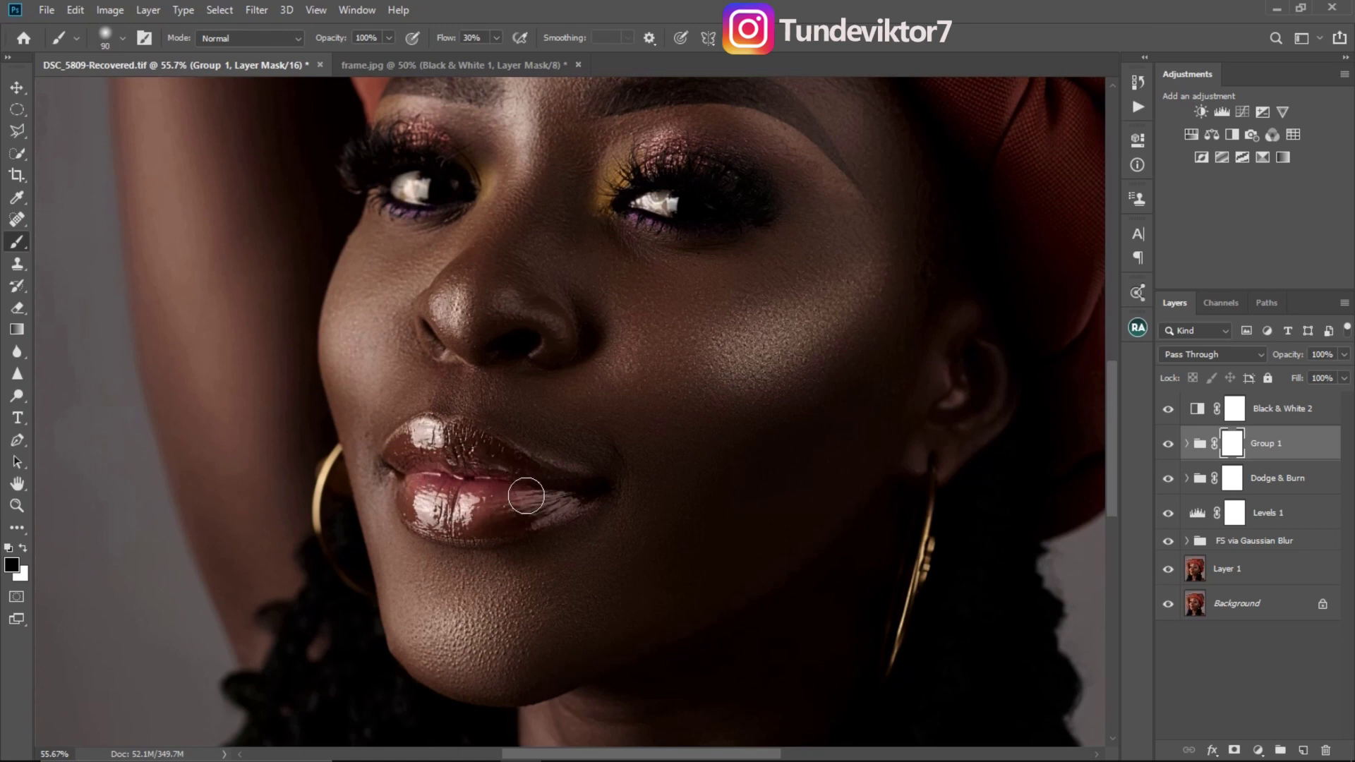
key(bracketright)
key(bracketright)
key(bracketright)
key(bracketleft)
key(bracketleft)
key(bracketleft)
key(bracketright)
key(bracketright)
key(bracketright)
key(bracketleft)
mouse_move(480, 485)
mouse_down()
mouse_move(424, 462)
mouse_move(419, 473)
mouse_move(432, 506)
mouse_move(468, 518)
mouse_move(521, 506)
mouse_move(511, 465)
mouse_move(439, 446)
mouse_move(412, 458)
mouse_move(415, 477)
mouse_move(458, 505)
mouse_move(496, 508)
mouse_move(556, 495)
mouse_move(569, 466)
mouse_up()
Step: Paint black over both eyes and their makeup on the Group 1 mask, and compare the close-up with and without the mask
mouse_move(677, 158)
mouse_down()
mouse_move(704, 174)
mouse_move(656, 165)
mouse_move(627, 182)
mouse_move(638, 213)
mouse_move(679, 213)
mouse_move(704, 191)
mouse_move(667, 165)
mouse_move(701, 162)
mouse_move(716, 173)
mouse_move(681, 155)
mouse_move(615, 183)
mouse_move(676, 219)
mouse_up()
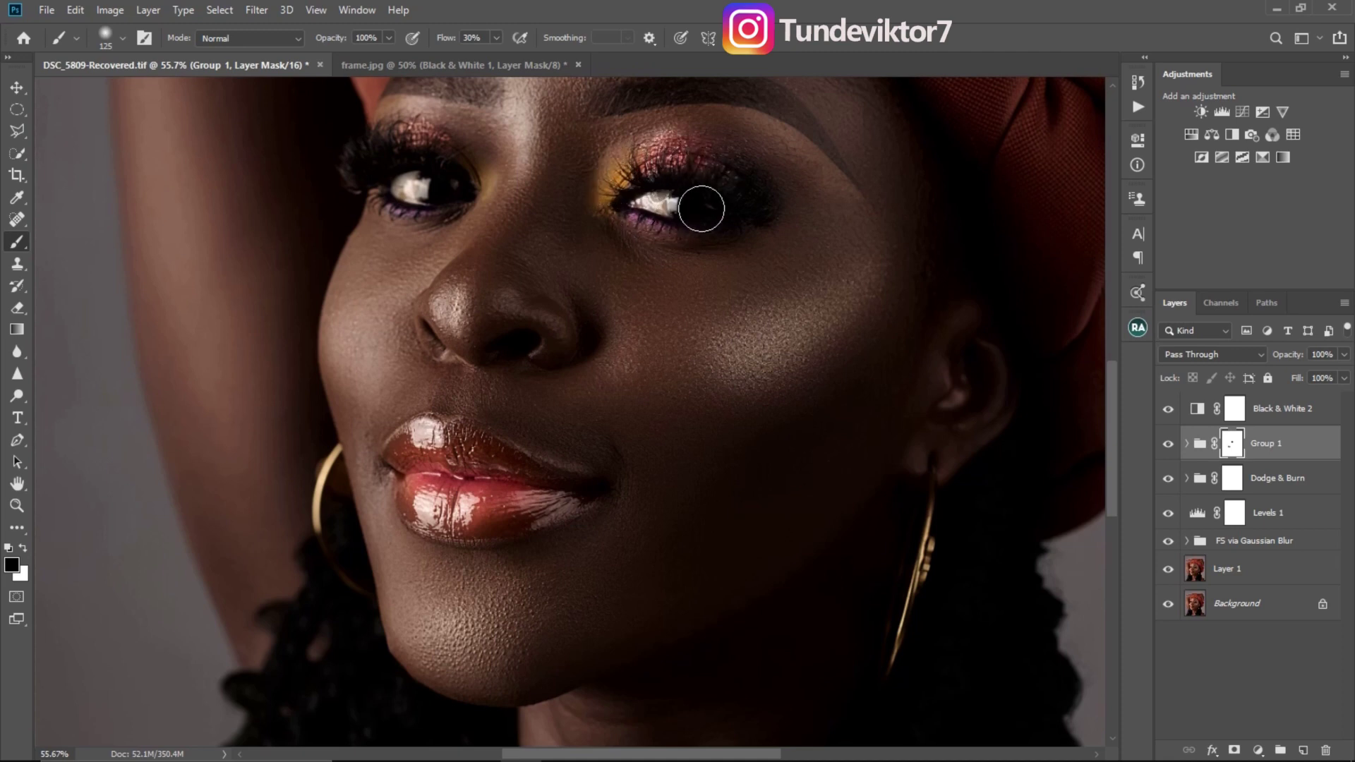
mouse_move(451, 158)
mouse_down()
mouse_move(411, 142)
mouse_move(452, 179)
mouse_move(417, 198)
mouse_move(420, 212)
mouse_up()
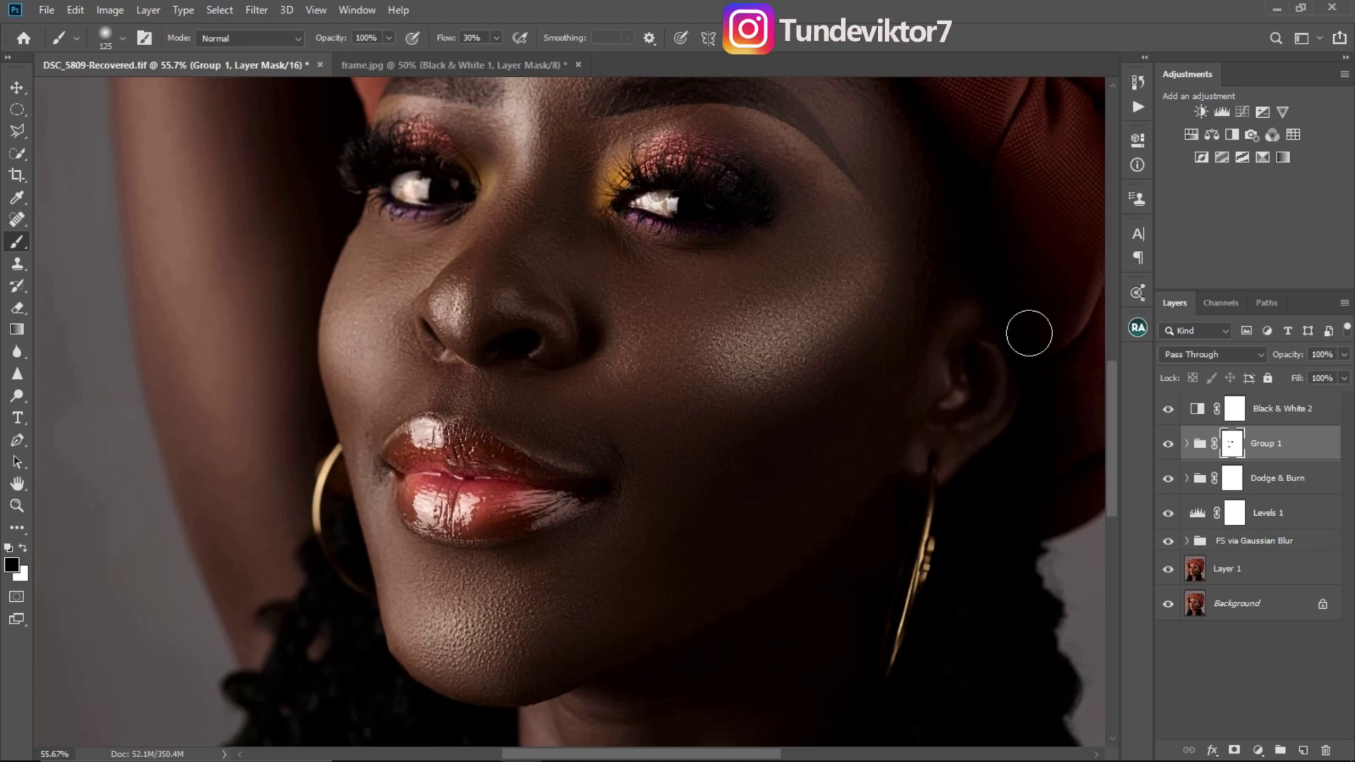
shift+click(1235, 445)
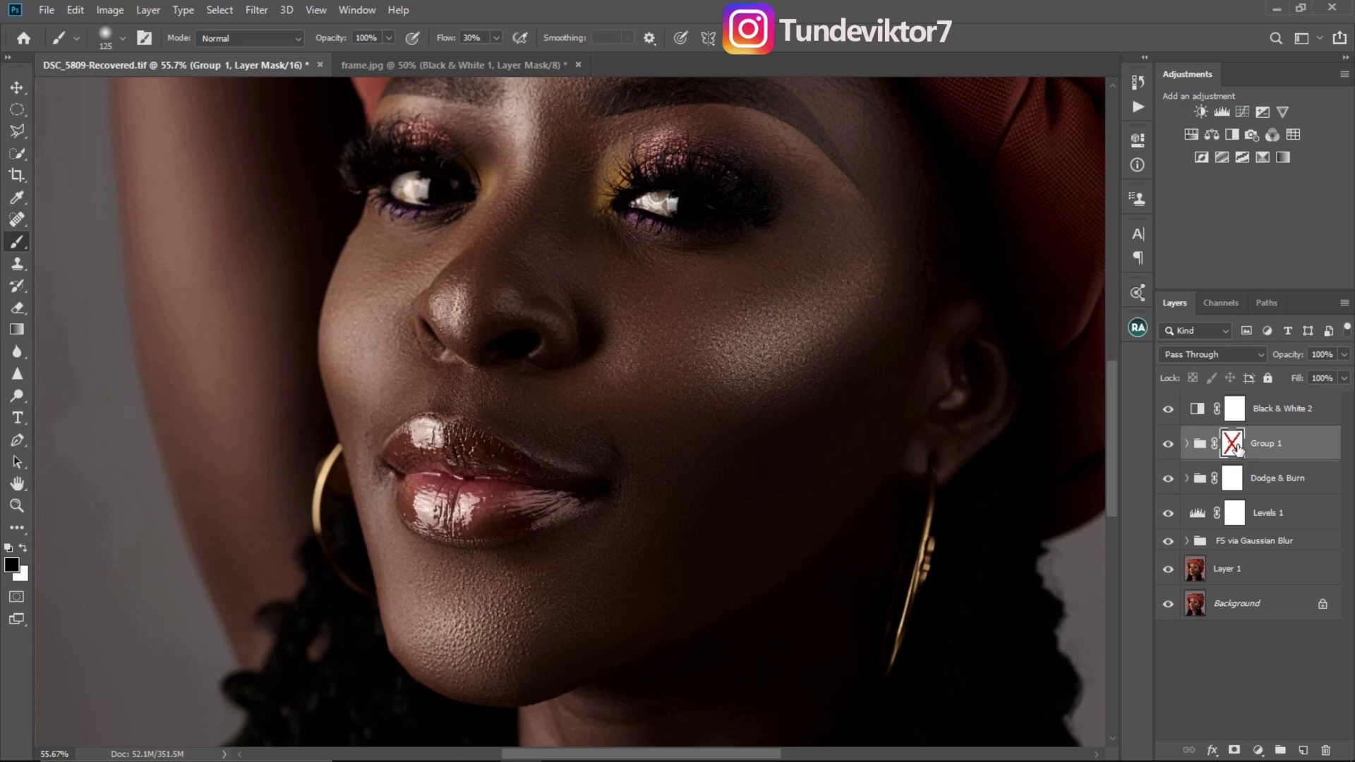
shift+click(1235, 445)
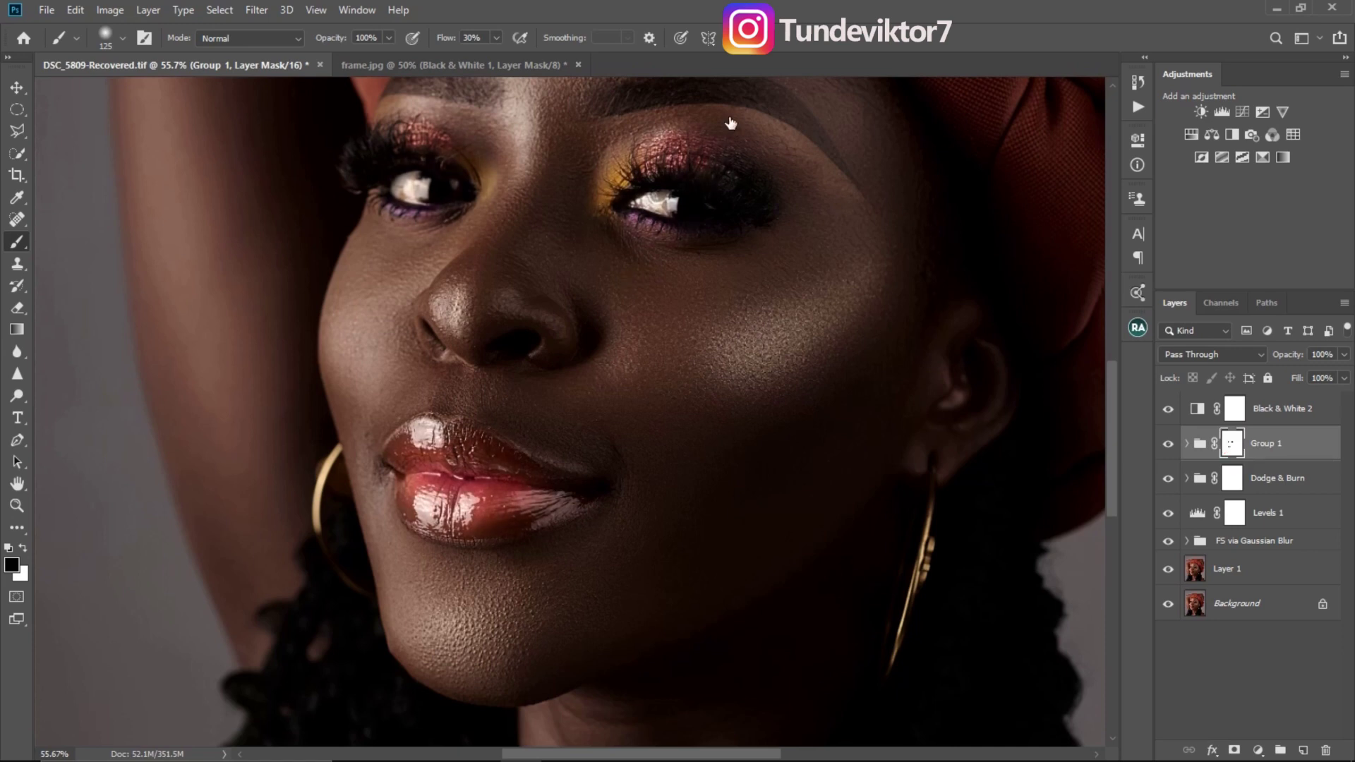
Step: Examine the lips and eye makeup in the whole portrait with the Group 1 mask disabled and enabled
key(z)
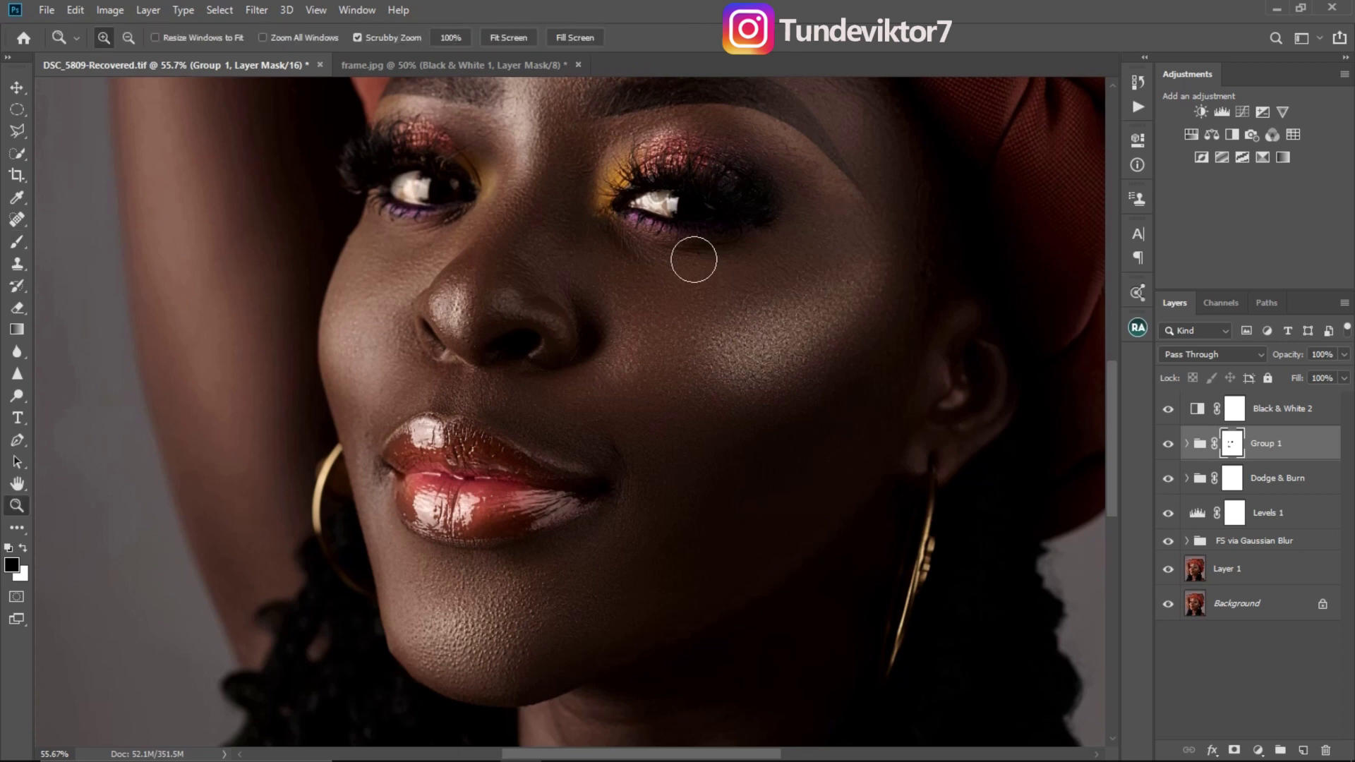
key(b)
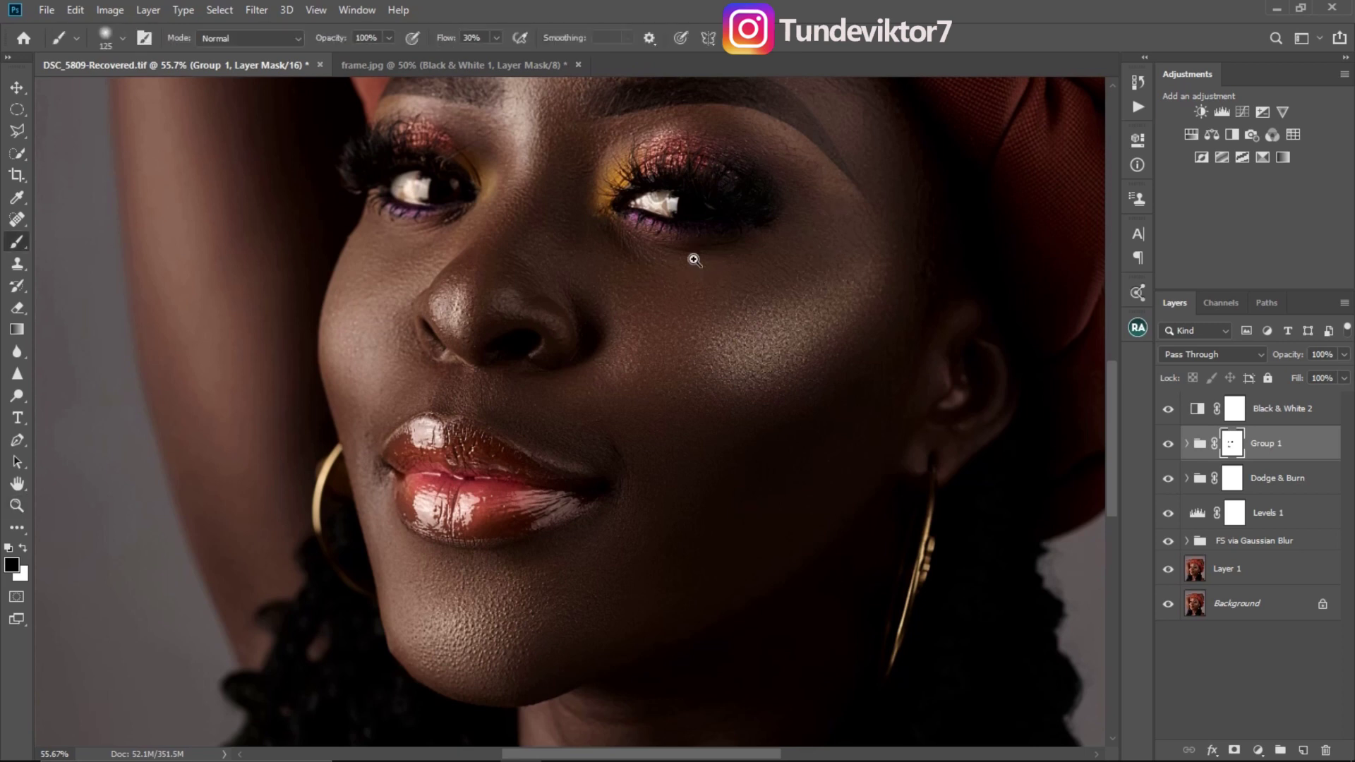
key(z)
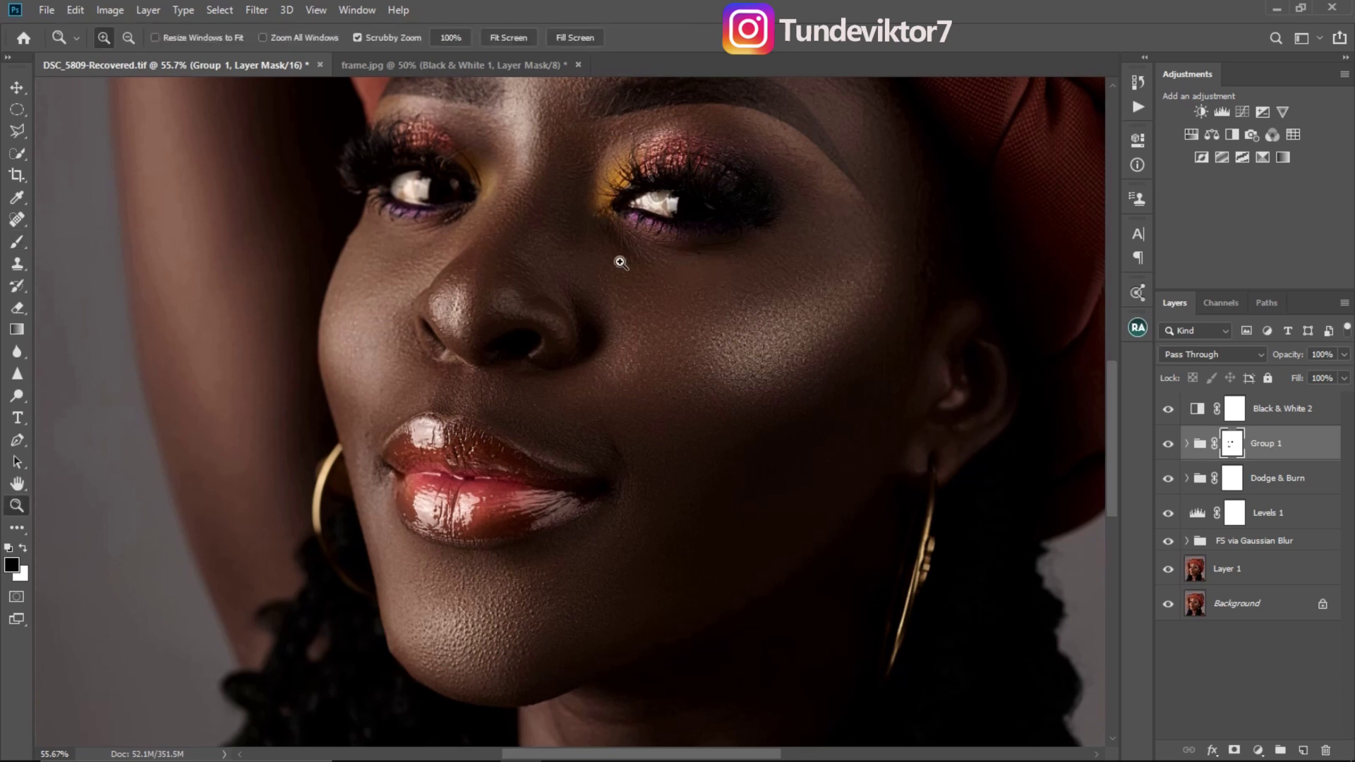
drag(620, 263, 564, 288)
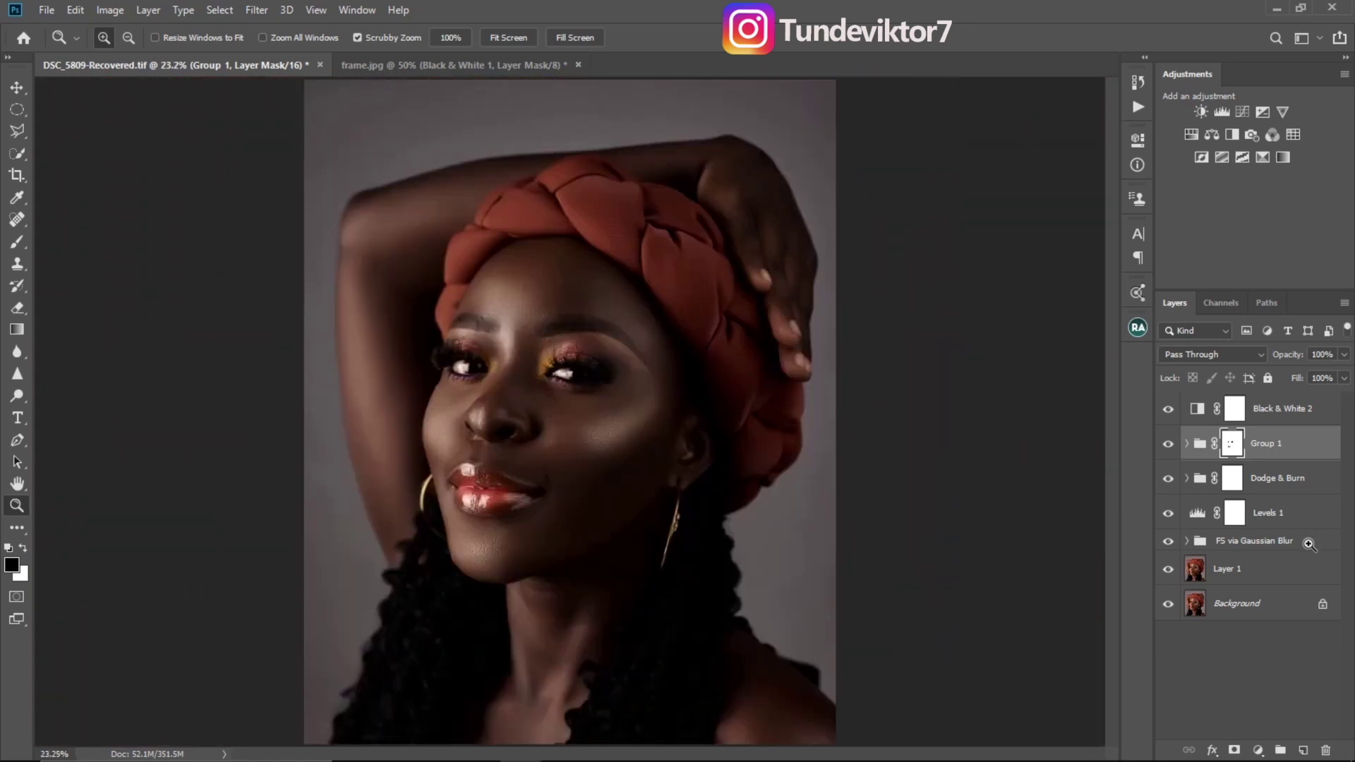
shift+click(1232, 445)
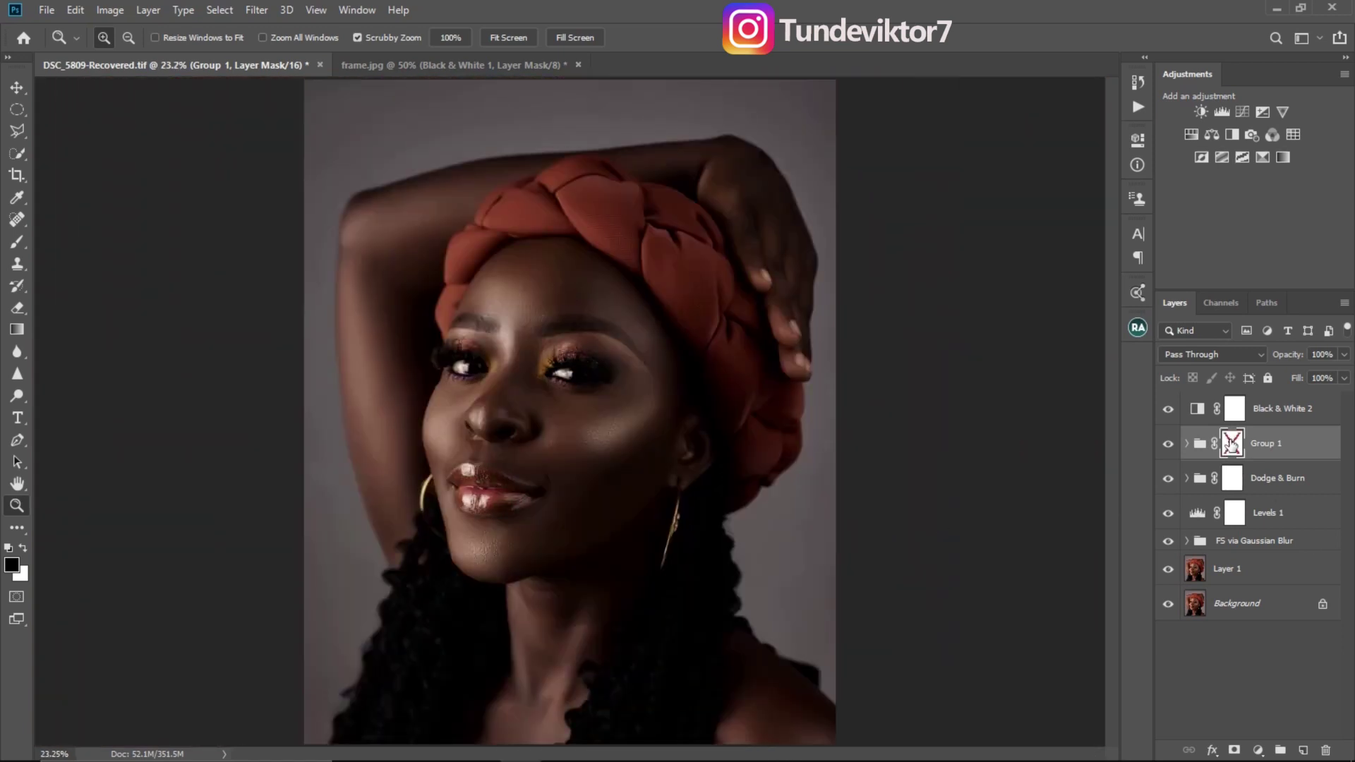
shift+click(1231, 445)
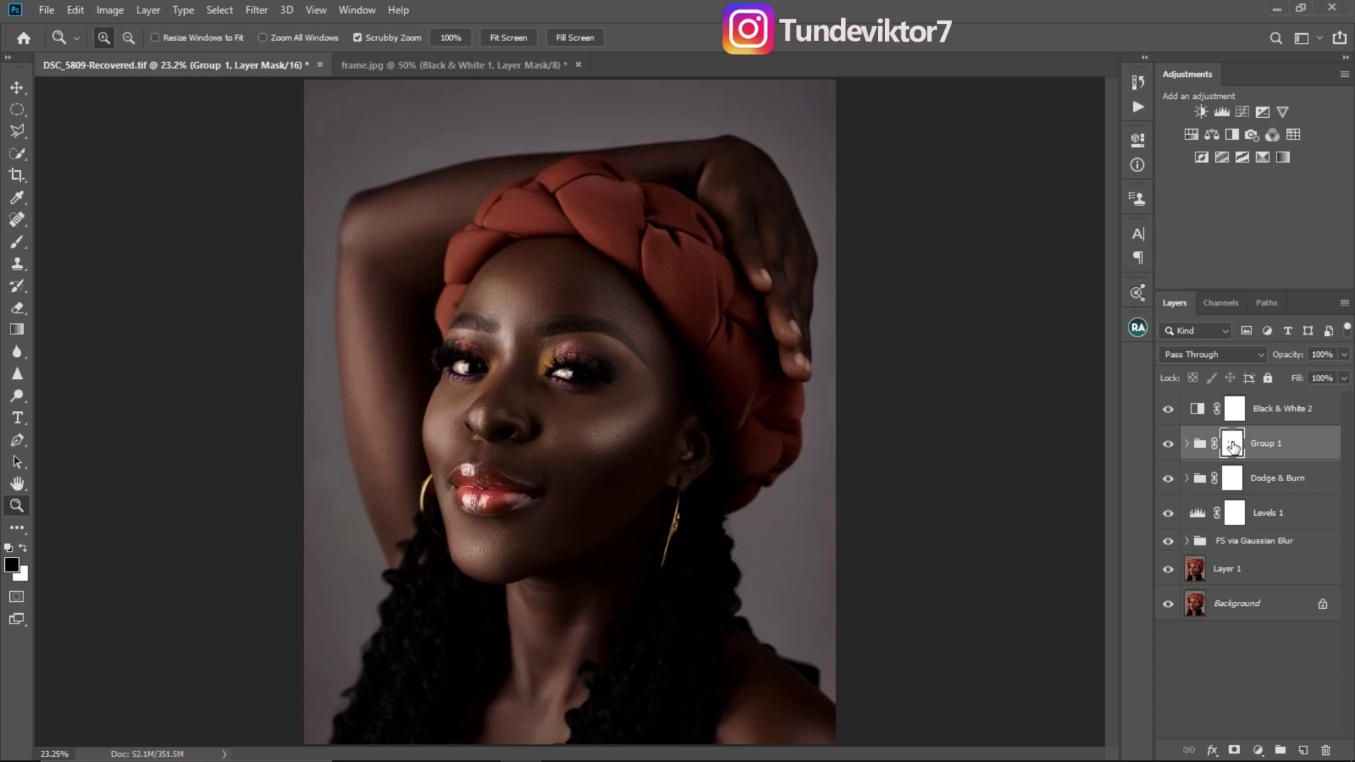
key(b)
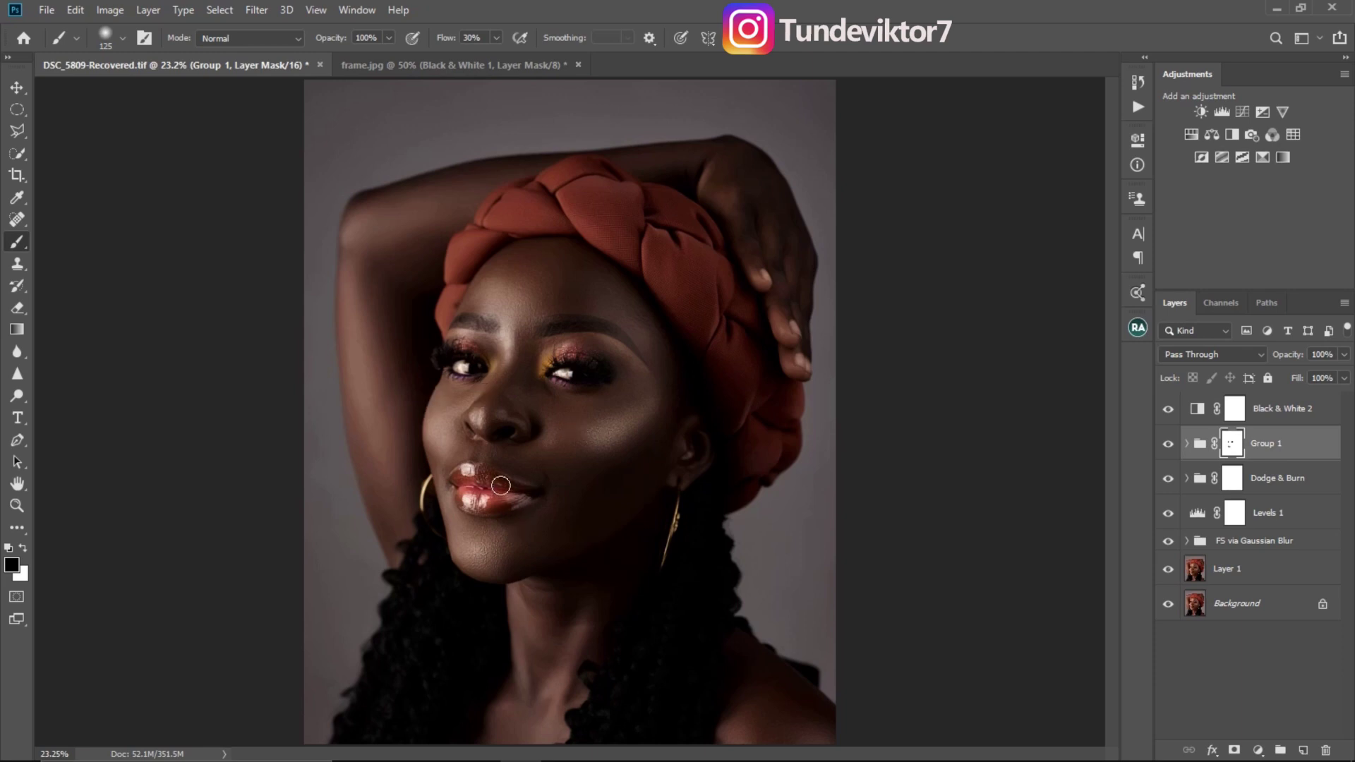
key(z)
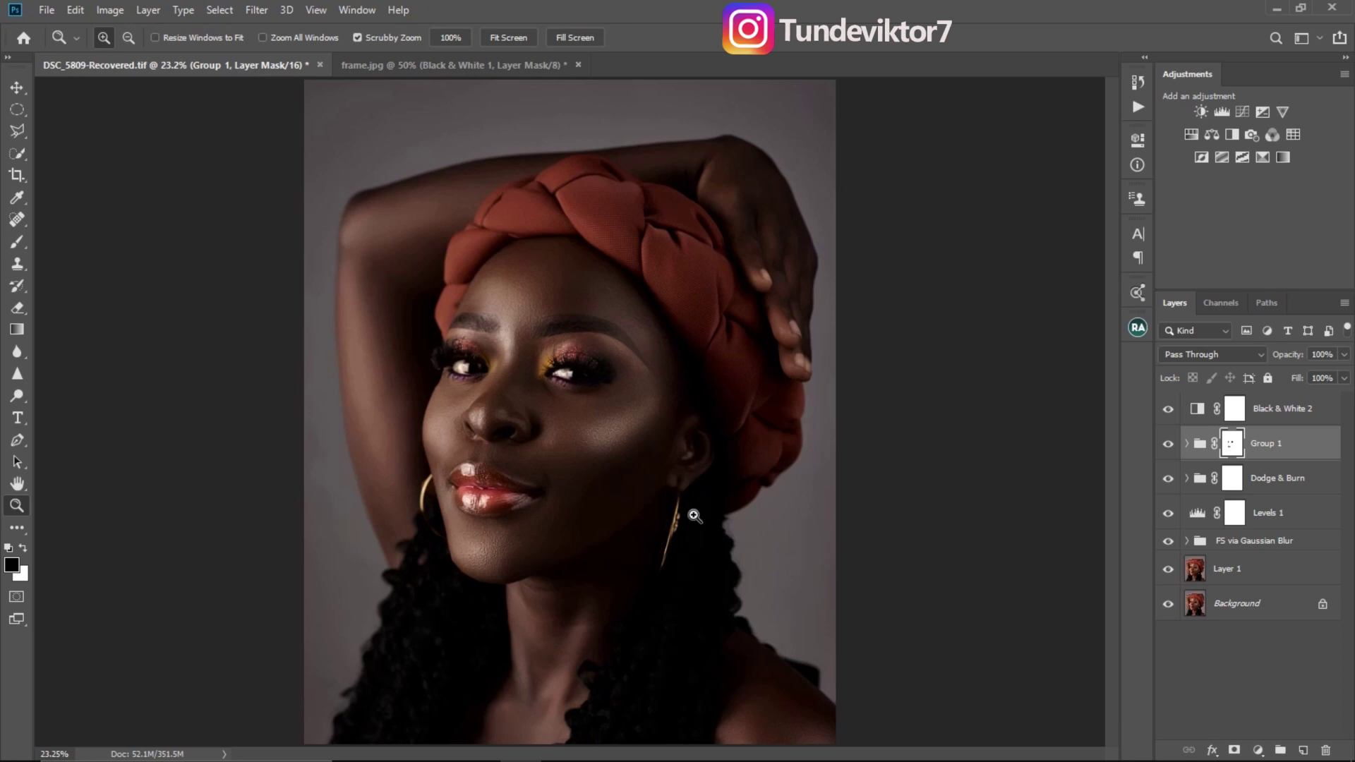
Step: Add a Levels adjustment above Black & White 2 with the output black level at 8, and invert its mask to black
key(alt+bracketright)
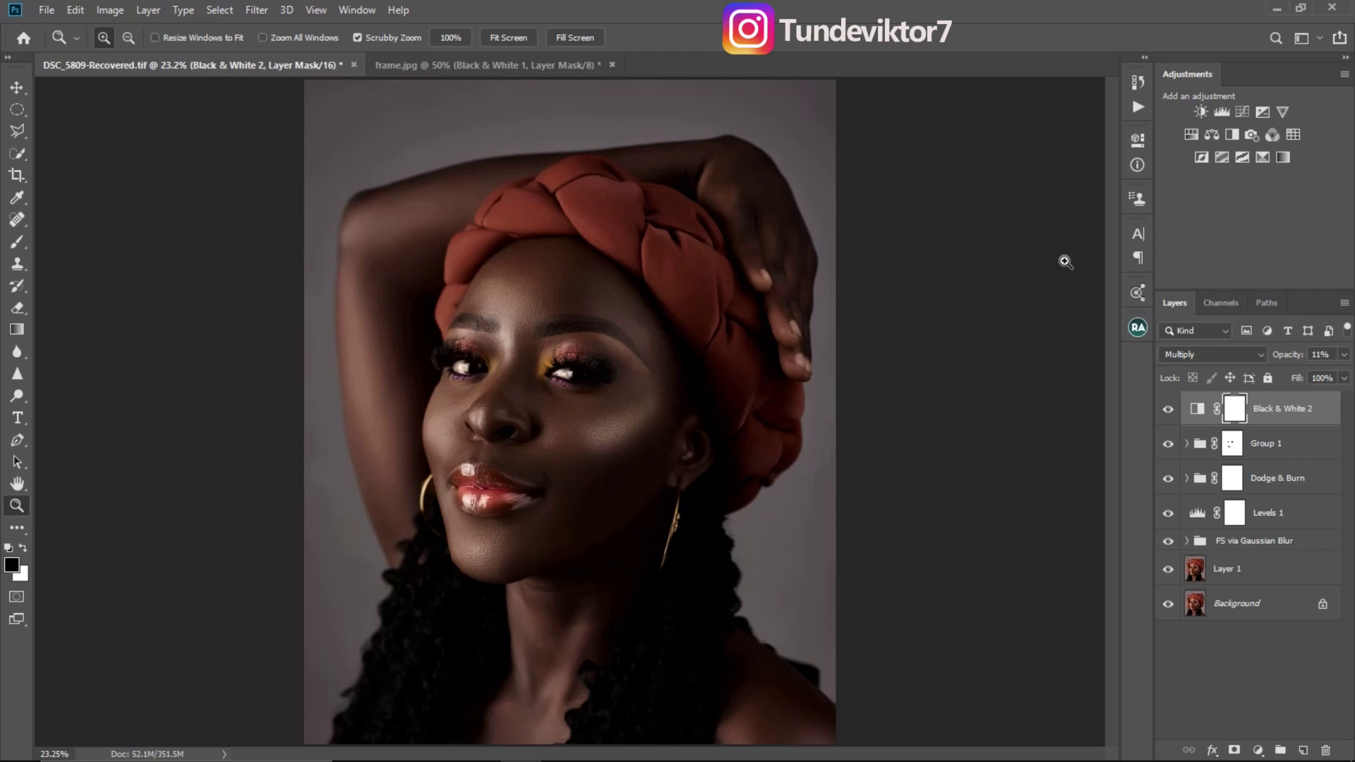
click(1222, 110)
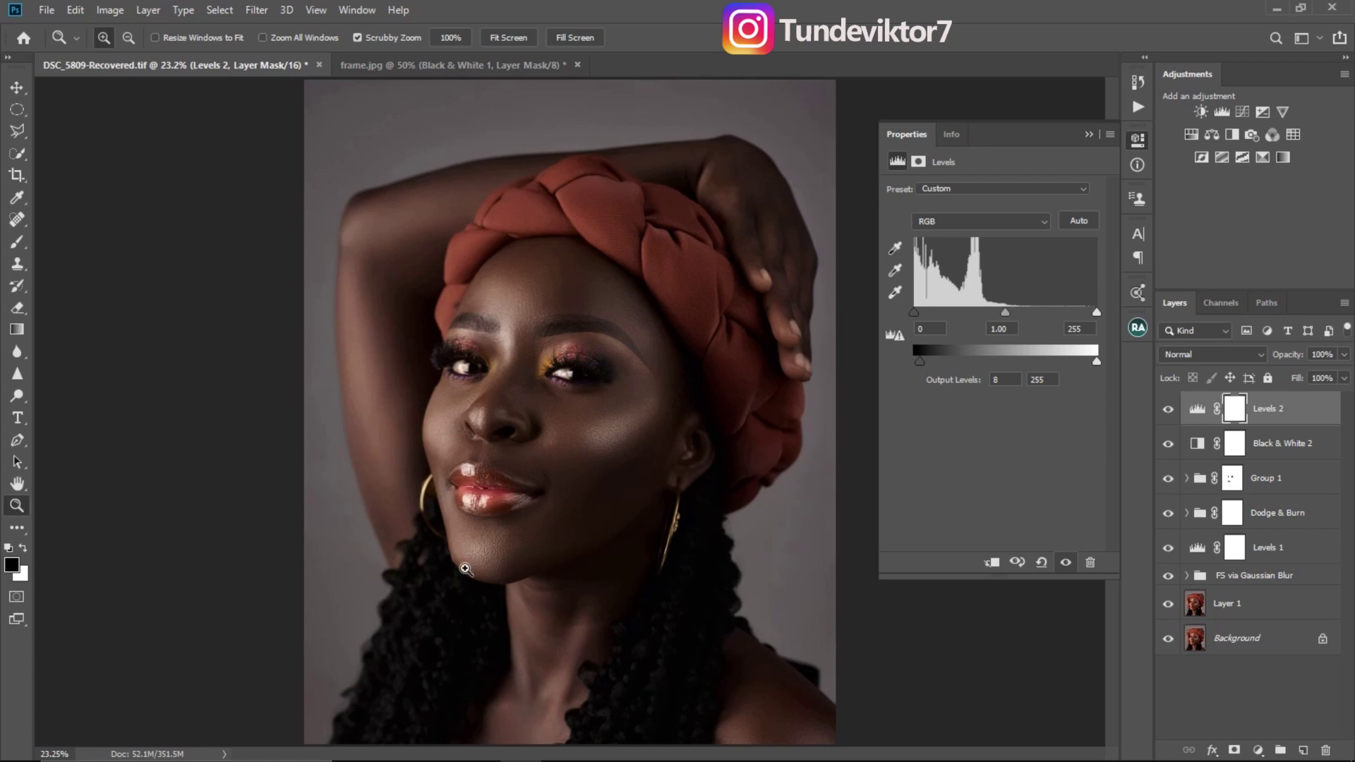
key(b)
key(ctrl+i)
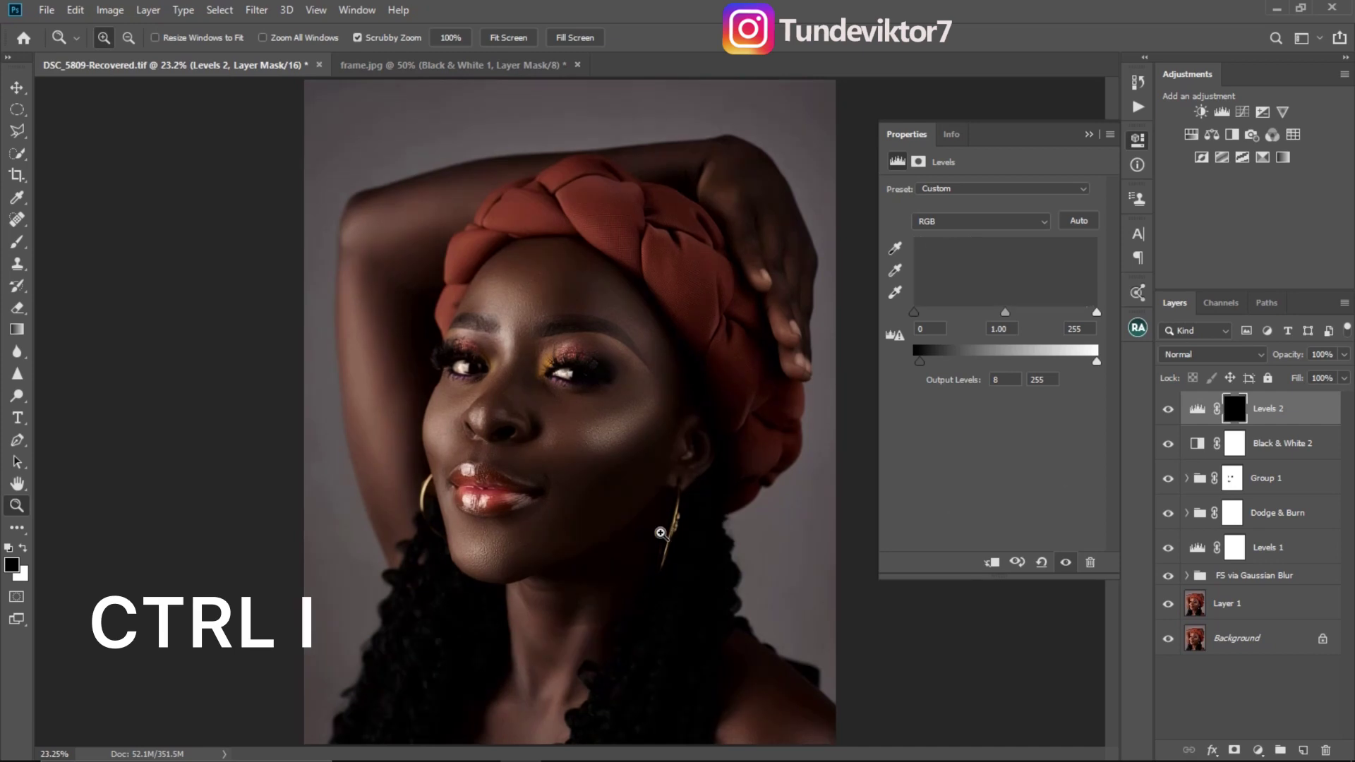
Step: Target the Levels 2 mask with the Brush tool and make white the foreground colour
key(b)
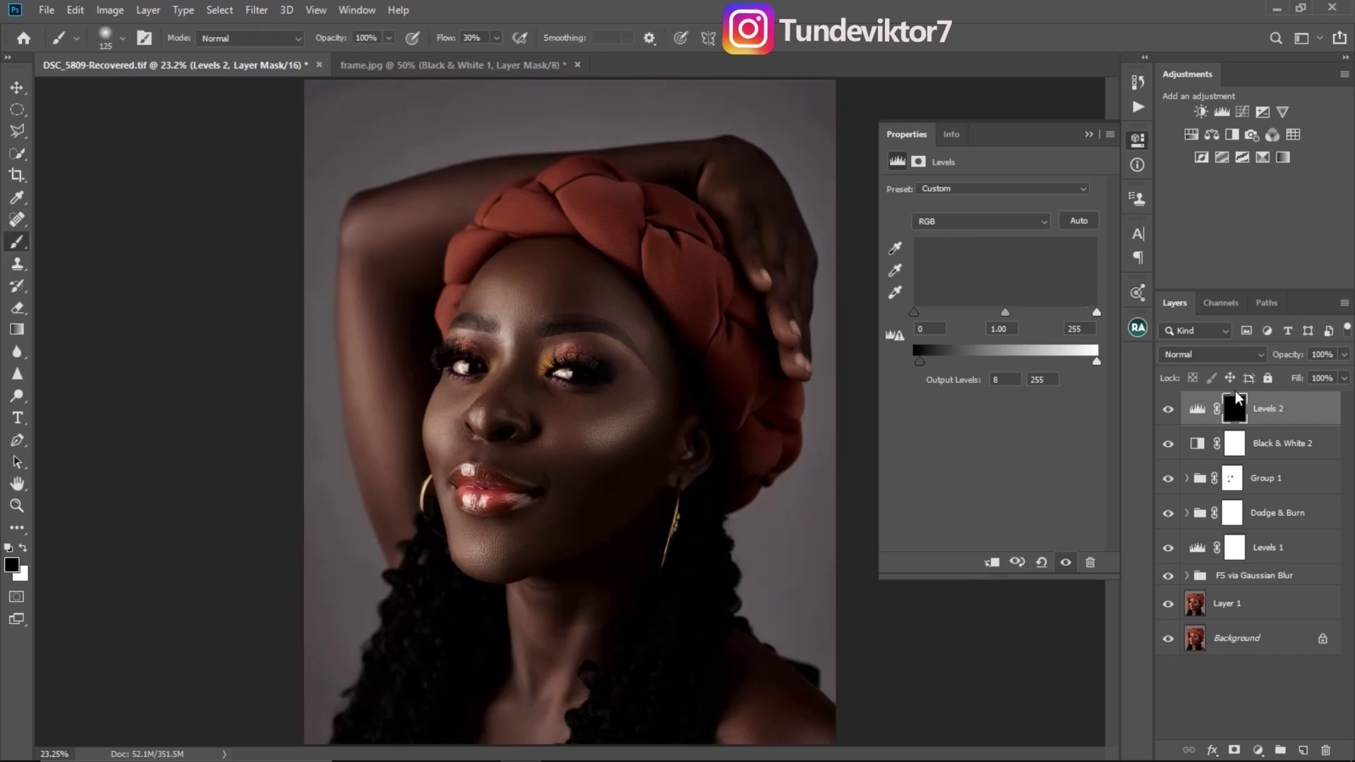
click(1237, 417)
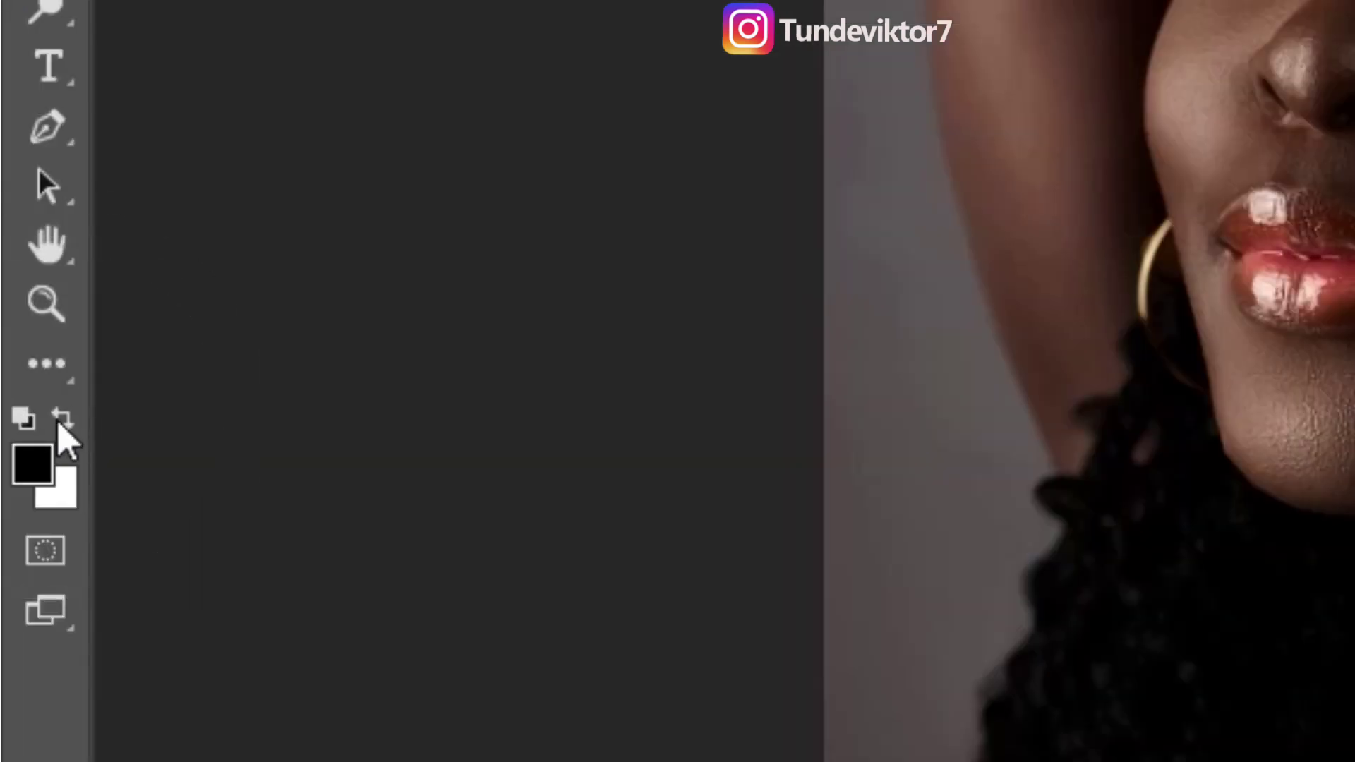
click(22, 550)
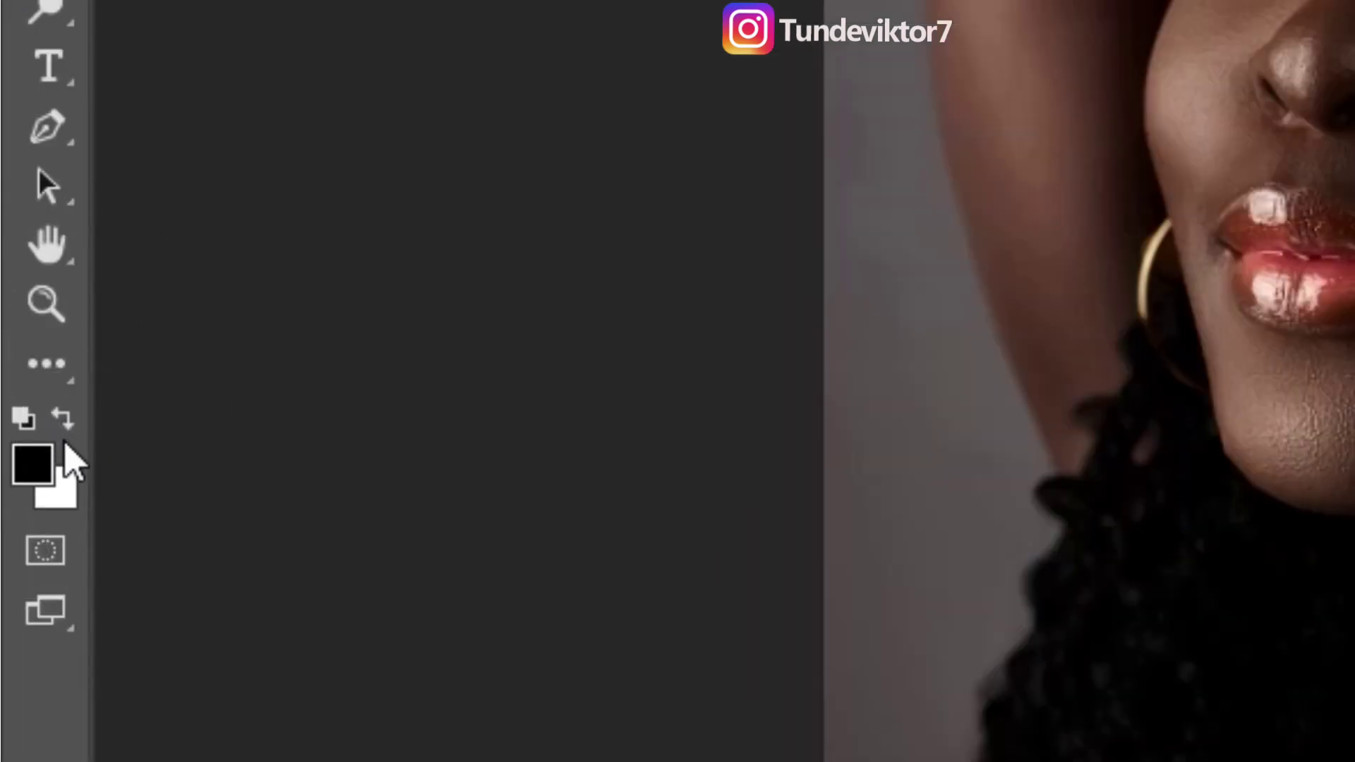
click(64, 424)
click(64, 424)
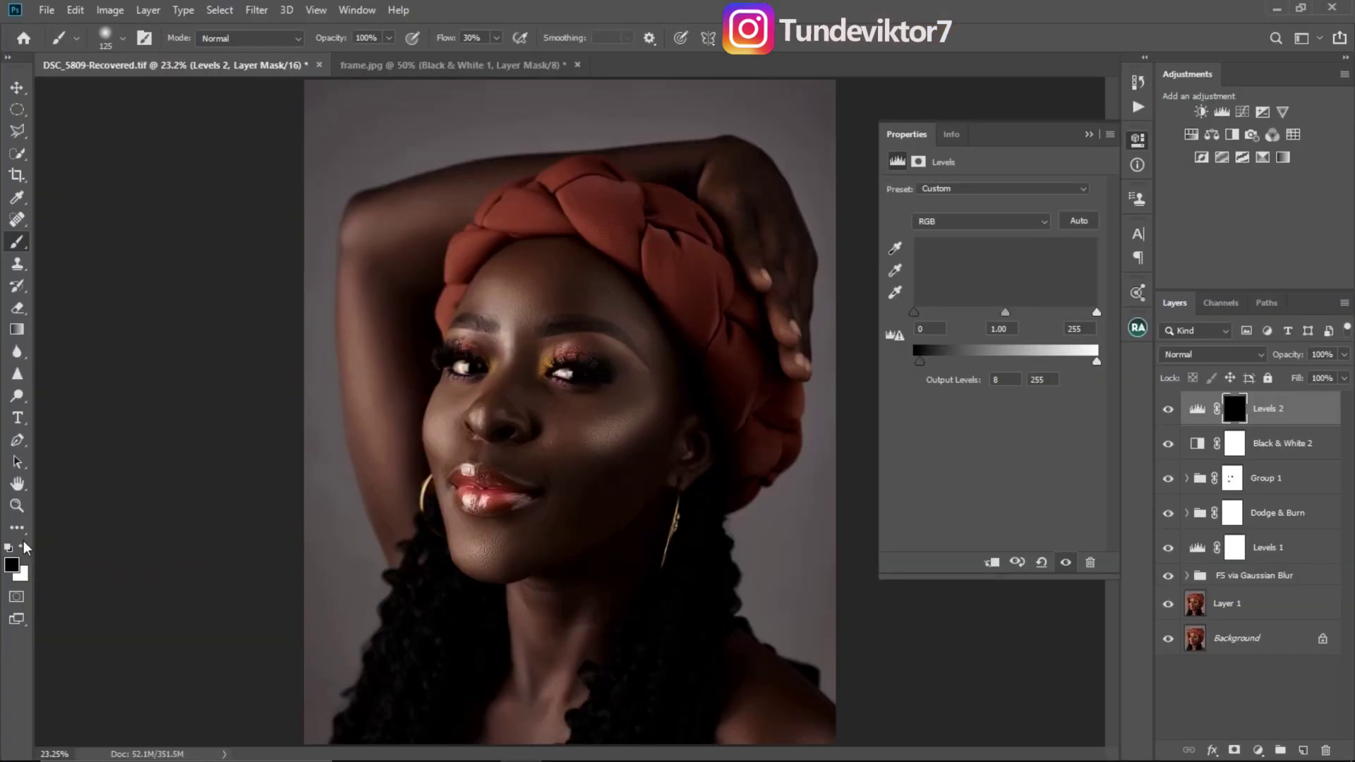
click(23, 549)
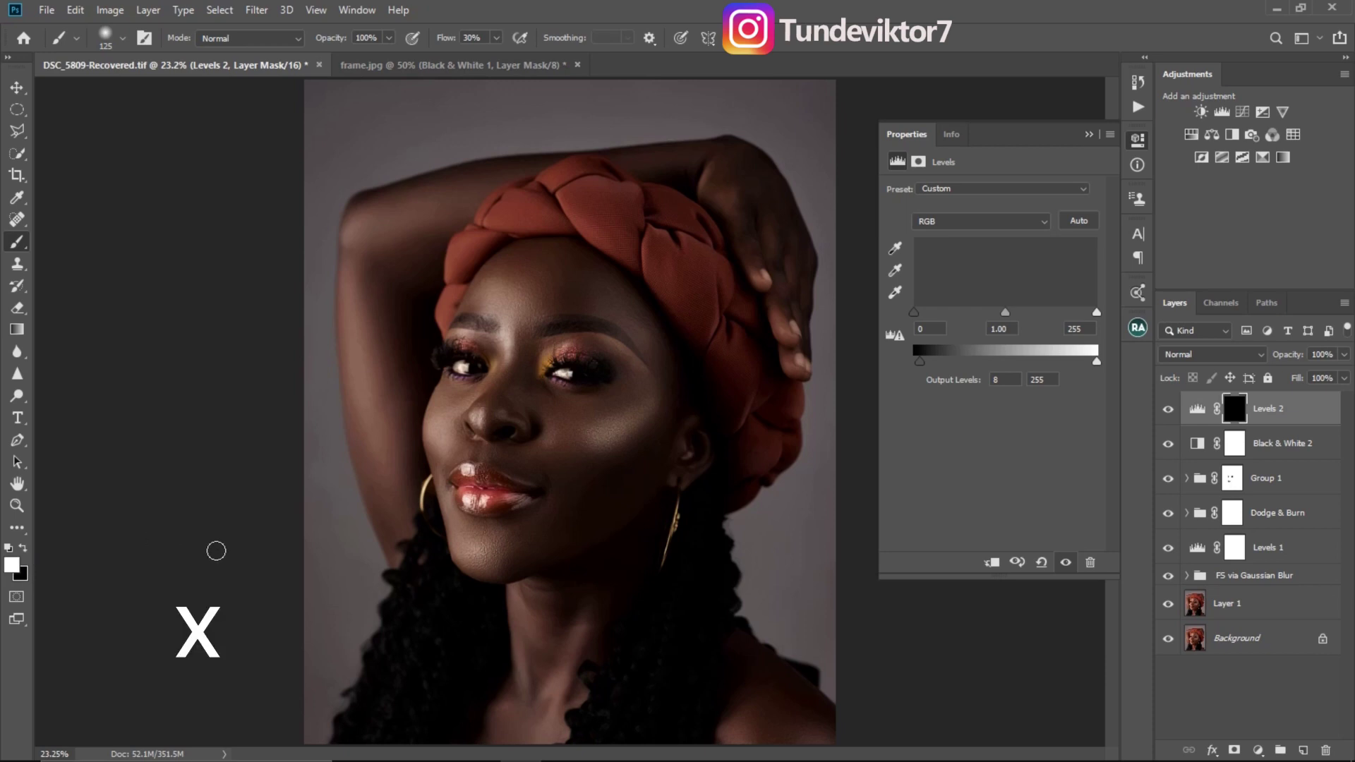
key(x)
key(x)
key(x)
key(x)
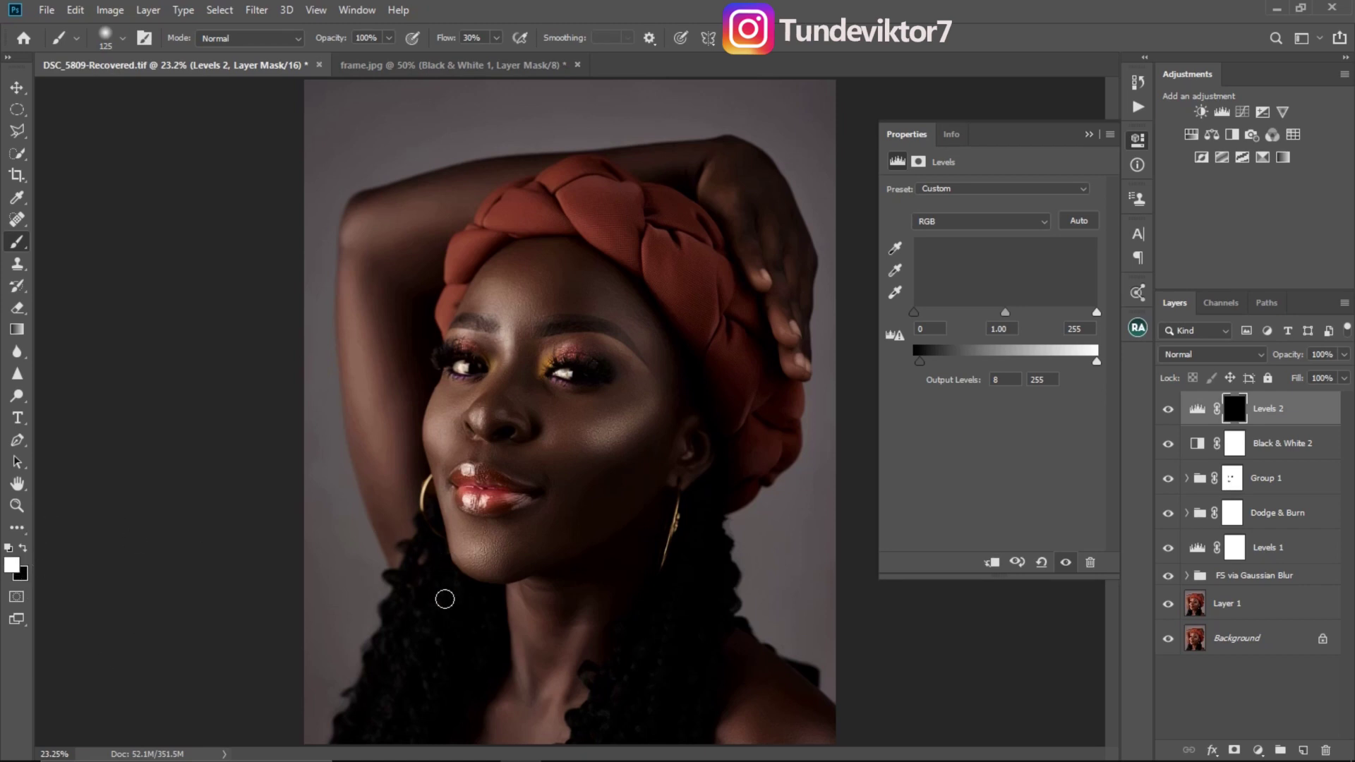
Step: Enlarge the brush to 500 px and raise its flow to 82%
key(bracketright)
key(bracketright)
key(bracketright)
key(bracketright)
key(bracketright)
key(bracketright)
key(bracketright)
click(497, 38)
drag(503, 60, 536, 62)
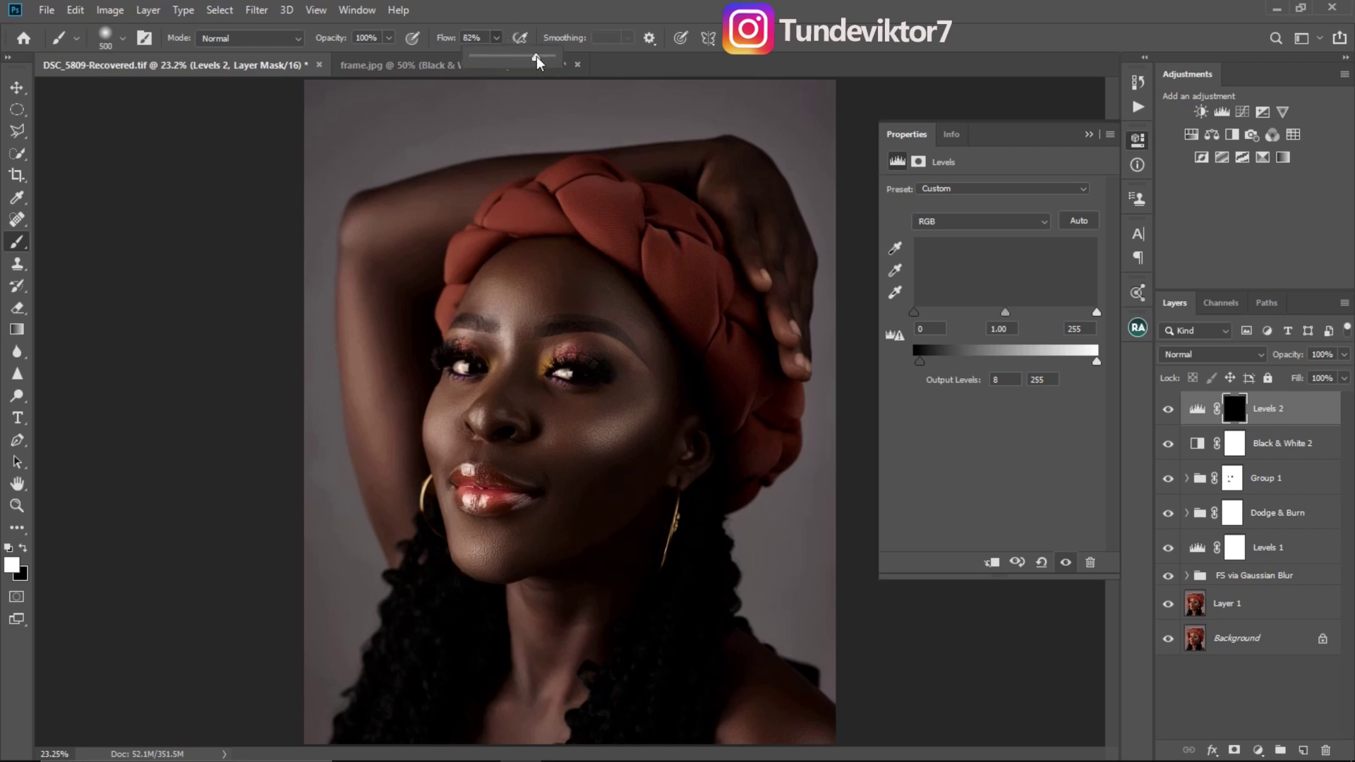
Step: Paint white over the dark hair on both sides of the neck on the Levels 2 mask, and compare with the layer hidden
click(430, 603)
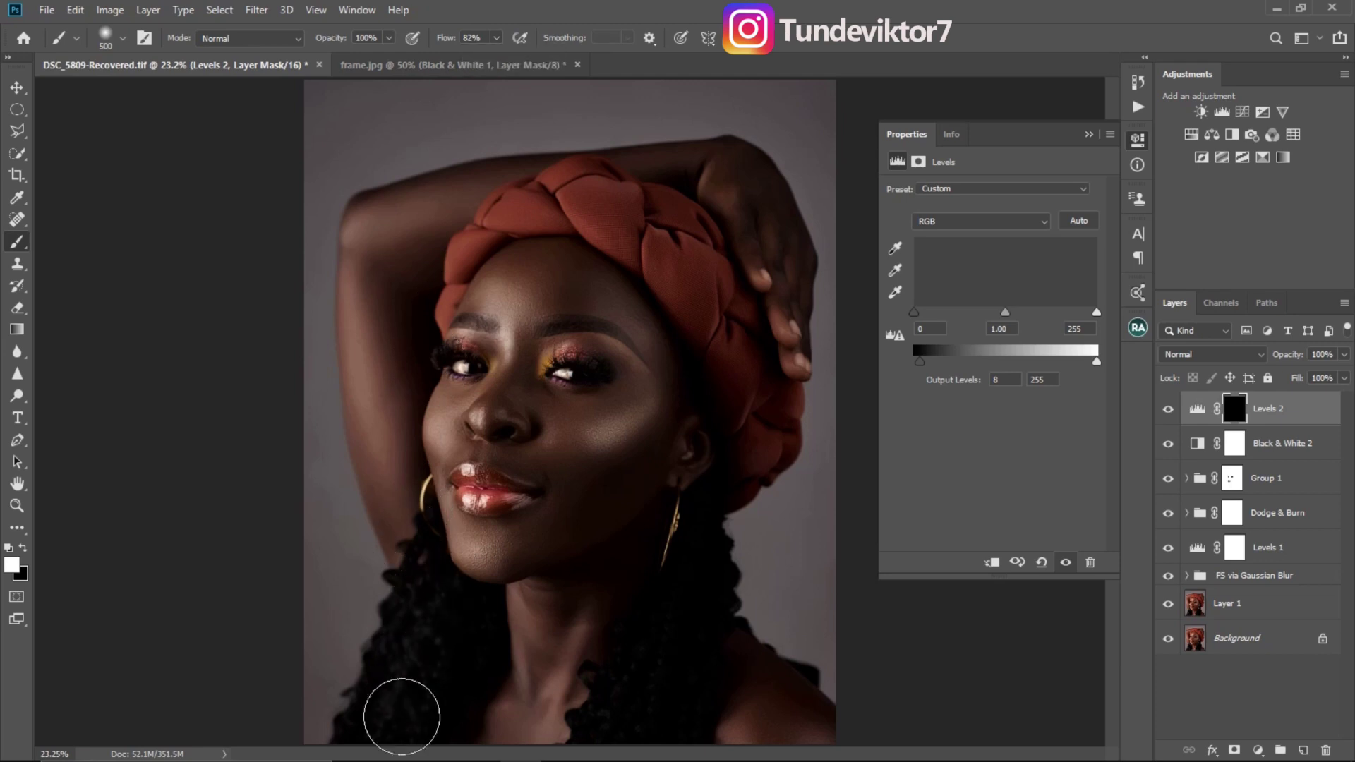
mouse_move(419, 689)
mouse_down()
mouse_move(463, 630)
mouse_move(373, 742)
mouse_move(422, 582)
mouse_move(427, 605)
mouse_move(460, 615)
mouse_move(452, 651)
mouse_move(384, 757)
mouse_move(608, 696)
mouse_move(663, 641)
mouse_move(710, 536)
mouse_move(681, 664)
mouse_move(617, 744)
mouse_move(724, 516)
mouse_move(658, 724)
mouse_move(676, 667)
mouse_move(653, 694)
mouse_move(653, 655)
mouse_move(714, 519)
mouse_move(454, 637)
mouse_up()
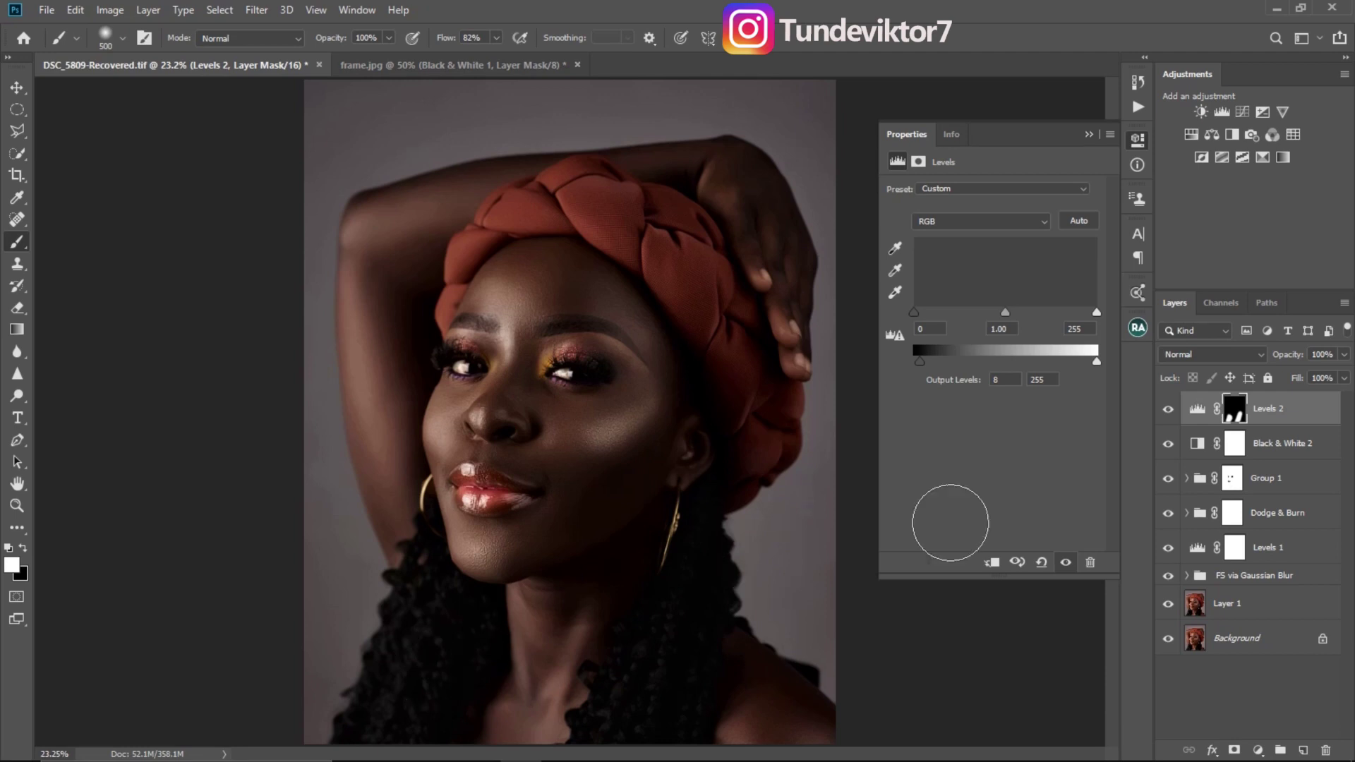
click(1168, 412)
click(1168, 412)
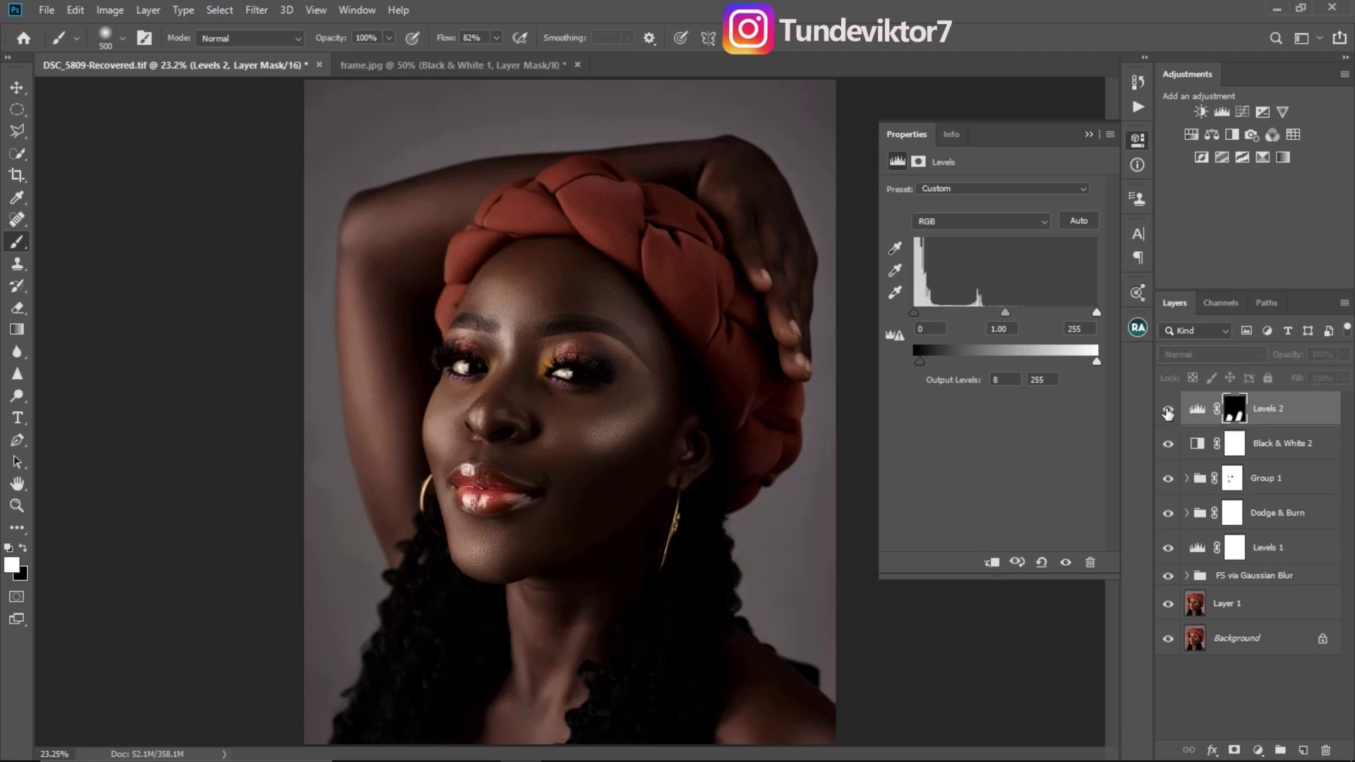
click(1168, 412)
click(1168, 412)
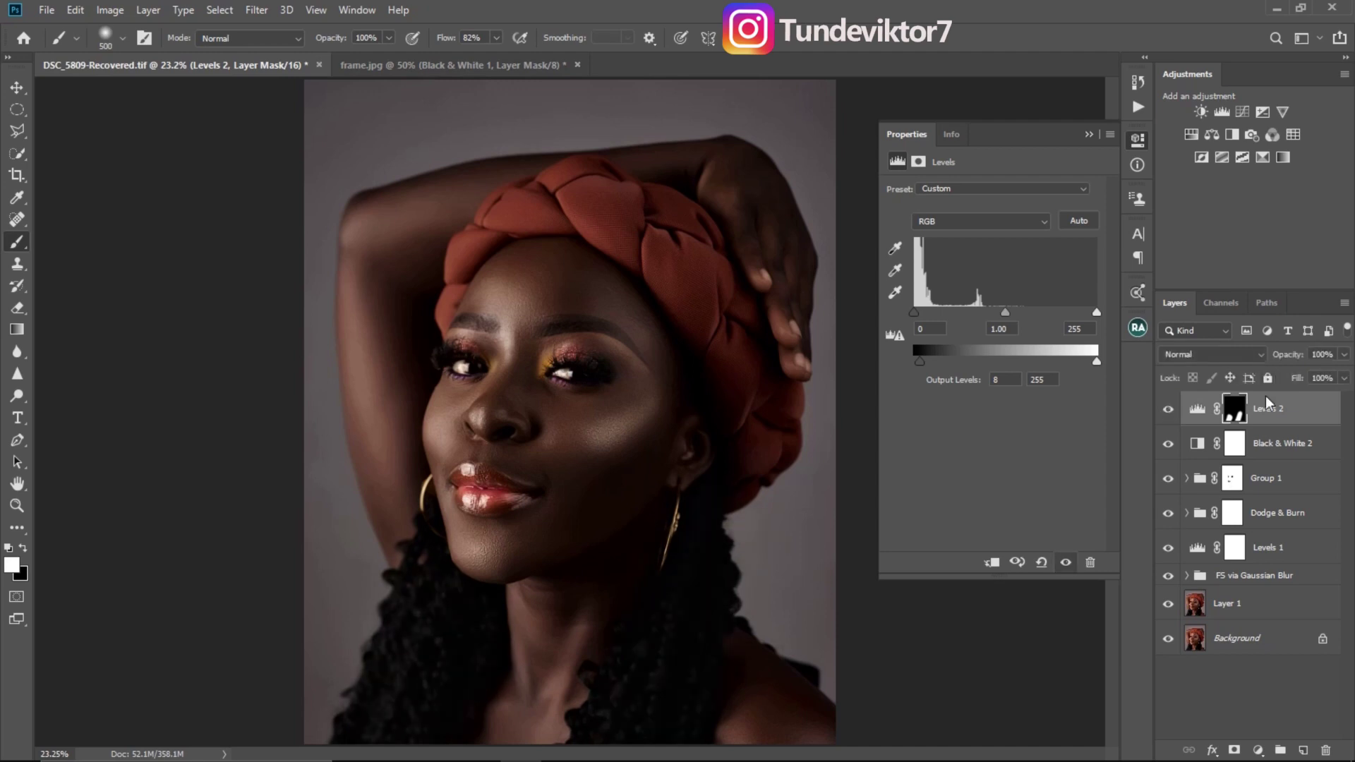
Step: Reduce the Levels 2 layer's opacity to 66% and compare the hair with the layer hidden and shown
click(1343, 356)
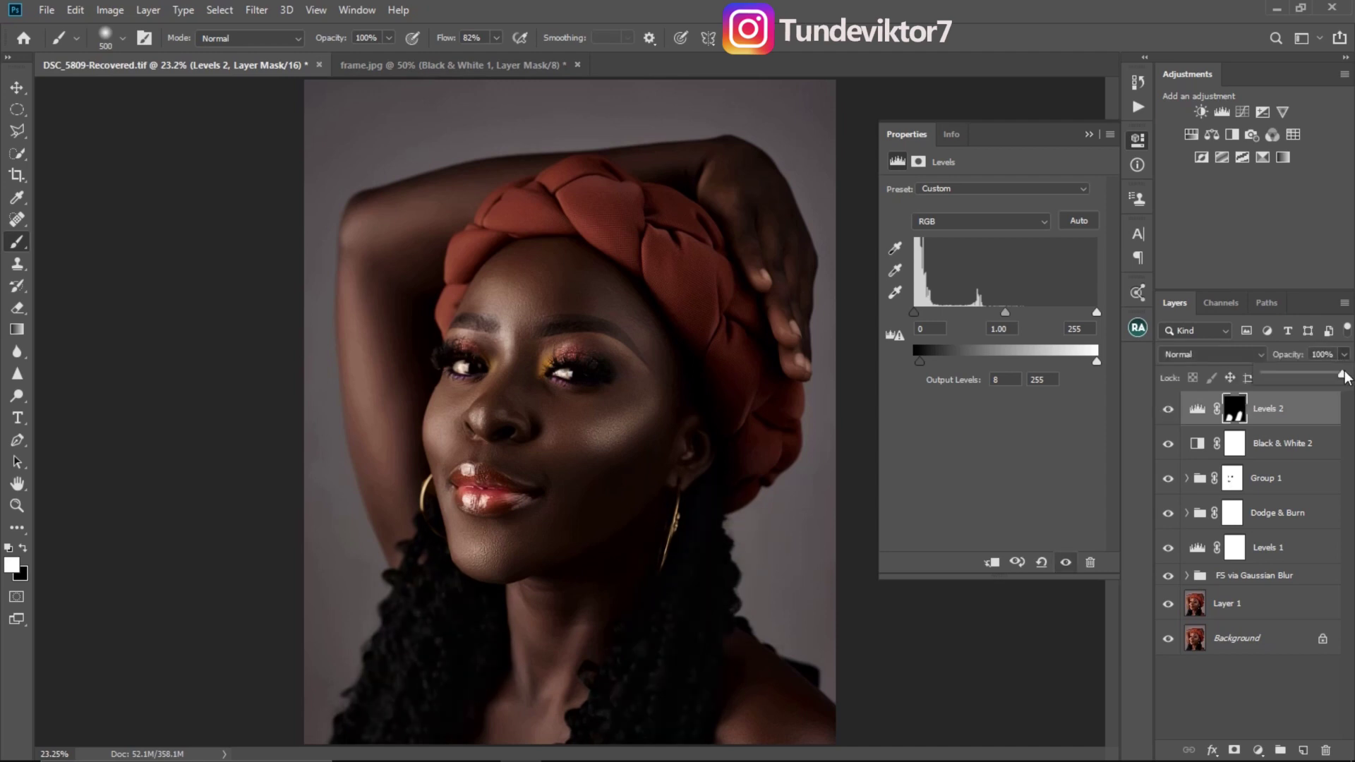
click(1341, 379)
click(1343, 357)
drag(1342, 383, 1316, 383)
click(1170, 411)
click(1170, 410)
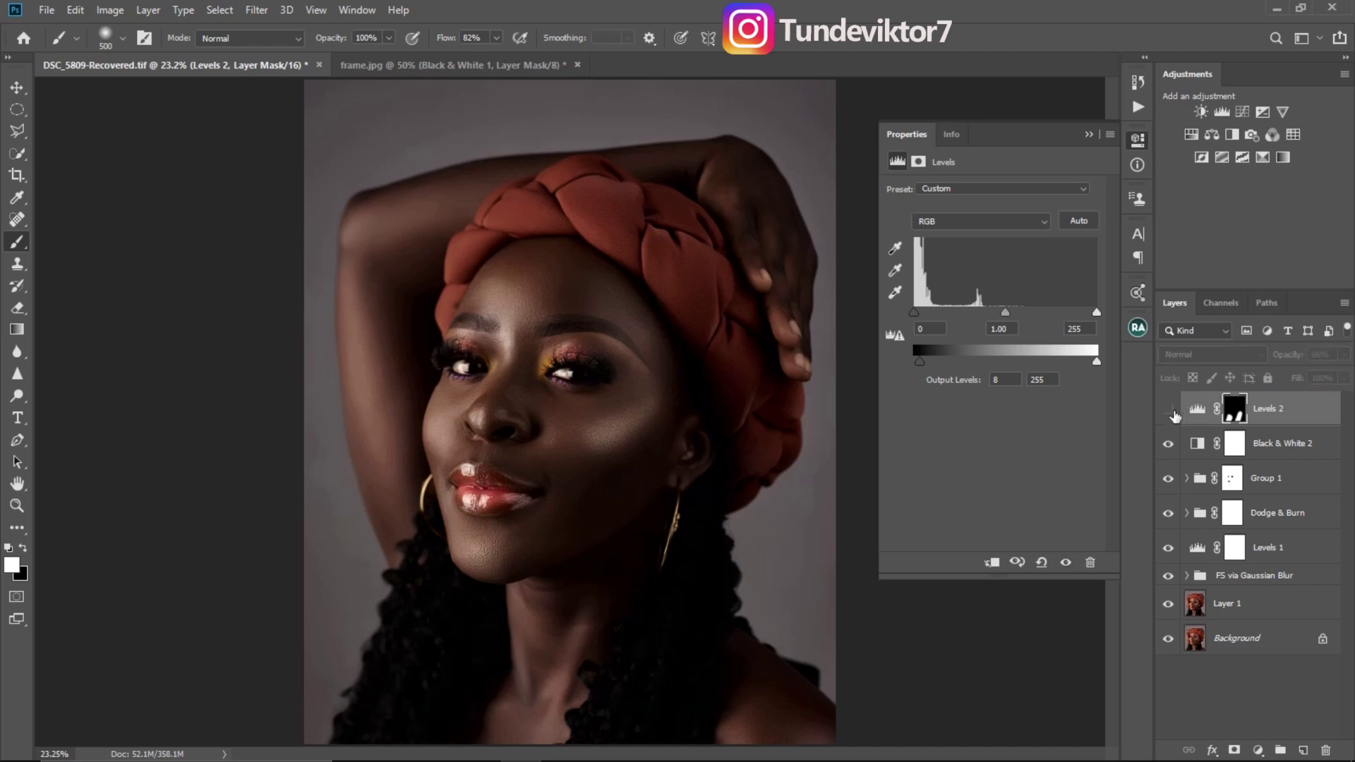
click(1167, 412)
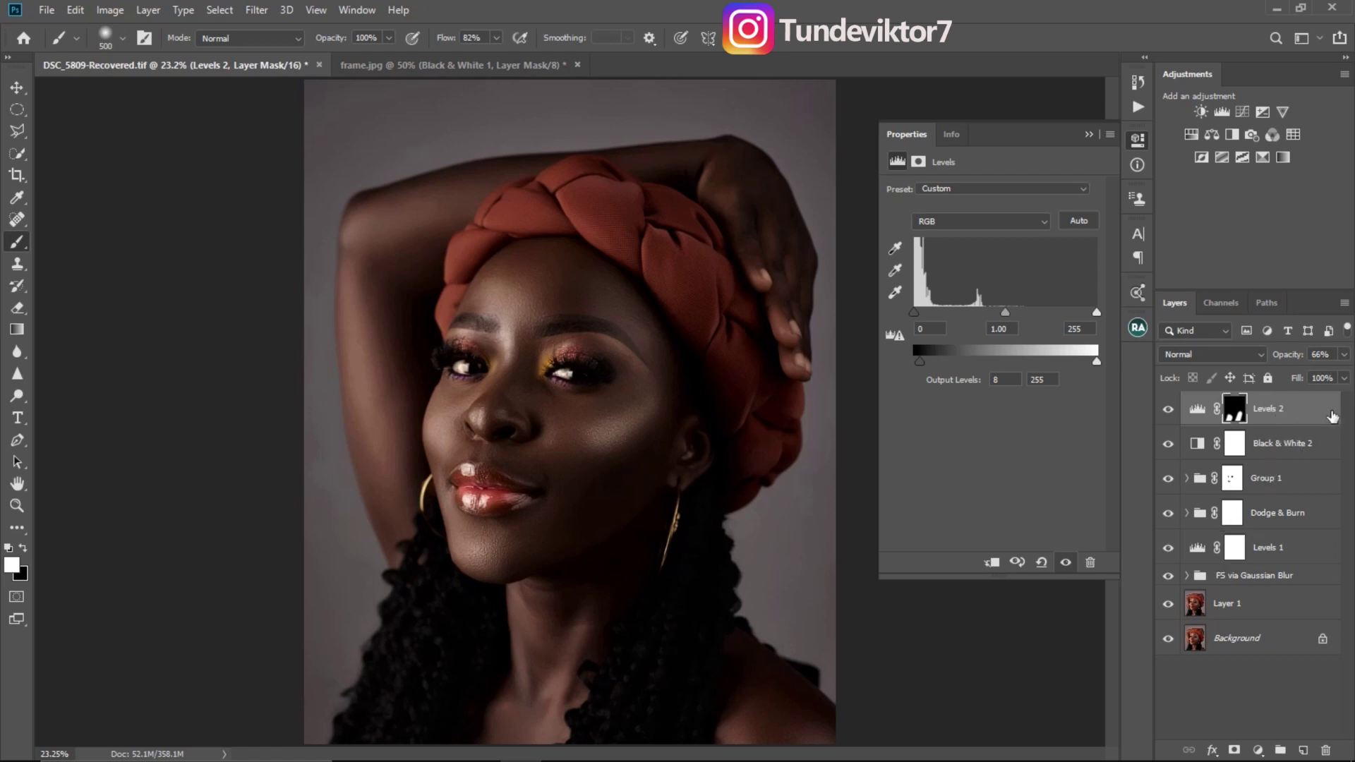
Step: Group Levels 2, Black & White 2 and Group 1 together, and compare the portrait with the new group hidden and shown
shift+click(1278, 494)
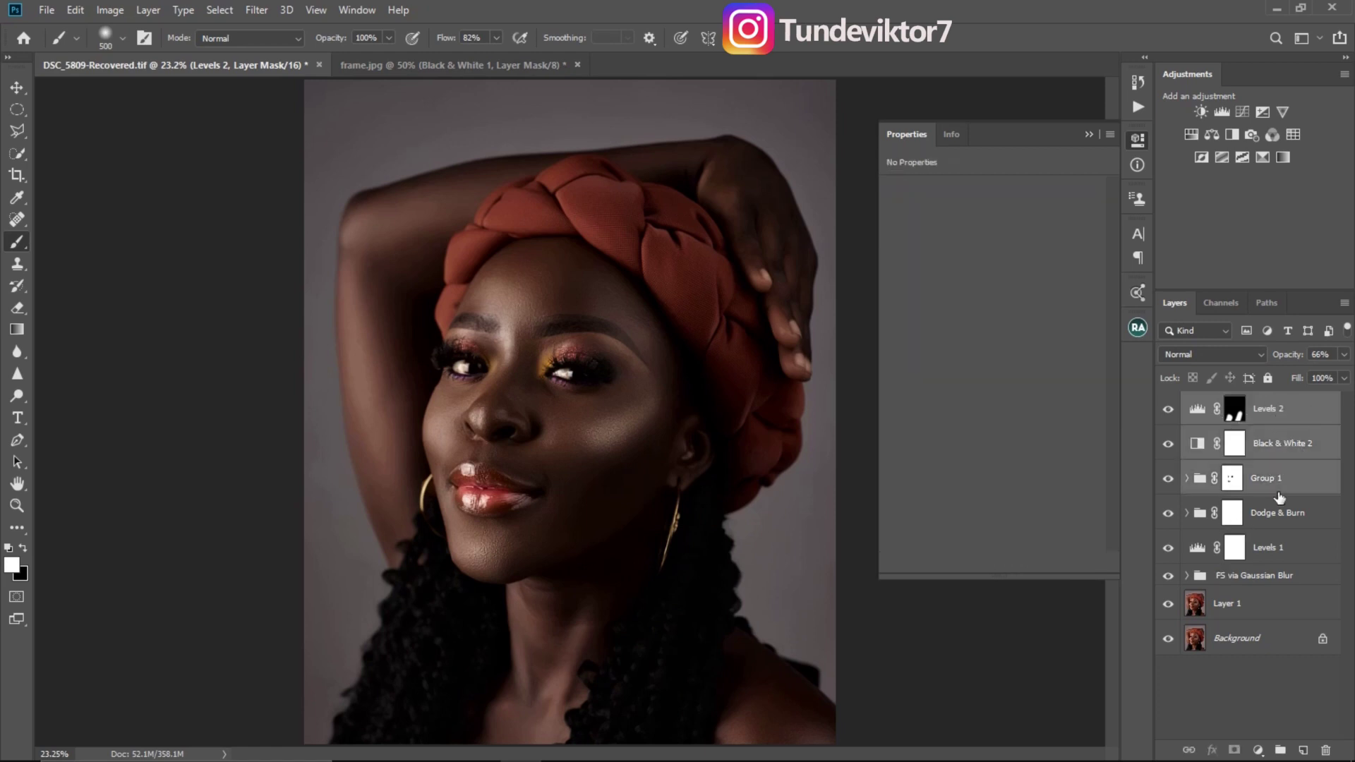
key(ctrl+g)
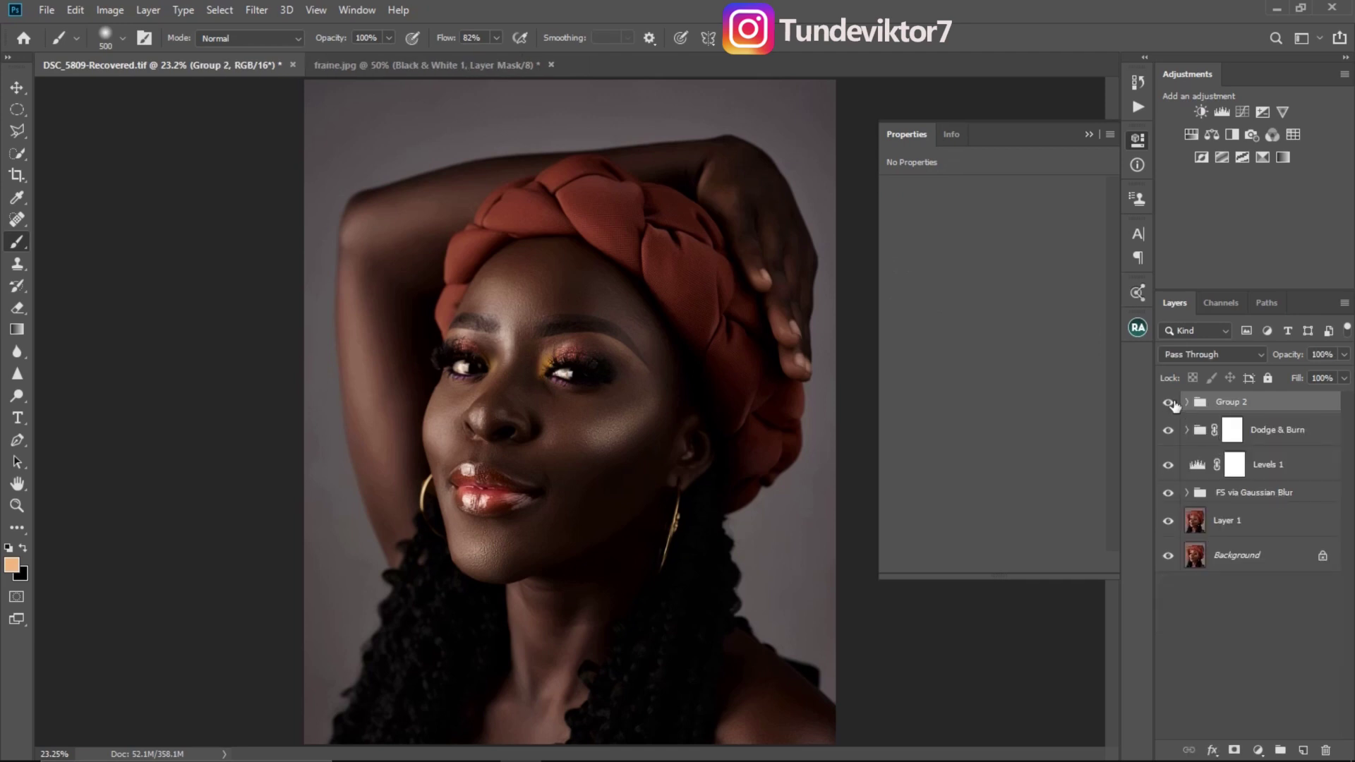
click(1168, 403)
click(1113, 120)
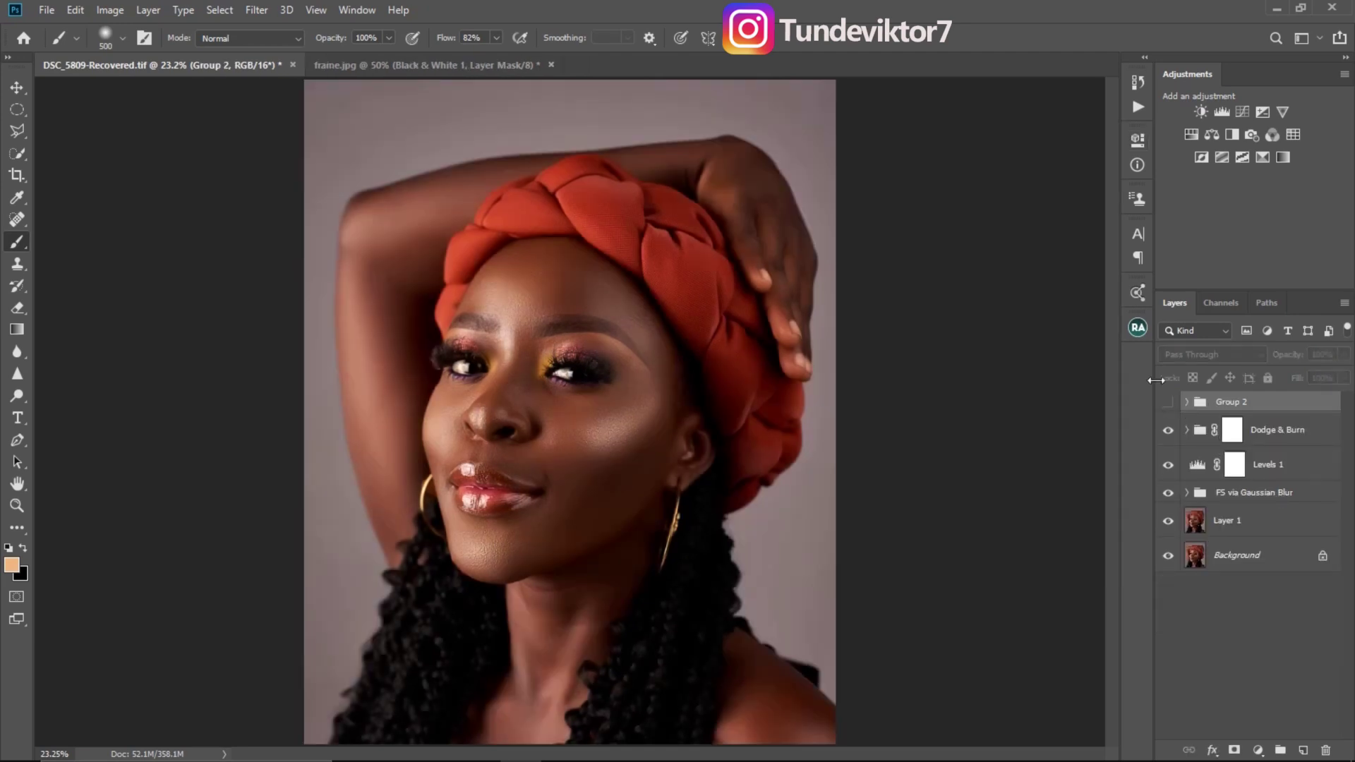
click(1168, 403)
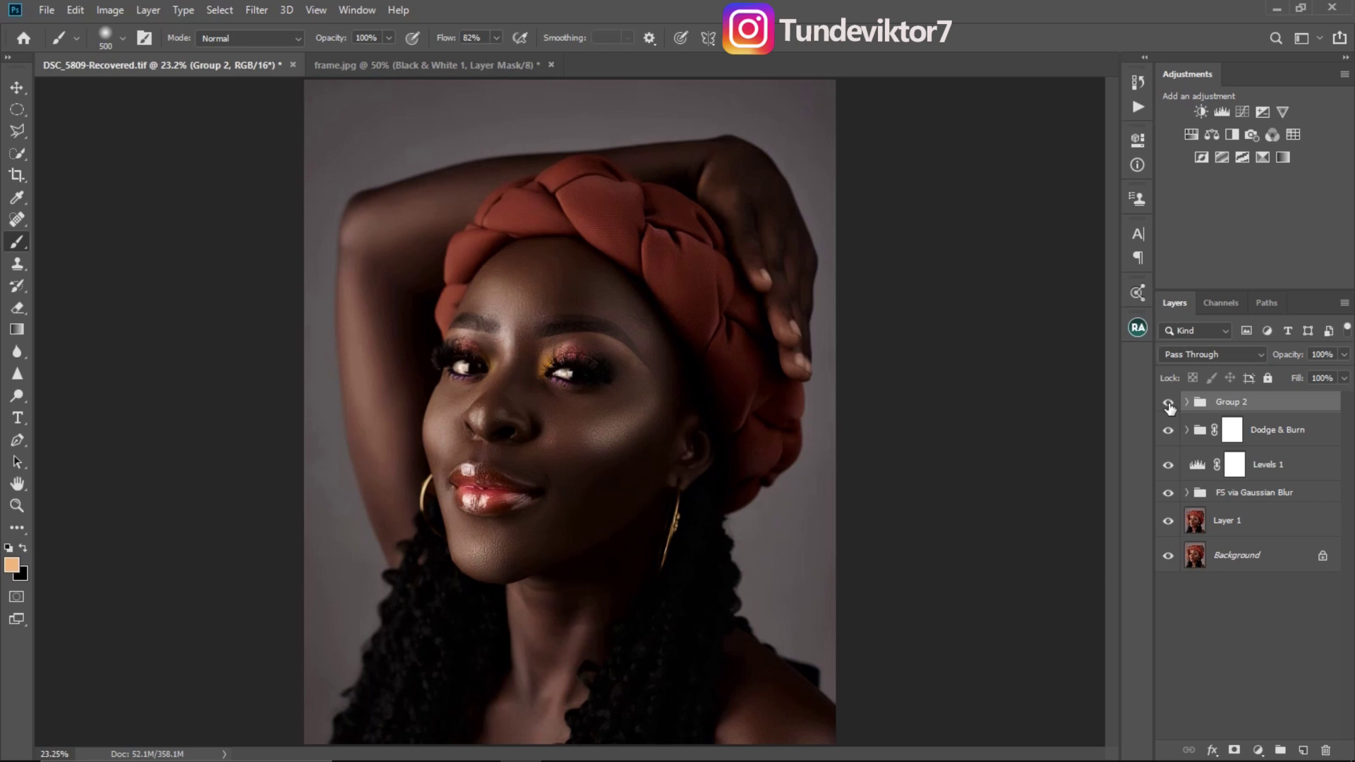